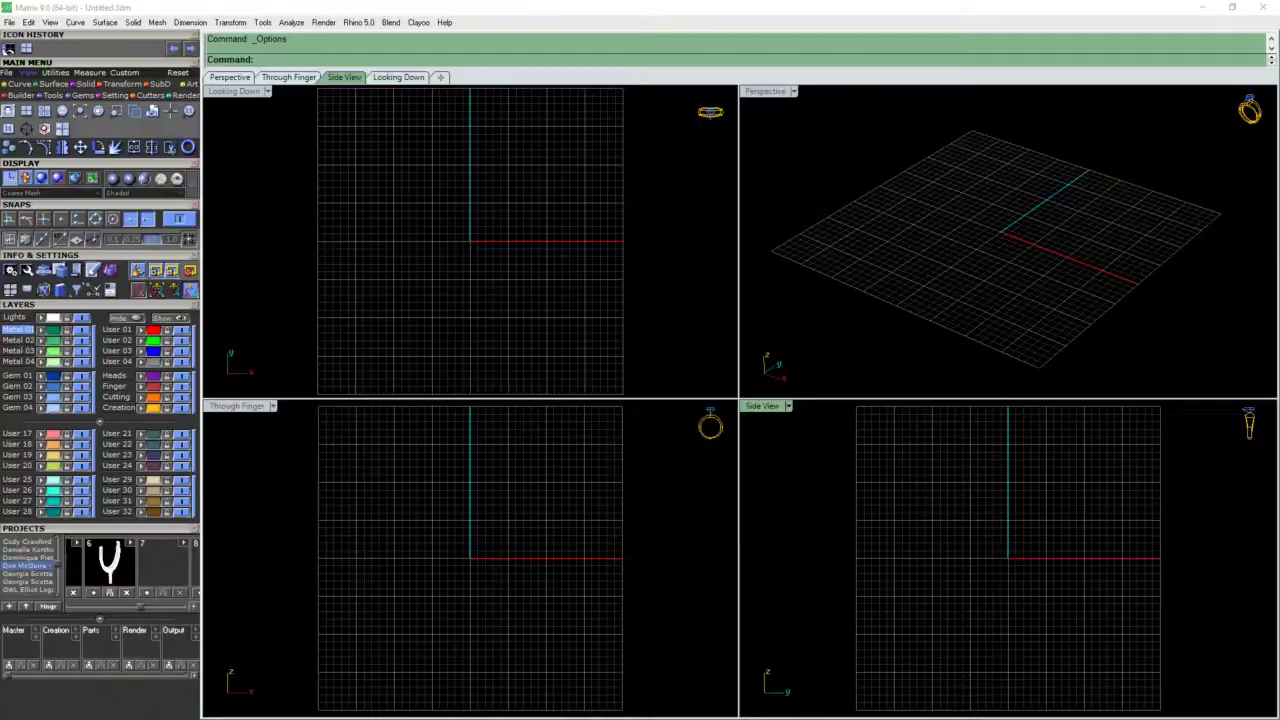
Switch to D3D-s, name the scan project "Test yellow", set the diameter to 25 mm and enter the length.
key(alt+Tab)
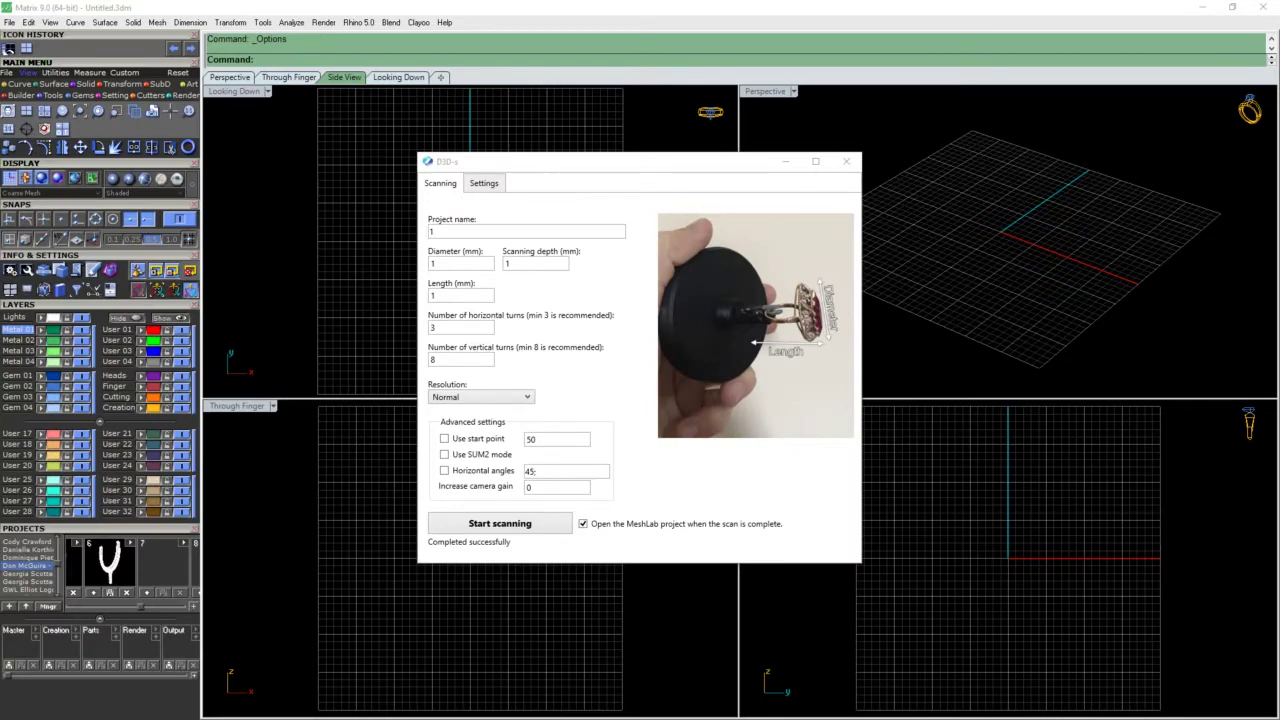
click(435, 231)
key(BackSpace)
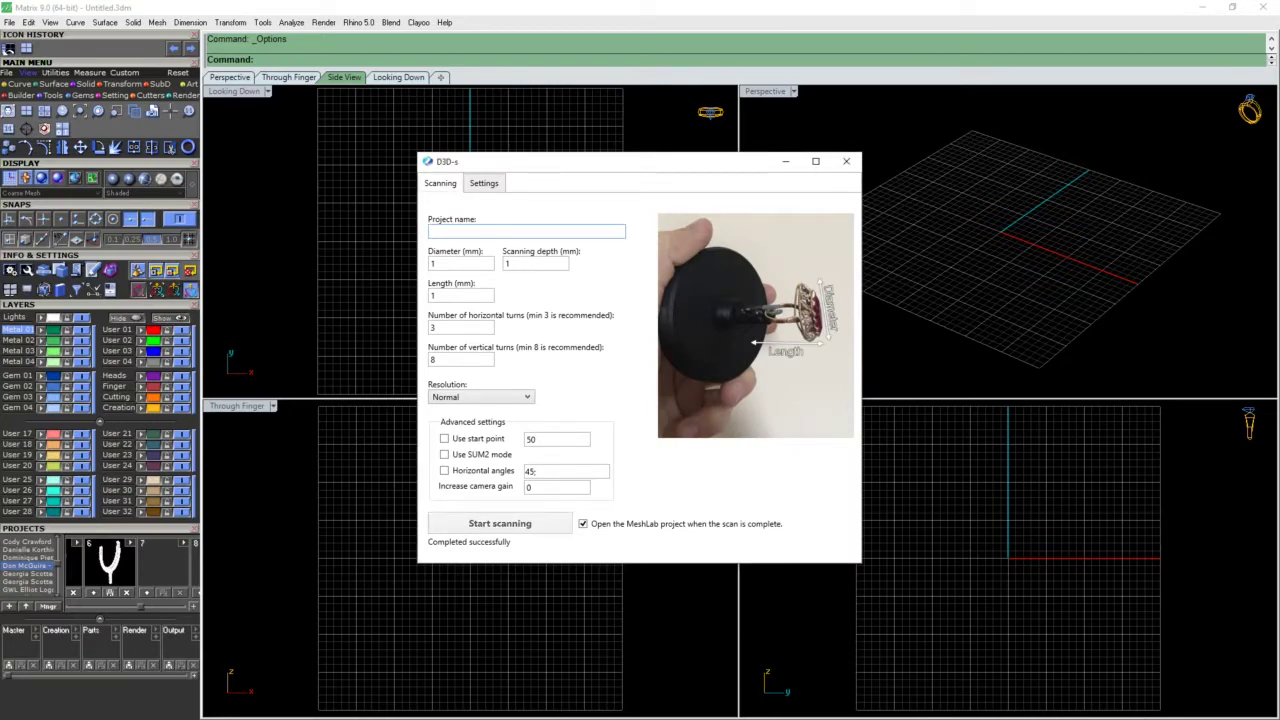
text(1)
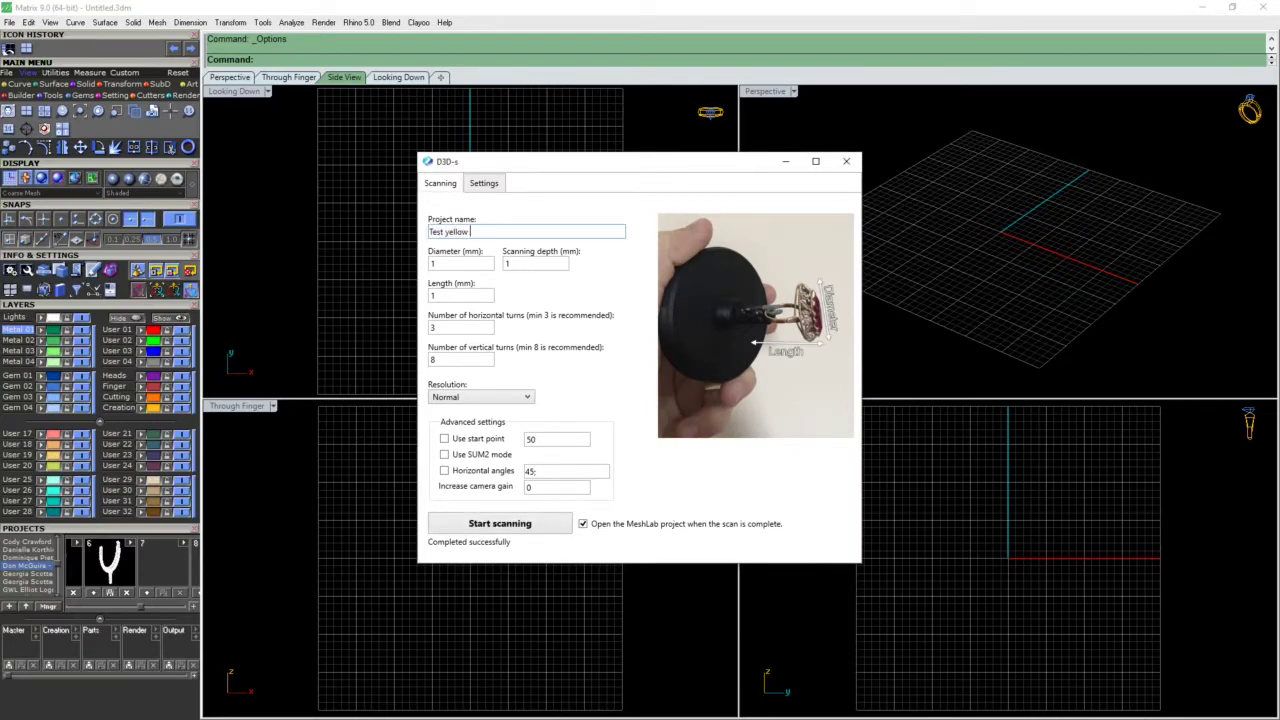
key(Tab)
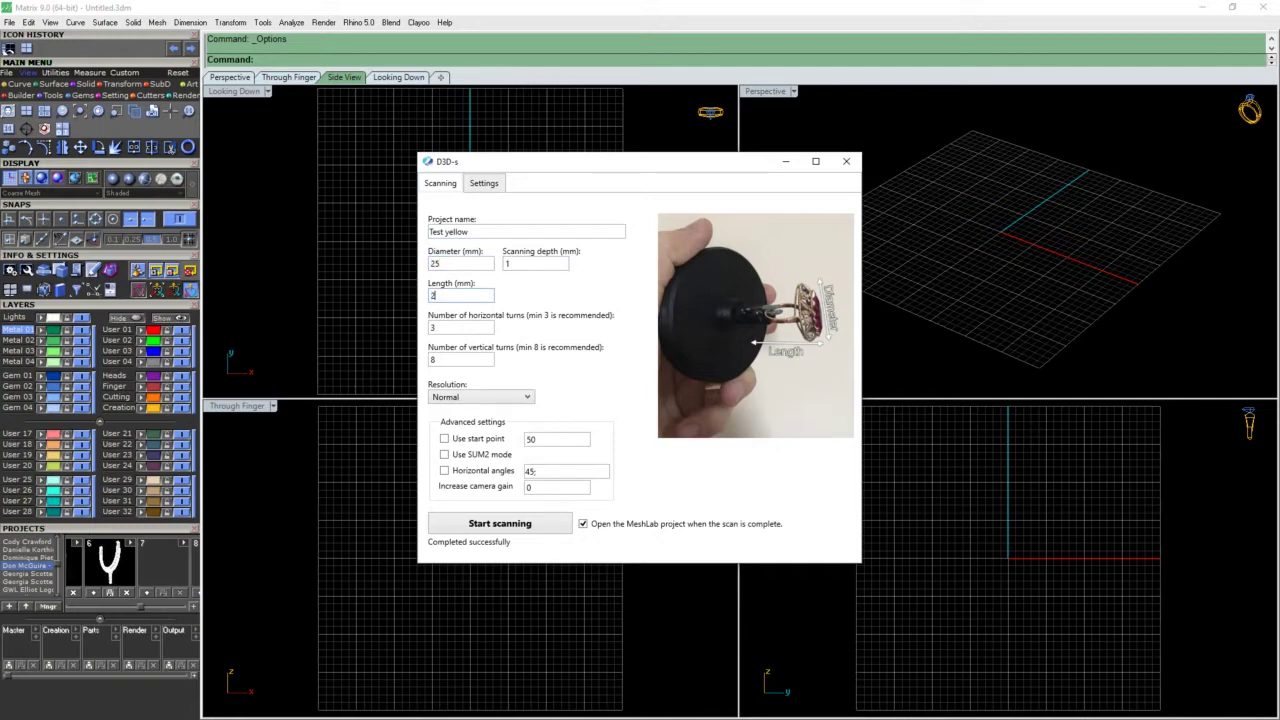
key(Tab)
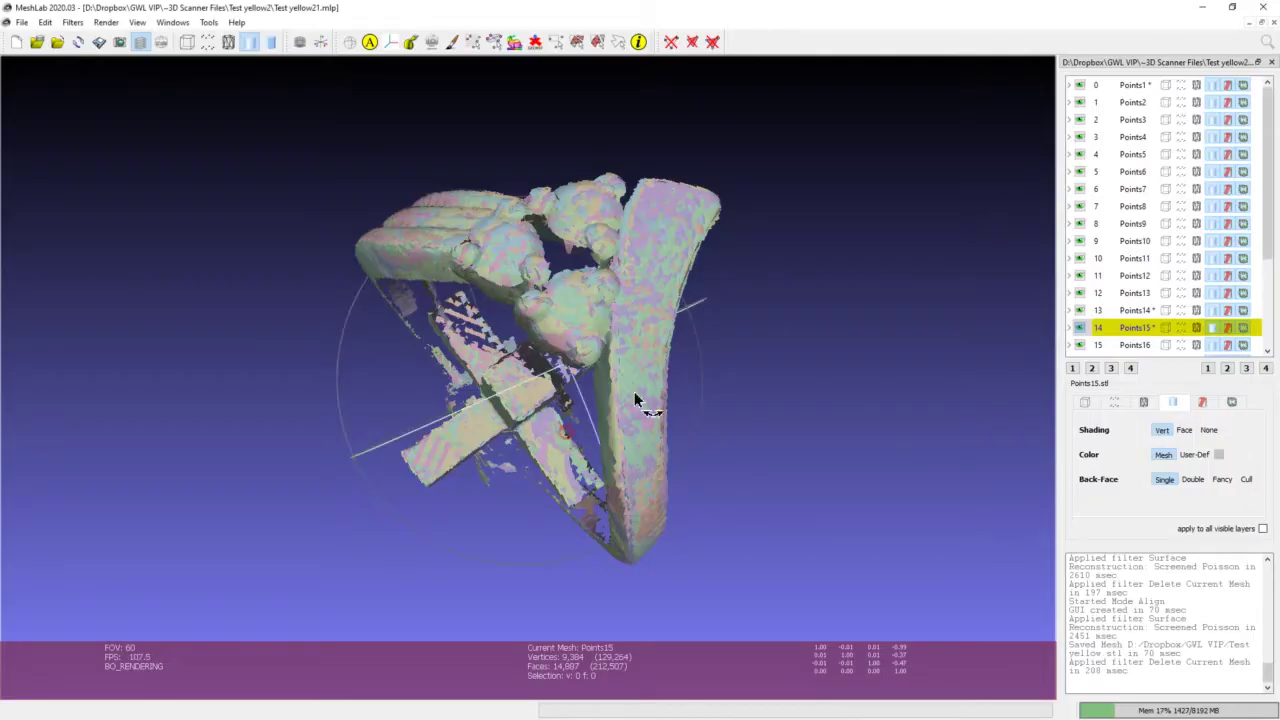
Inspect the scan layers Points9, Points8 and Points7 in isolation, and restore the visibility of all layers.
drag(643, 403, 788, 346)
drag(669, 385, 686, 224)
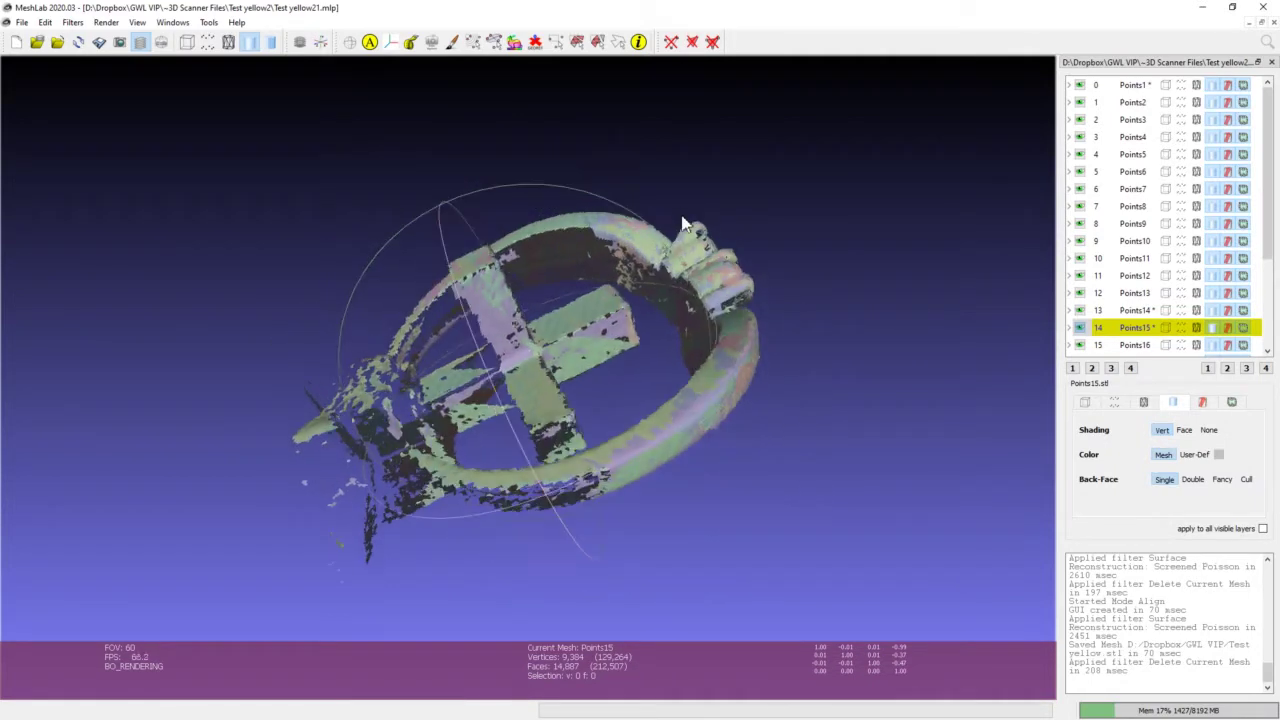
ctrl+click(1080, 224)
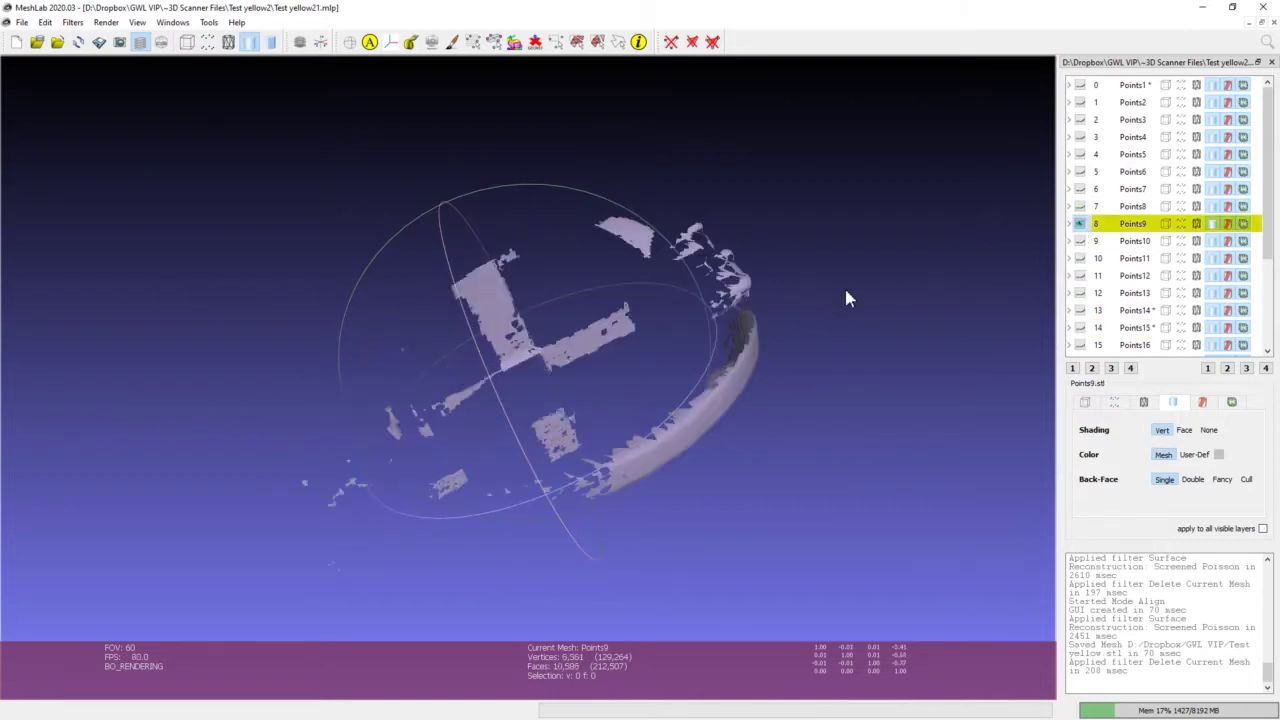
drag(834, 299, 541, 348)
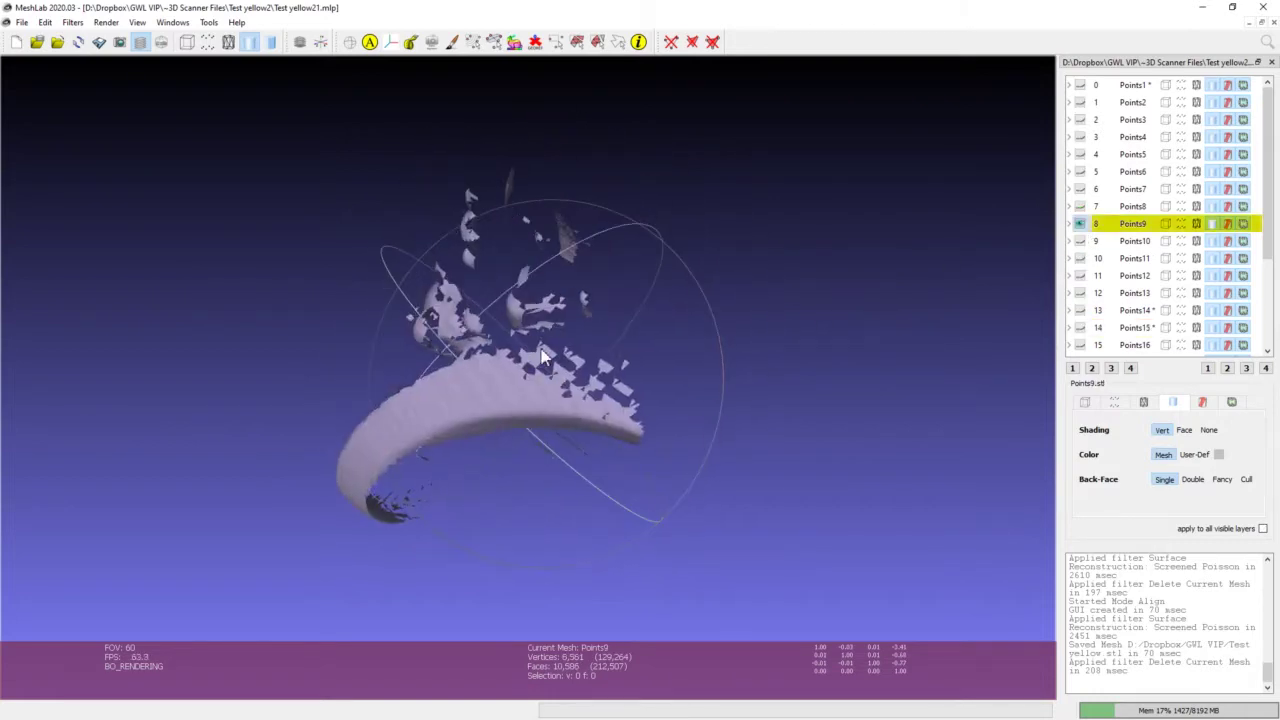
click(1083, 223)
click(1080, 206)
click(1082, 206)
click(1081, 189)
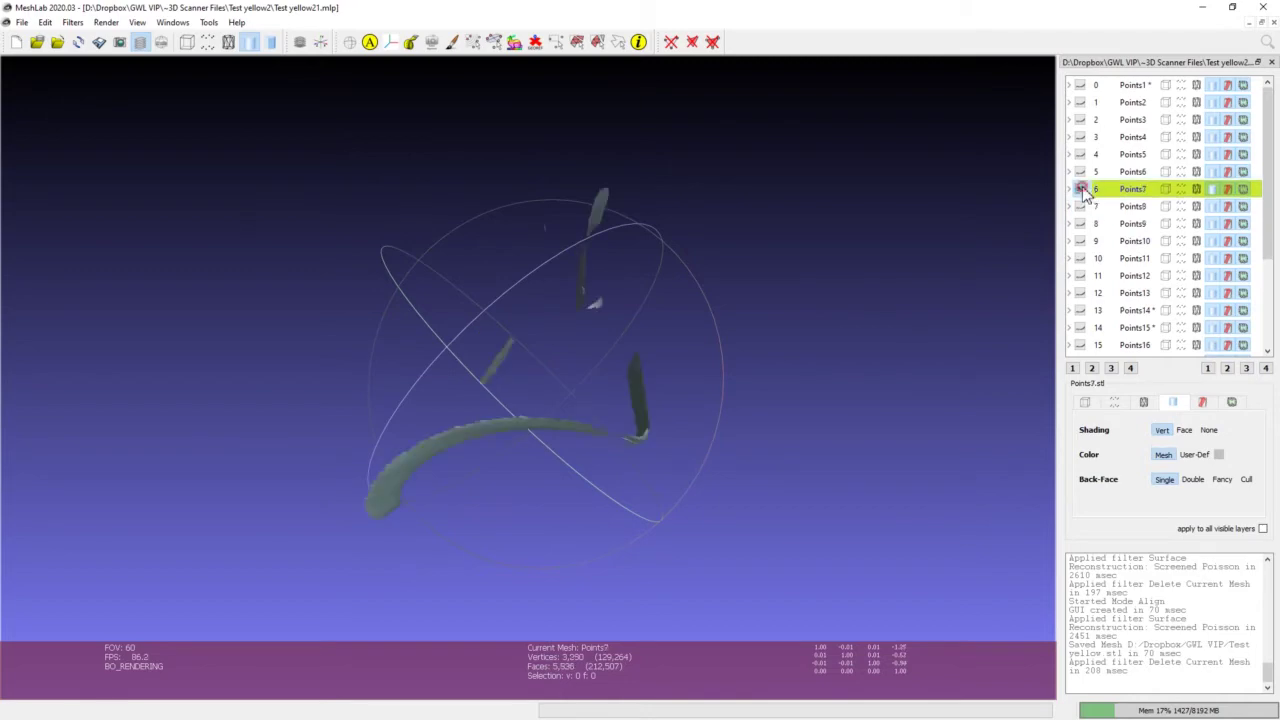
click(1082, 189)
alt+click(1082, 189)
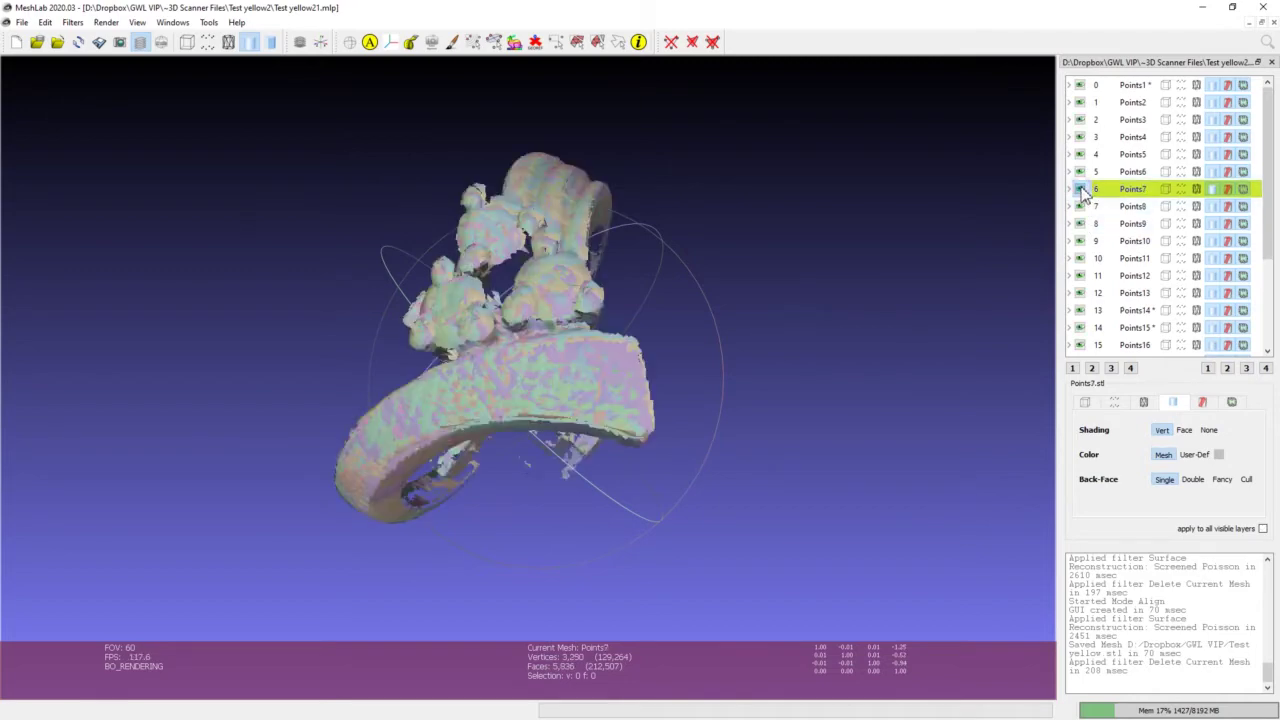
Examine the combined ring scans from several sides, including the band, the top cluster and the holder inside the ring.
scroll(817, 210, down, 10)
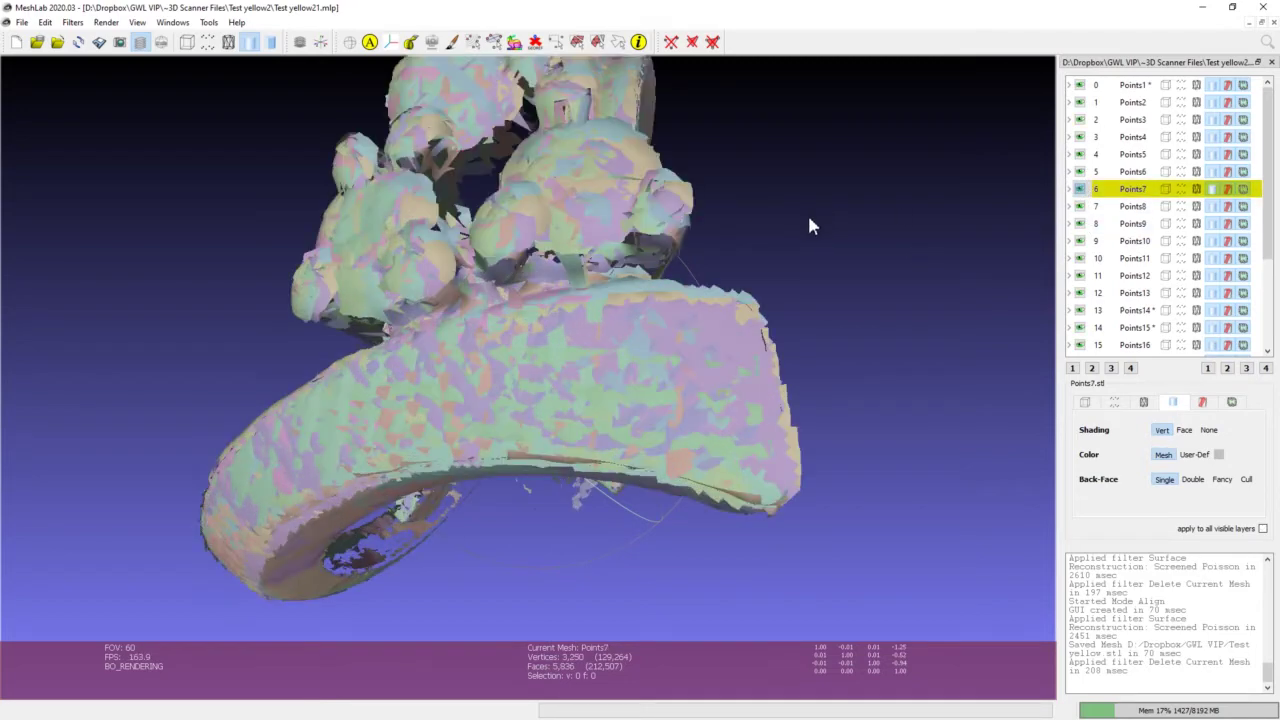
scroll(786, 227, up, 12)
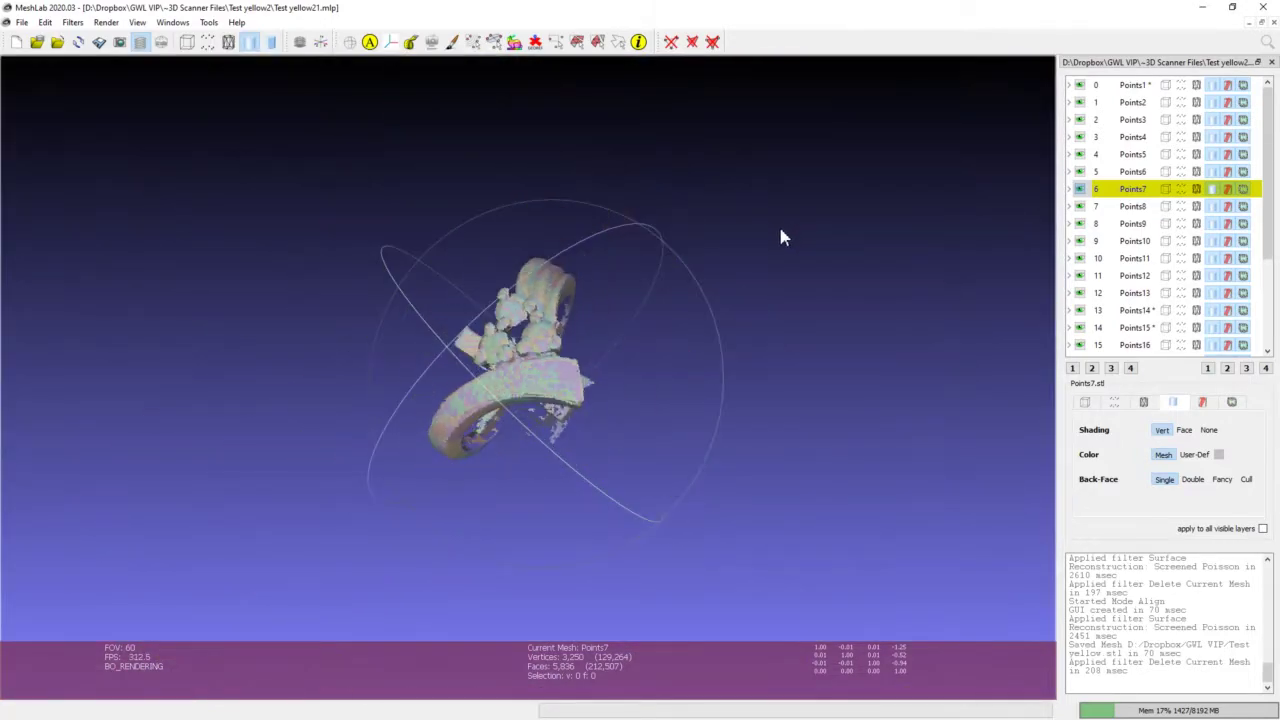
scroll(779, 229, down, 3)
drag(556, 315, 594, 286)
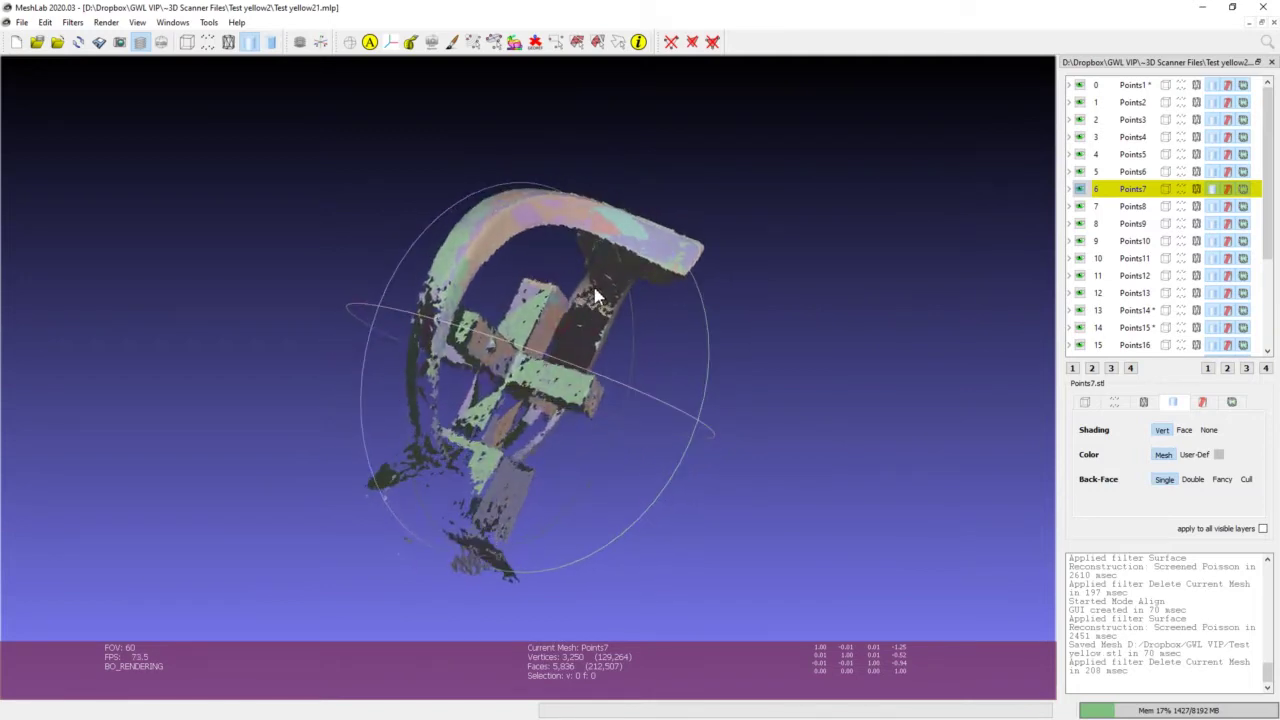
scroll(595, 286, up, 4)
scroll(595, 287, down, 5)
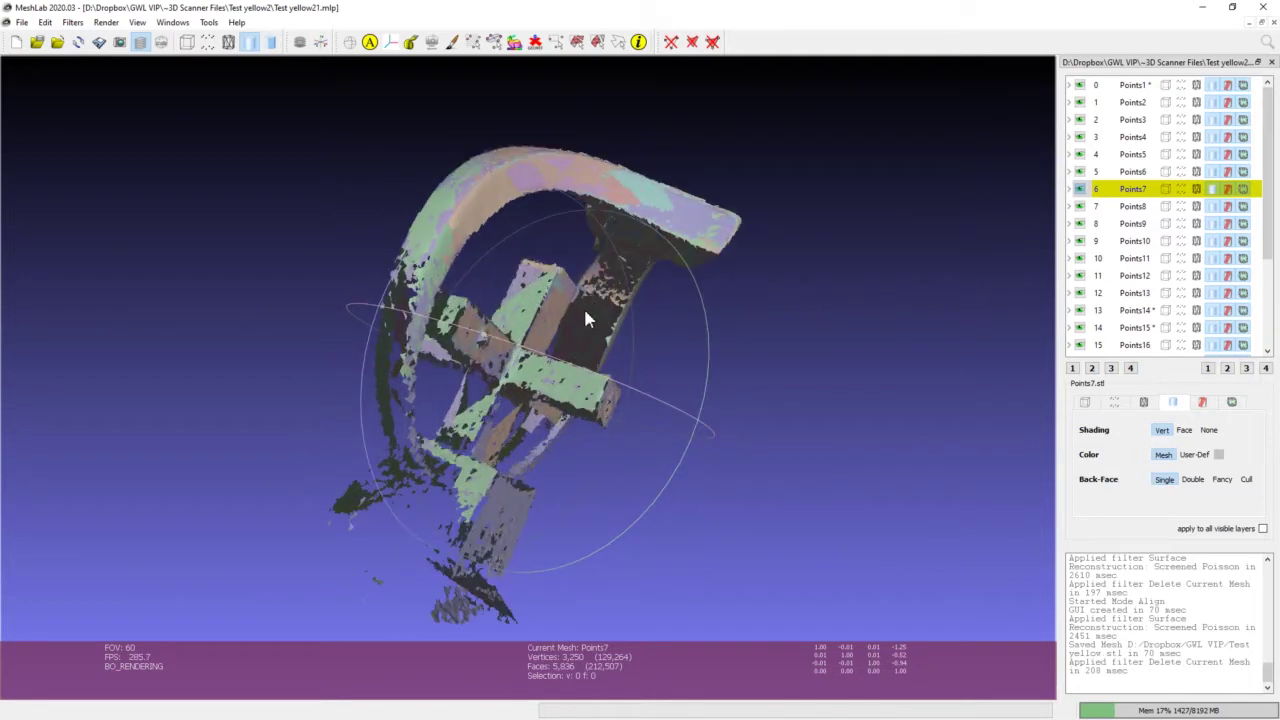
drag(586, 315, 640, 262)
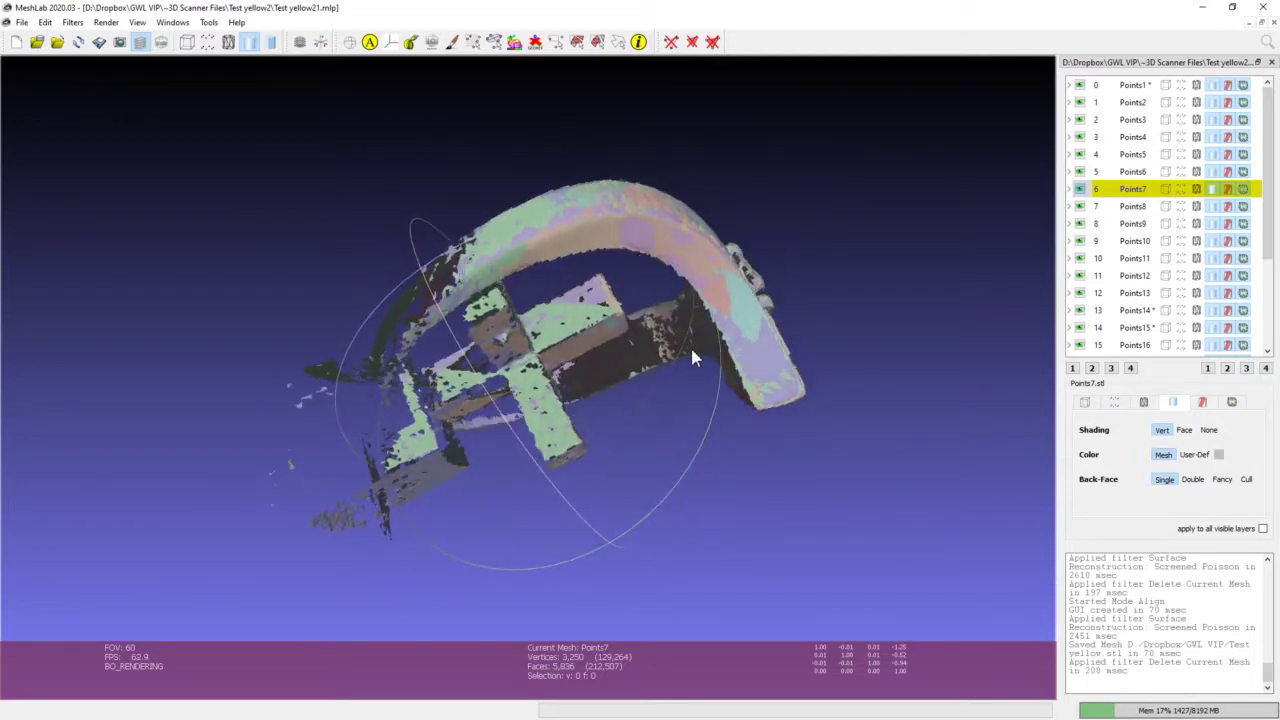
drag(641, 365, 588, 308)
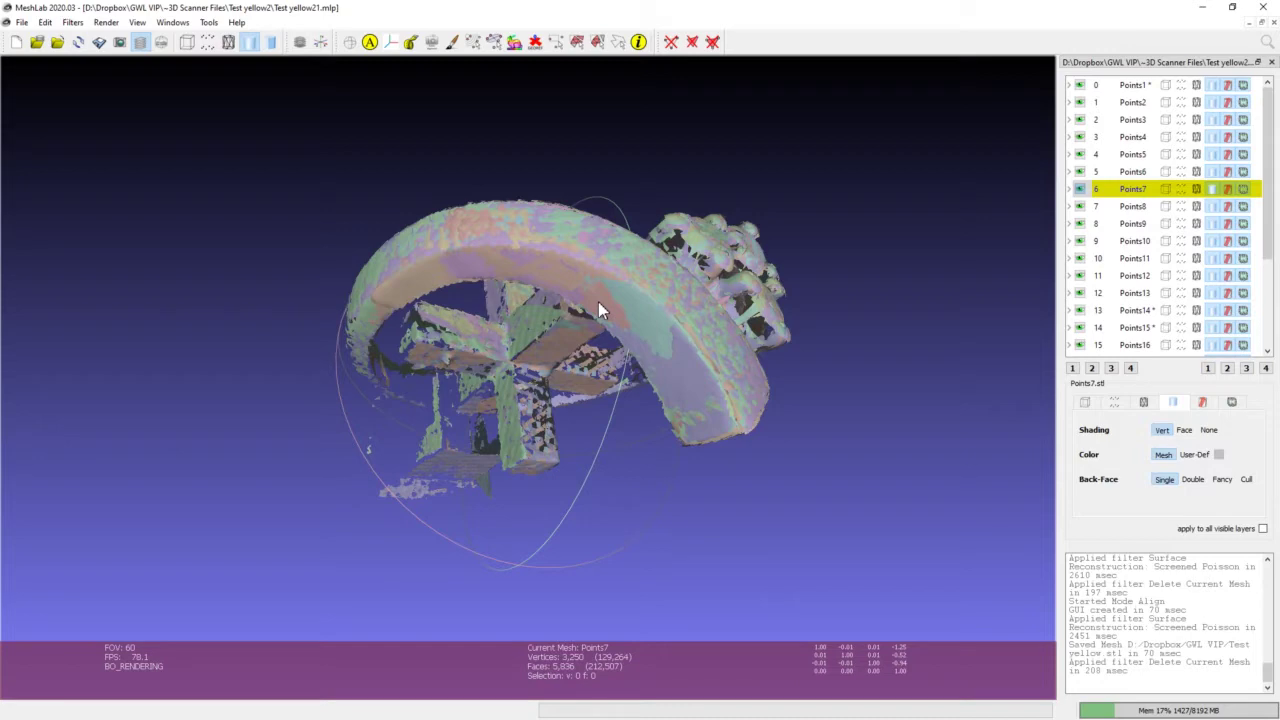
drag(585, 298, 481, 288)
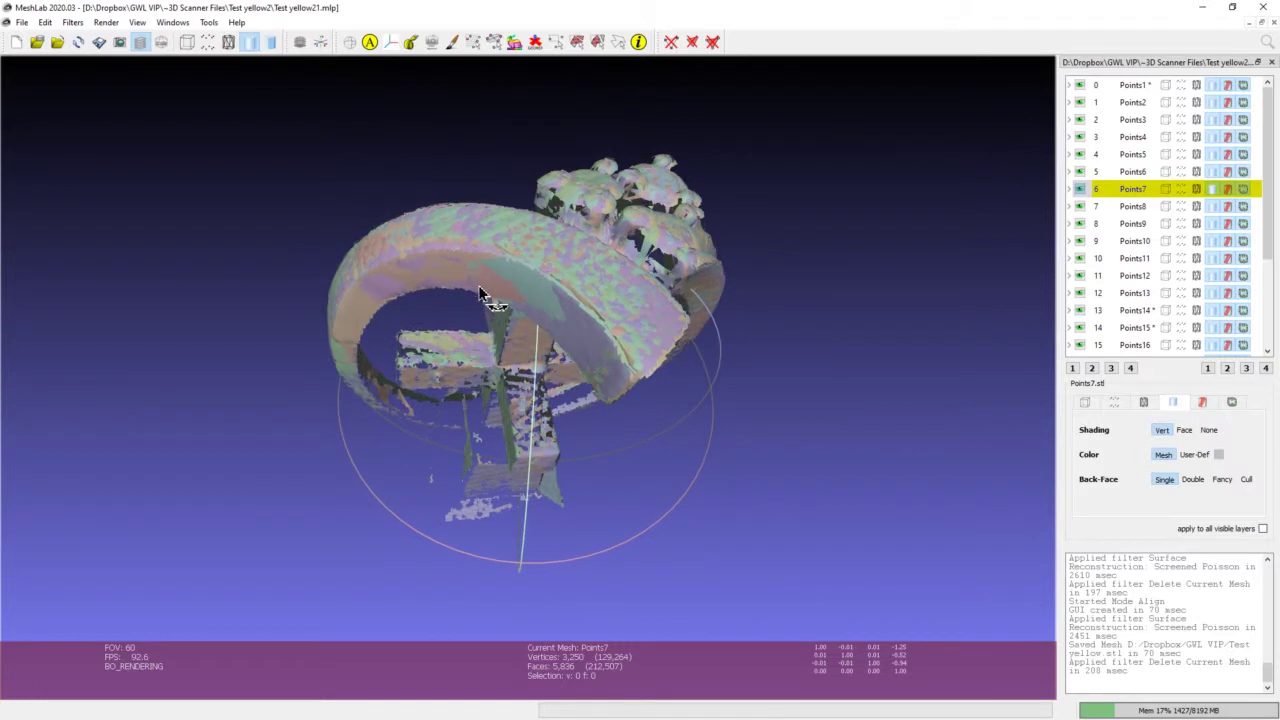
Align the scans by gluing all visible meshes in the Align tool and processing the alignment.
click(370, 44)
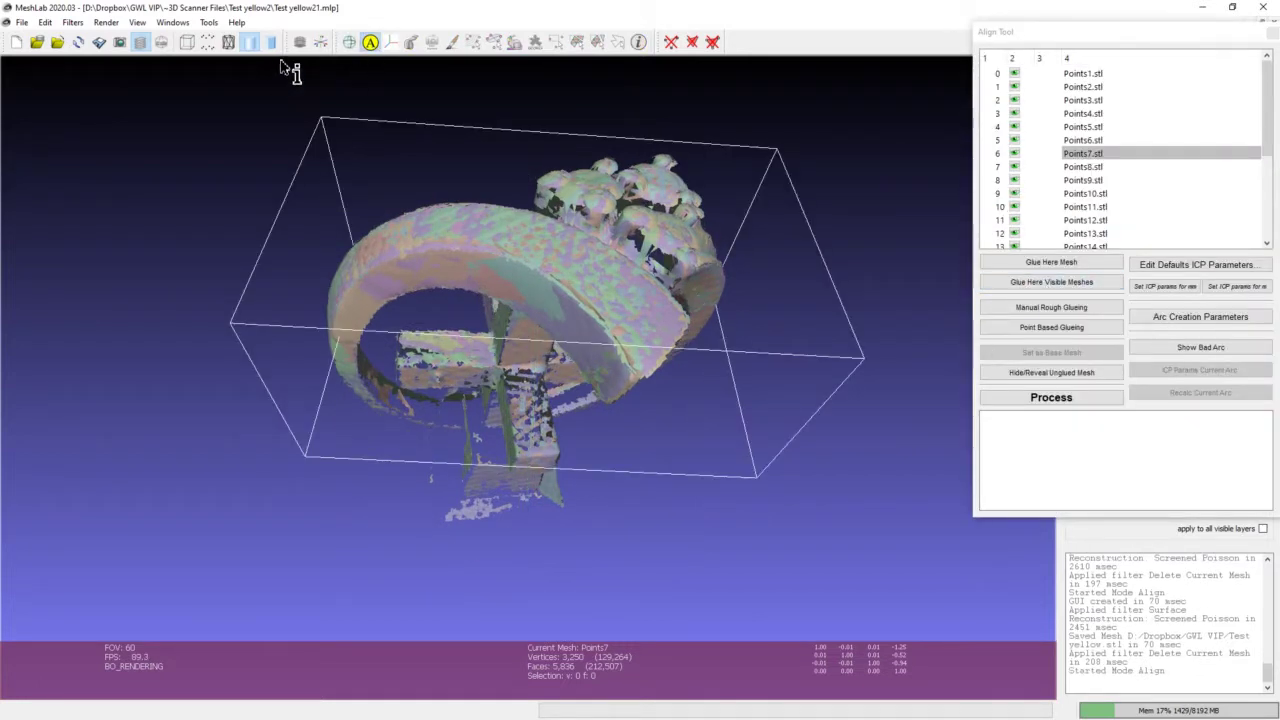
click(1059, 284)
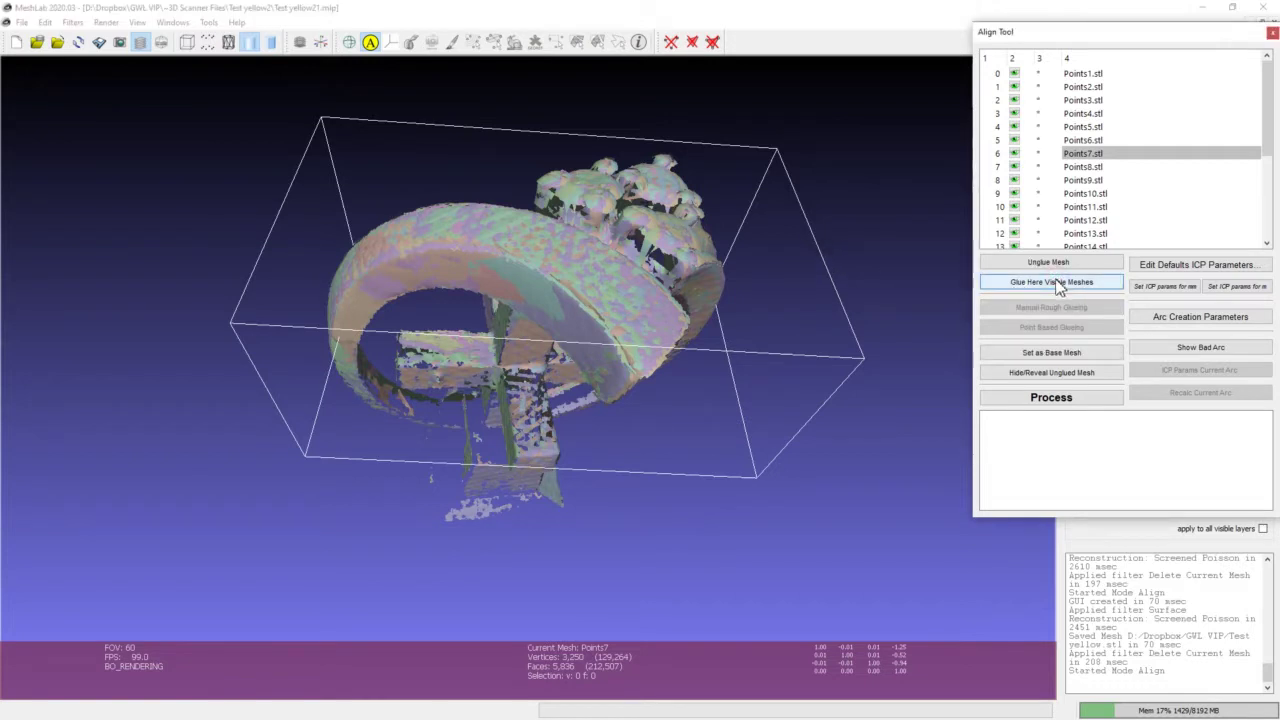
click(1078, 400)
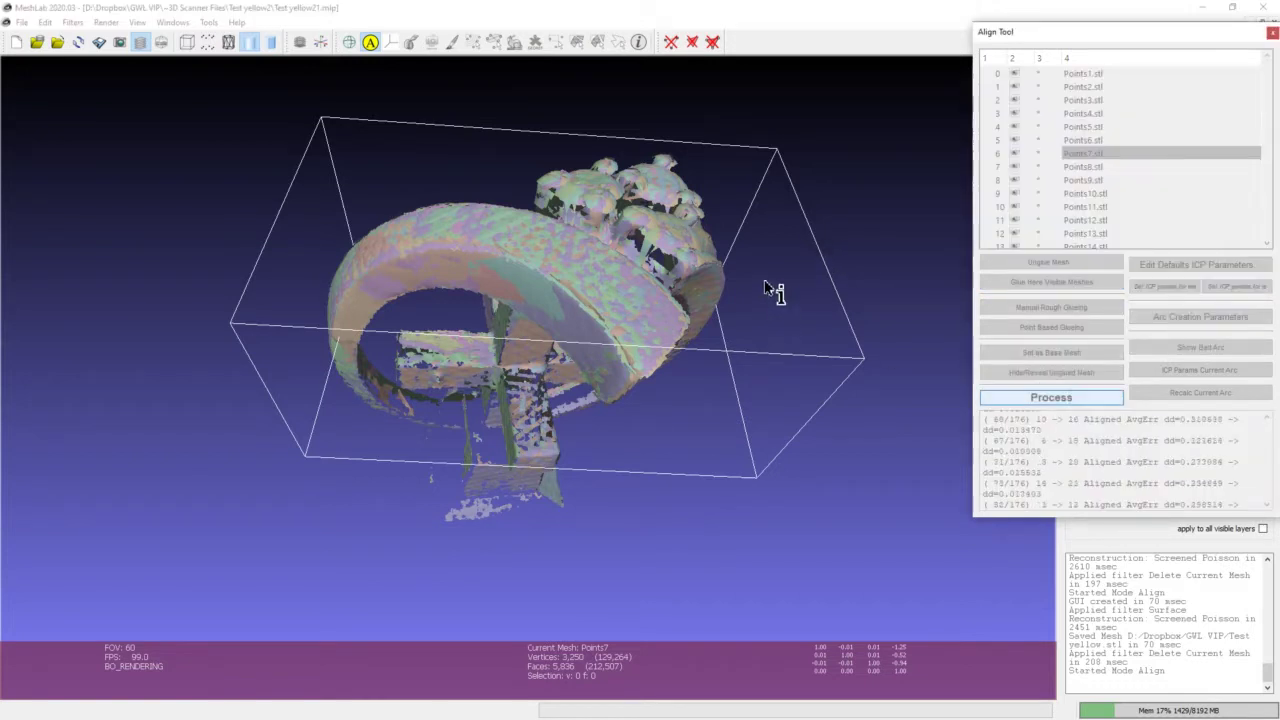
click(684, 299)
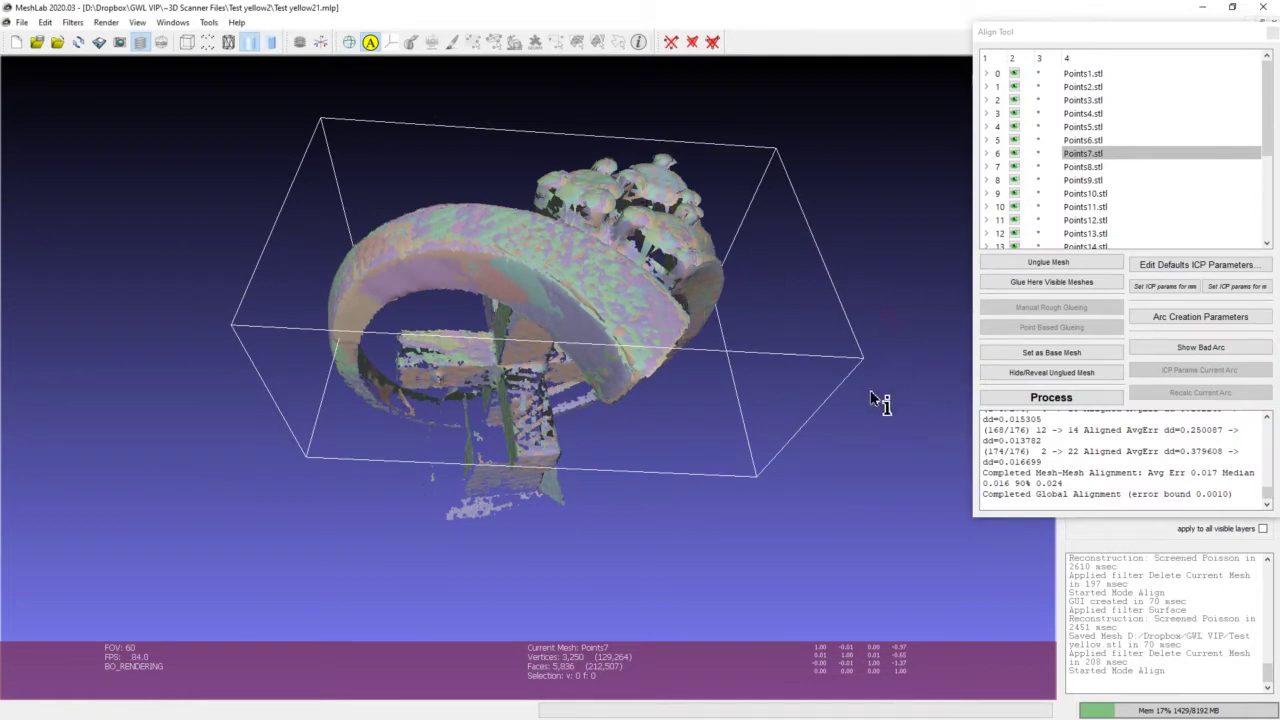
click(1271, 34)
Run Screened Poisson surface reconstruction with all visible layers merged, depth 8, minimum samples 1.5 and interpolation weight 4.
drag(930, 140, 632, 91)
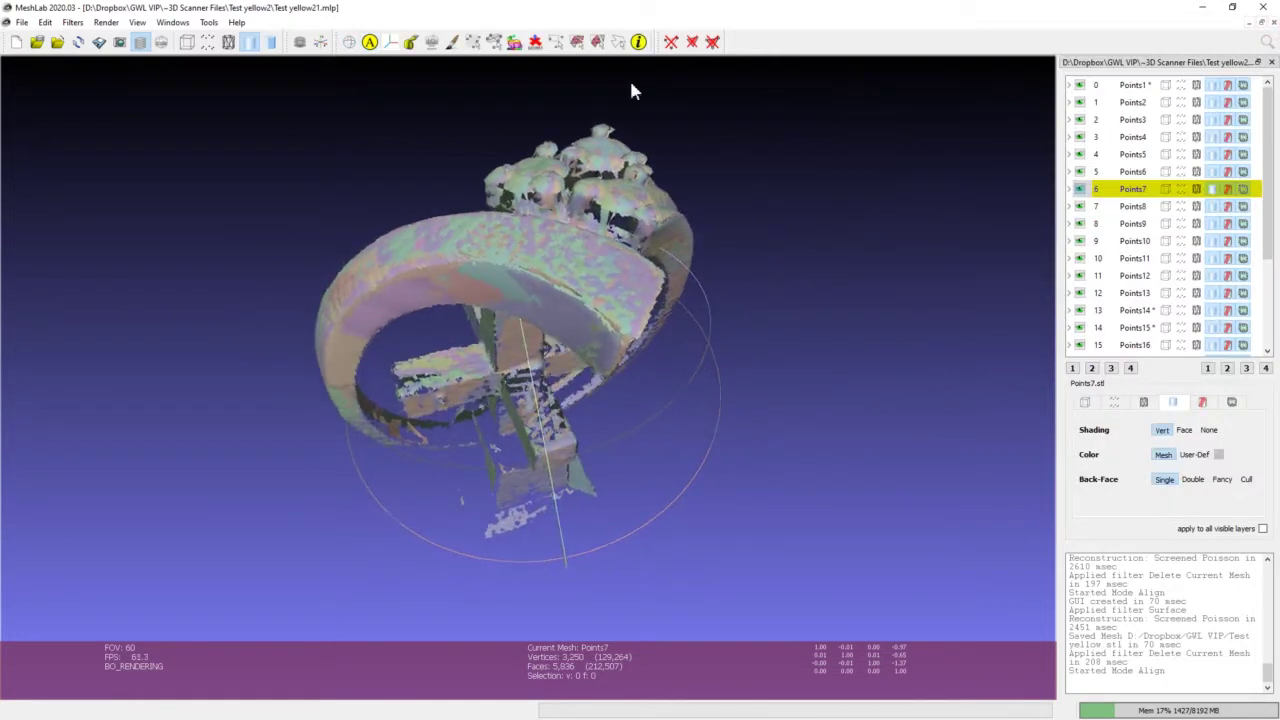
click(45, 22)
mouse_move(79, 24)
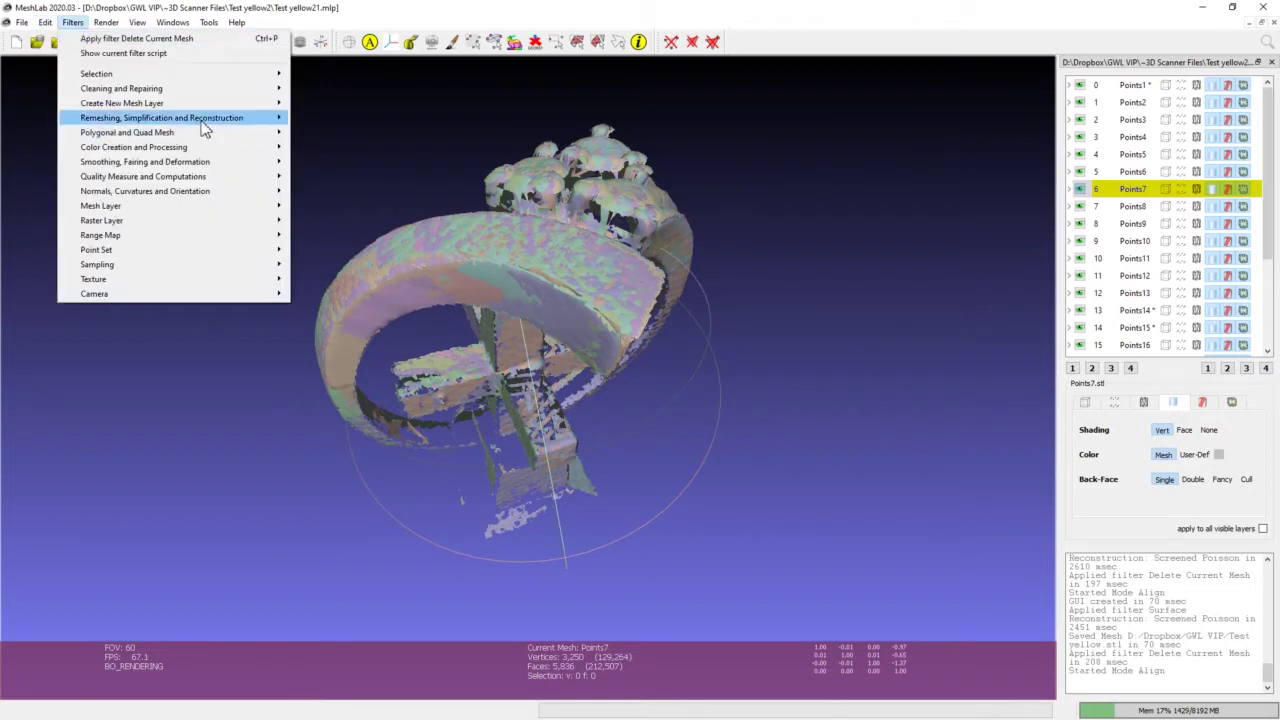
mouse_move(201, 121)
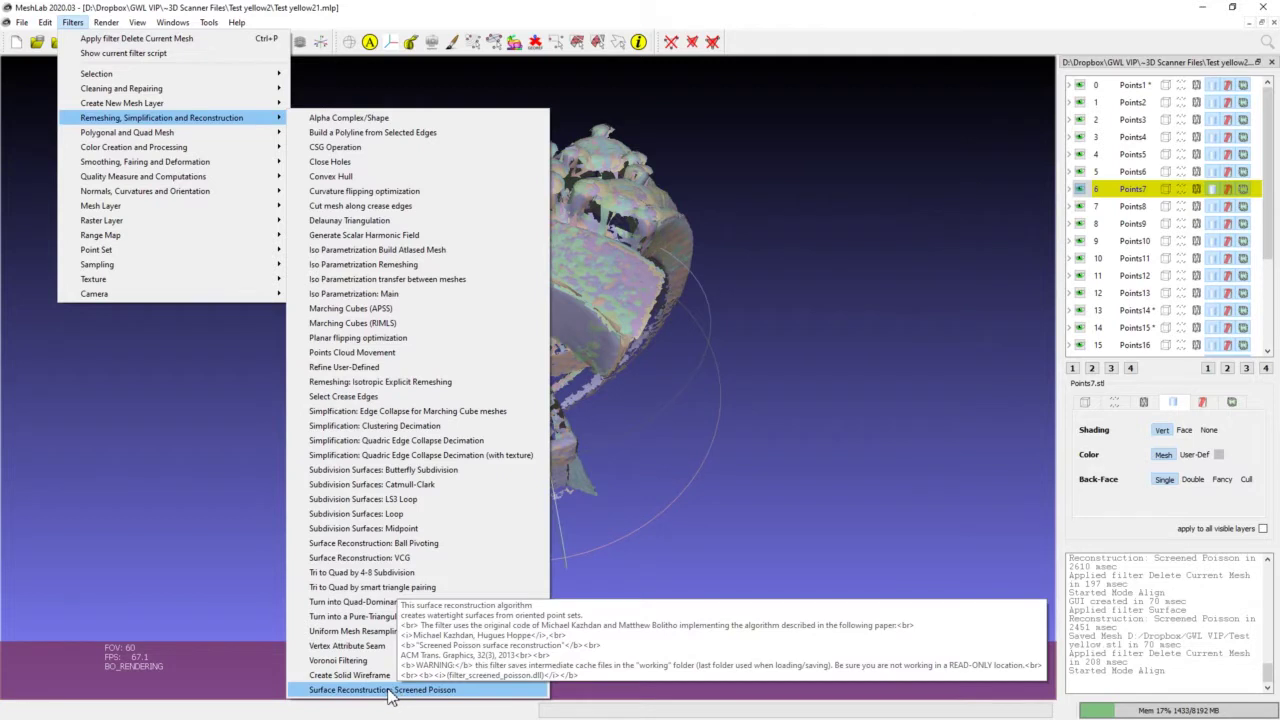
click(390, 692)
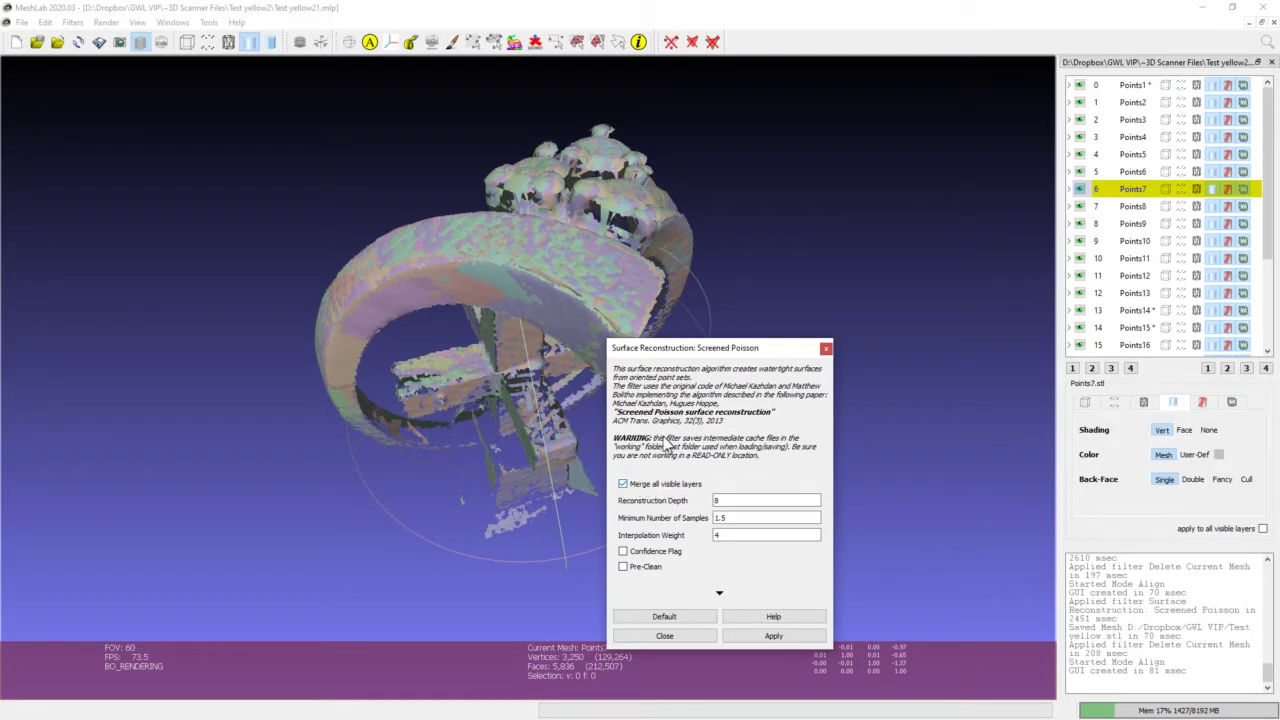
click(775, 636)
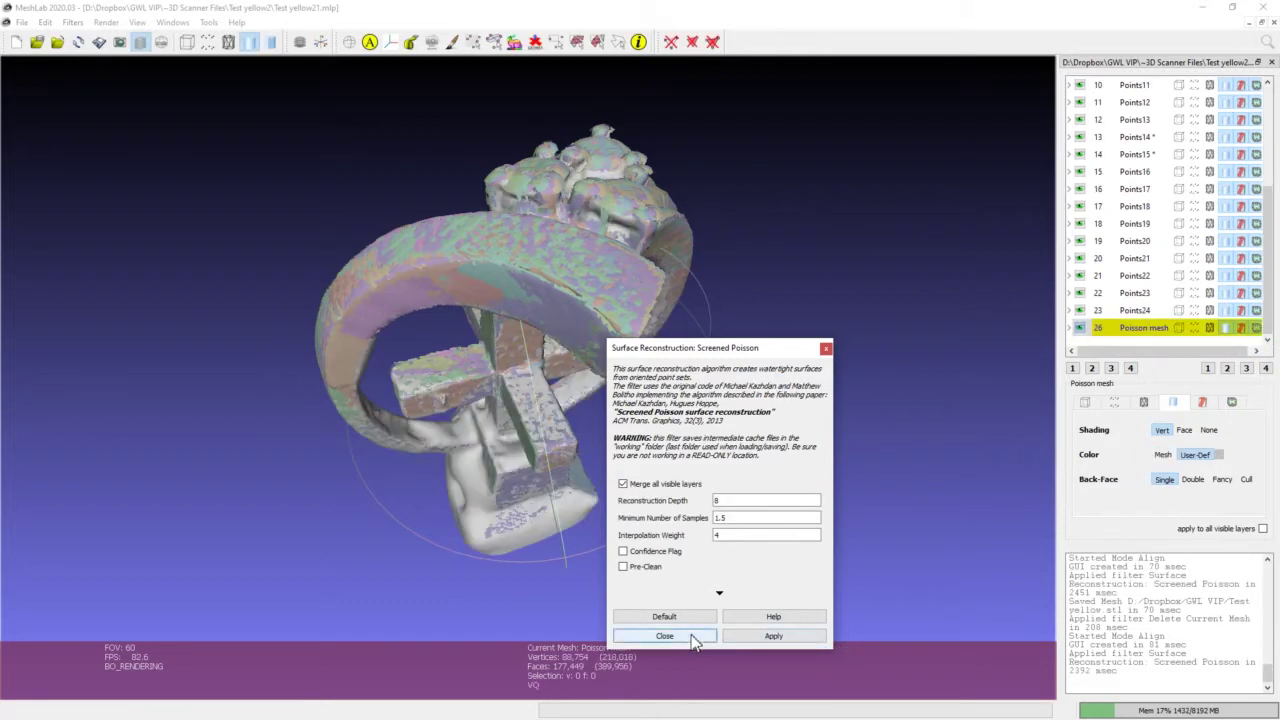
click(688, 636)
Hide all the Points scan layers, leave only the Poisson mesh visible, and check the reconstructed ring.
drag(752, 462, 597, 343)
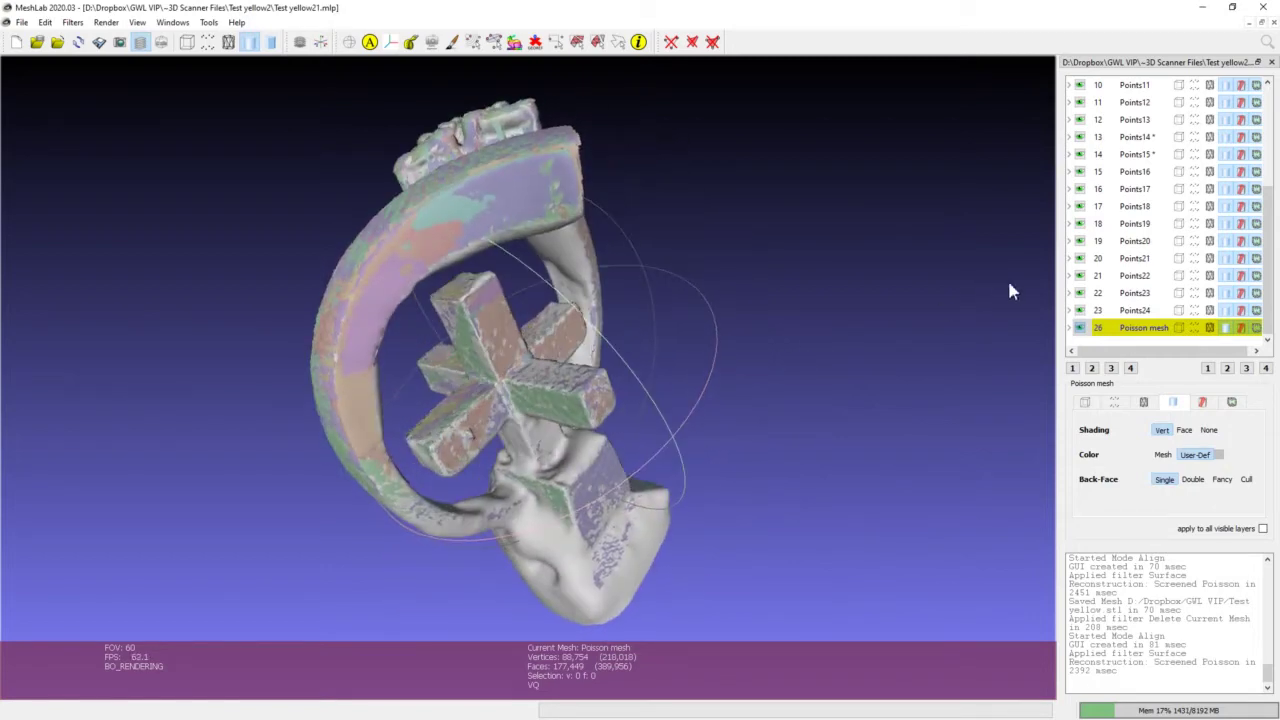
alt+click(1079, 310)
click(1079, 327)
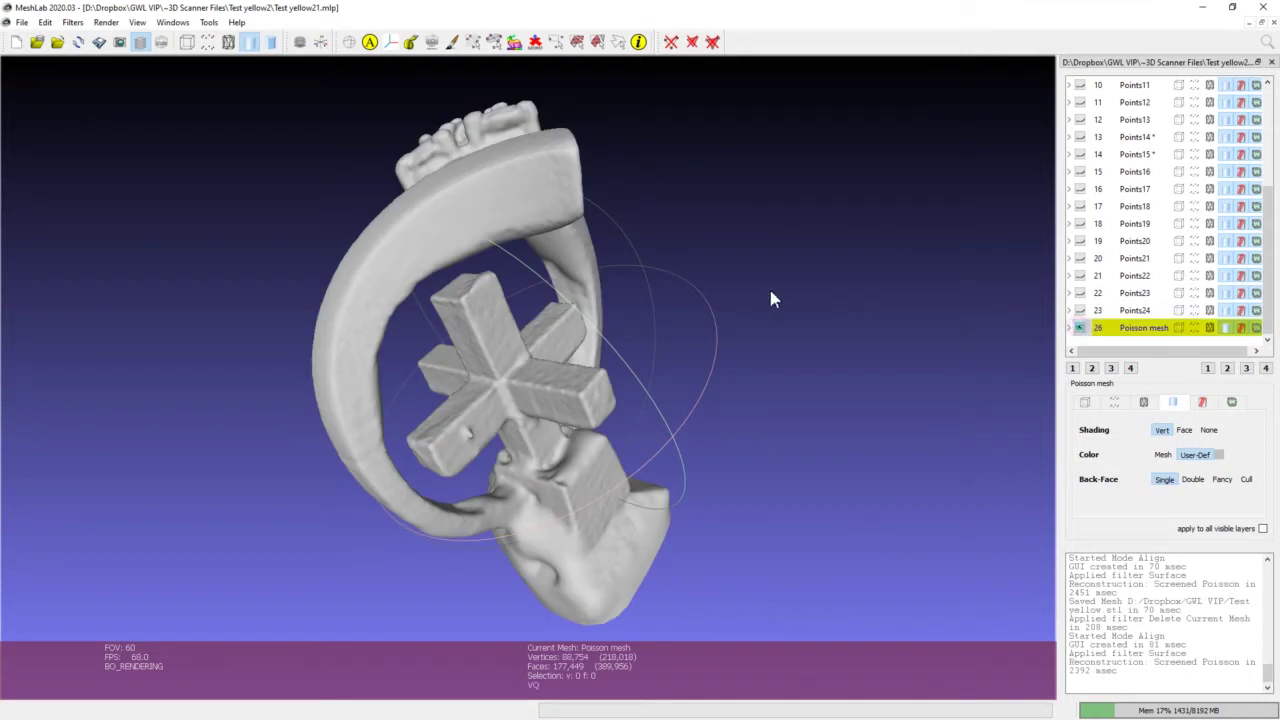
drag(768, 288, 550, 216)
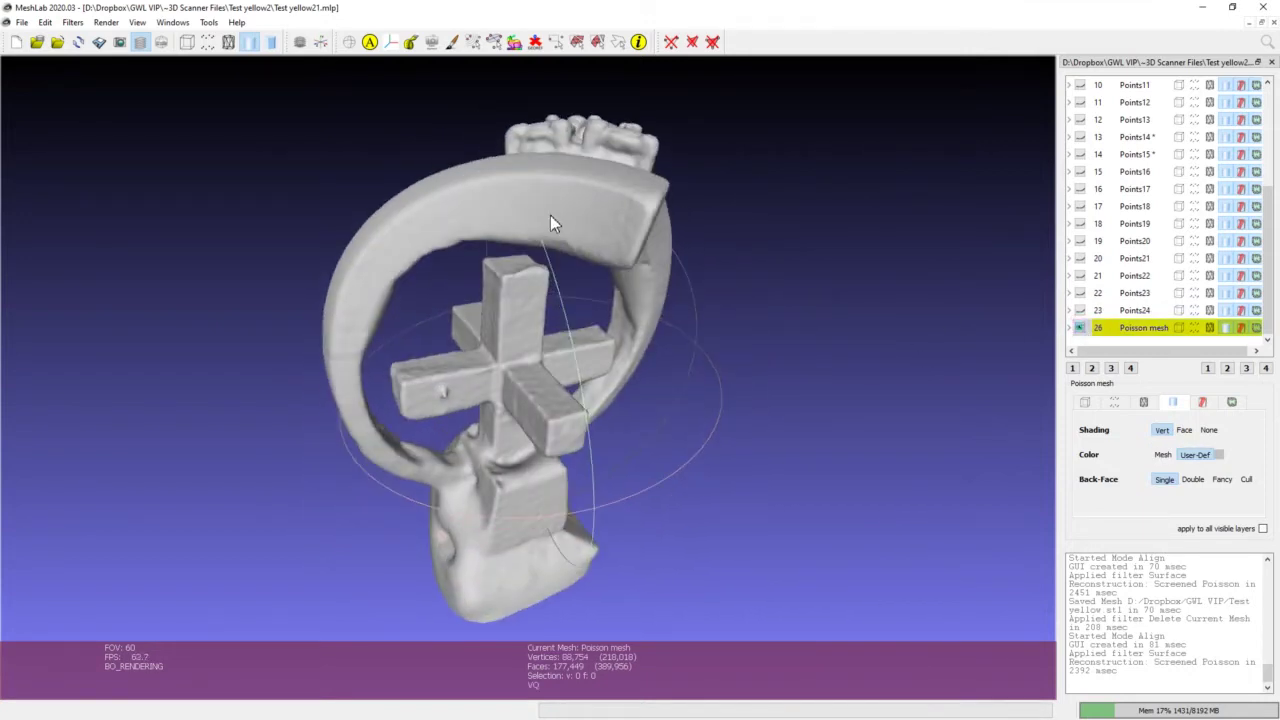
Export the Poisson mesh to the GWL VIP folder in STL format as "Test yellow ring".
click(21, 22)
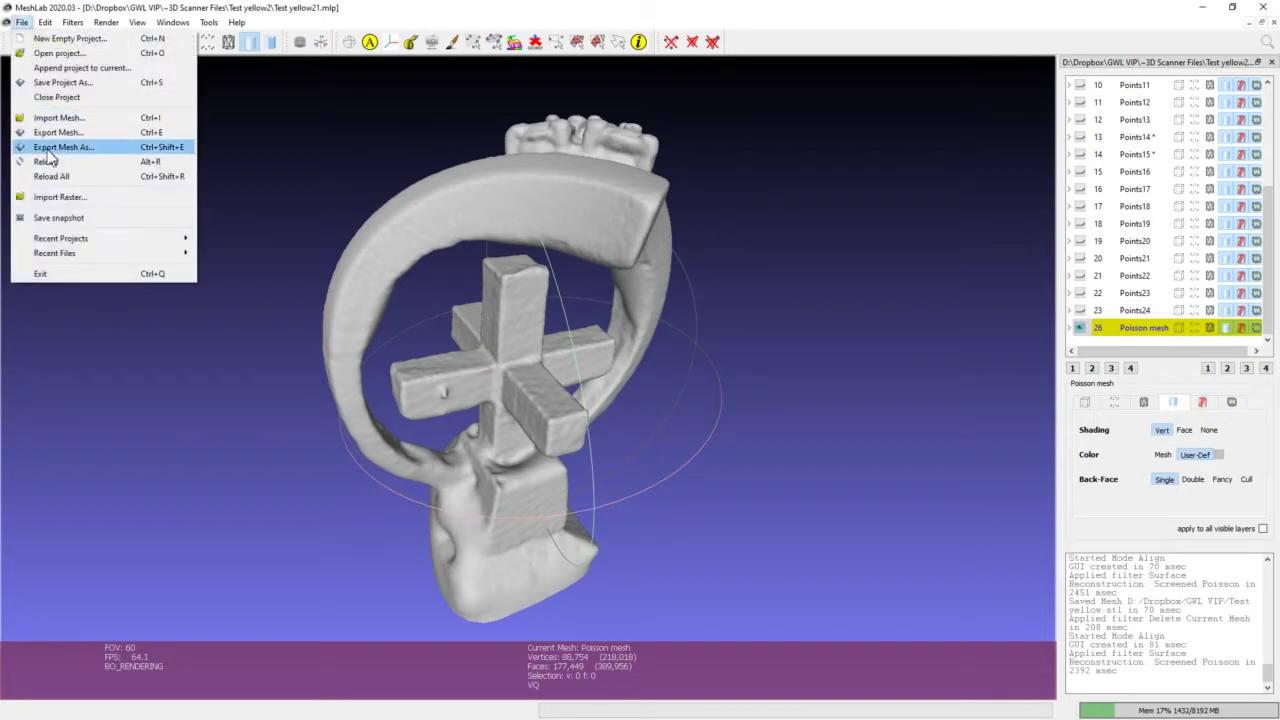
click(72, 134)
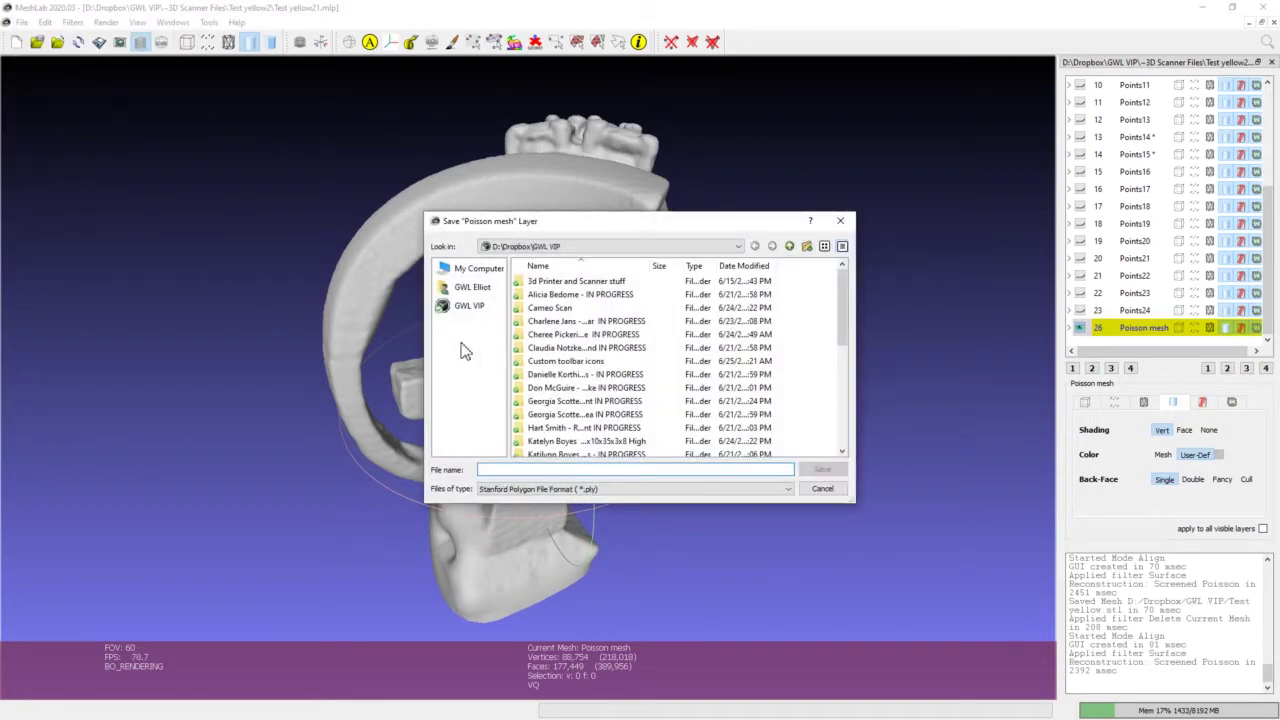
click(543, 468)
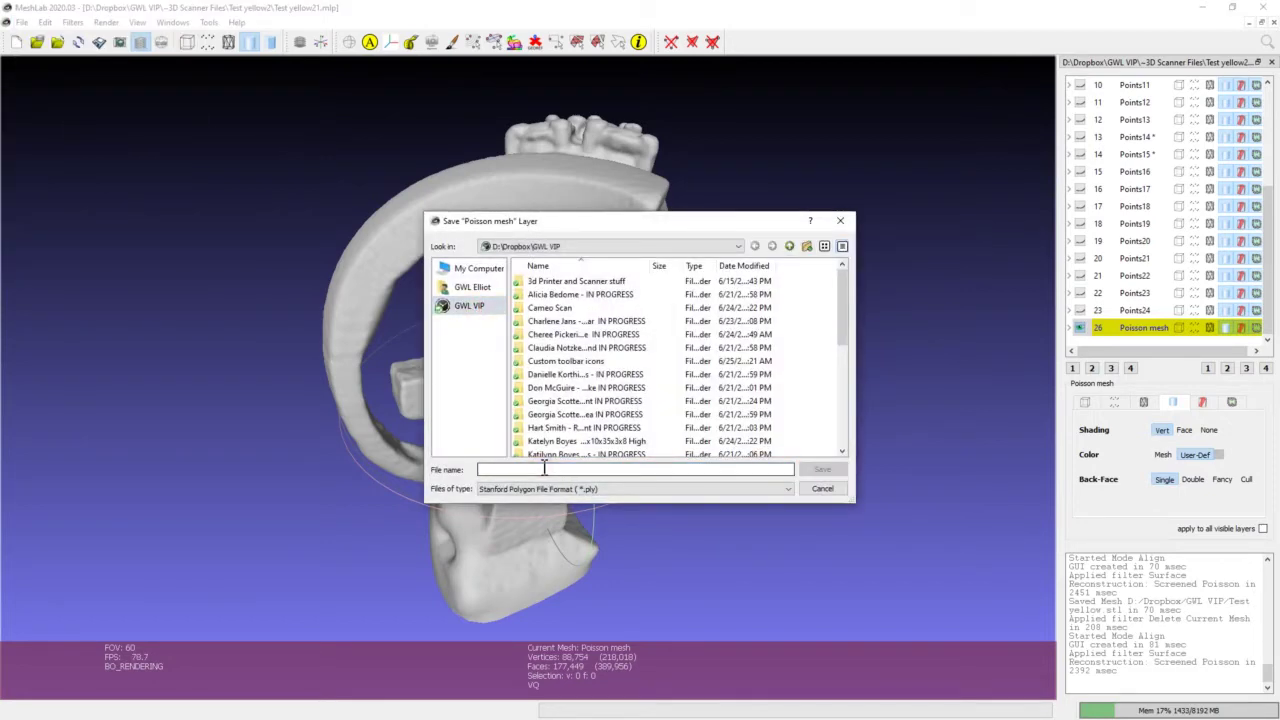
text(Test yello)
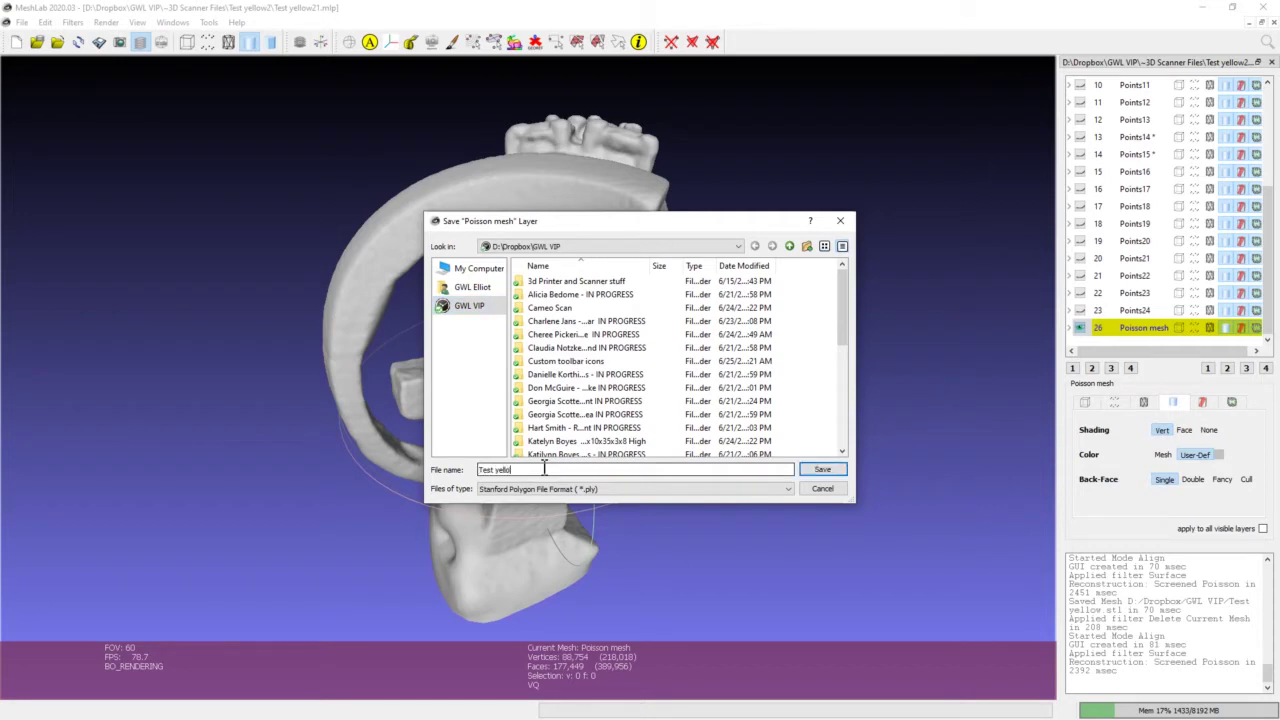
text(w ring)
key(Tab)
key(Down)
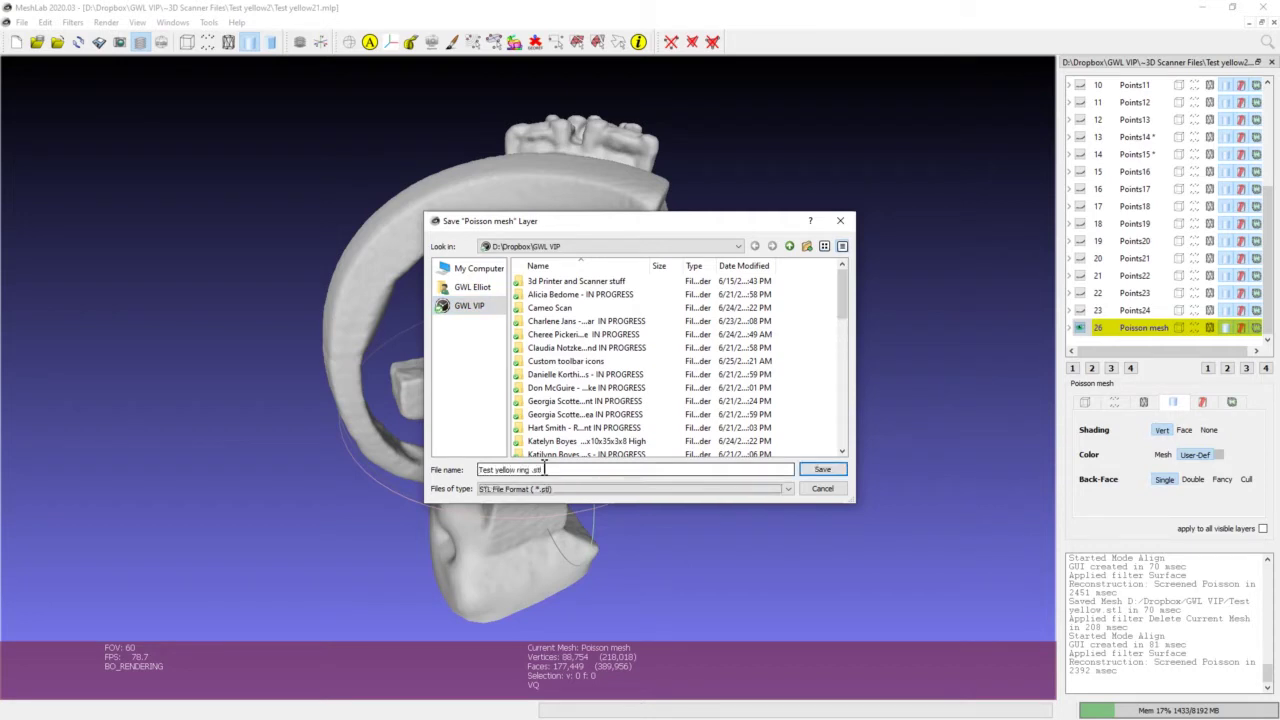
click(818, 470)
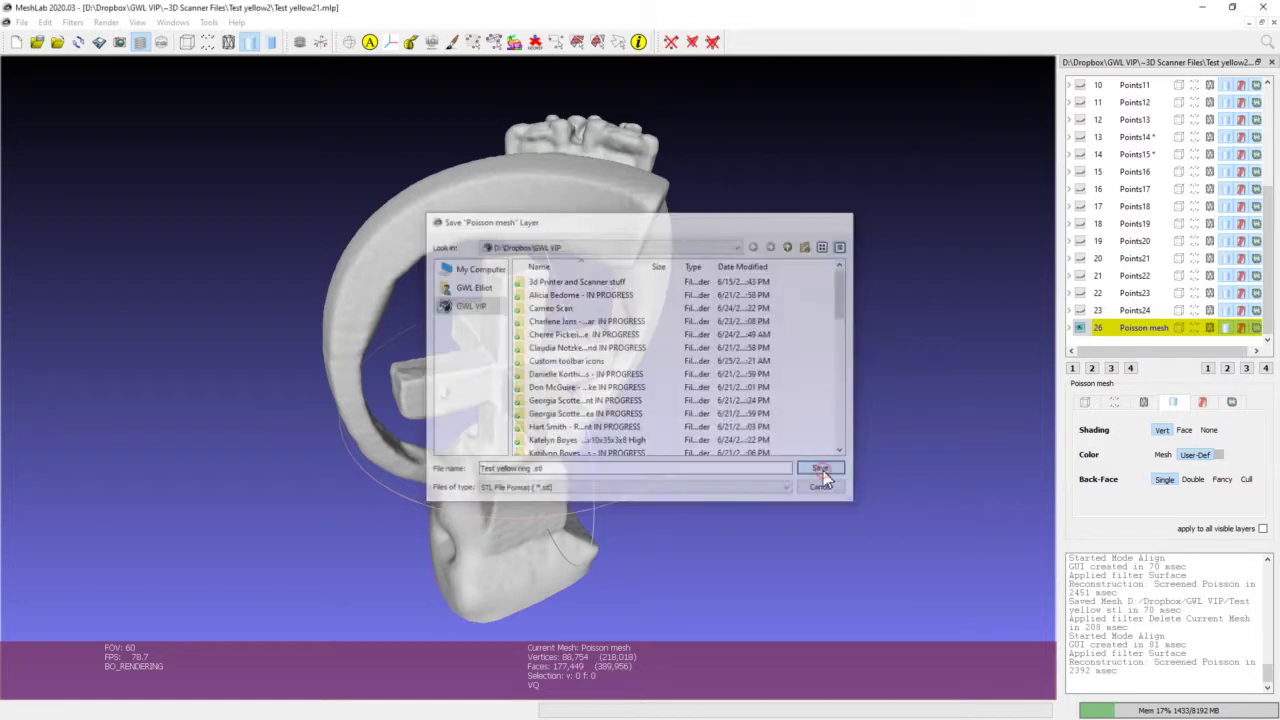
Switch to Matrix and import the ring STL in millimeters with a 22.5-degree weld angle and disjoint meshes split.
click(780, 453)
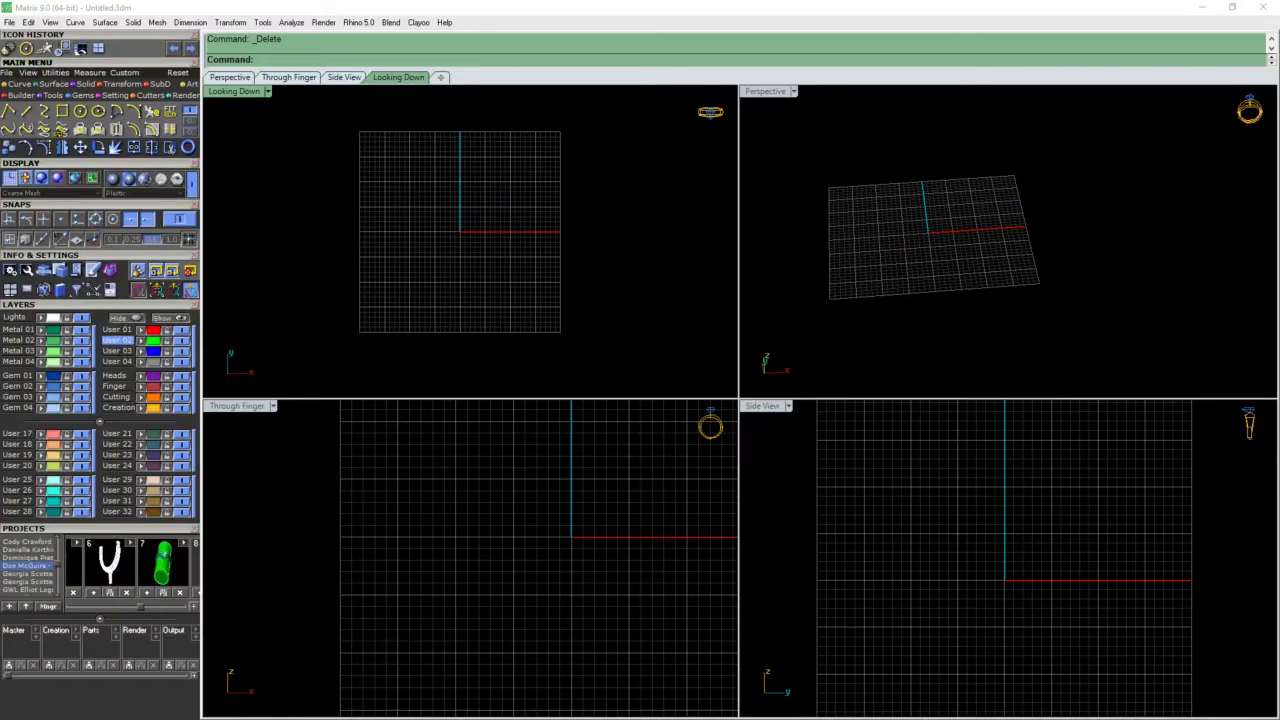
drag(578, 263, 527, 251)
click(729, 407)
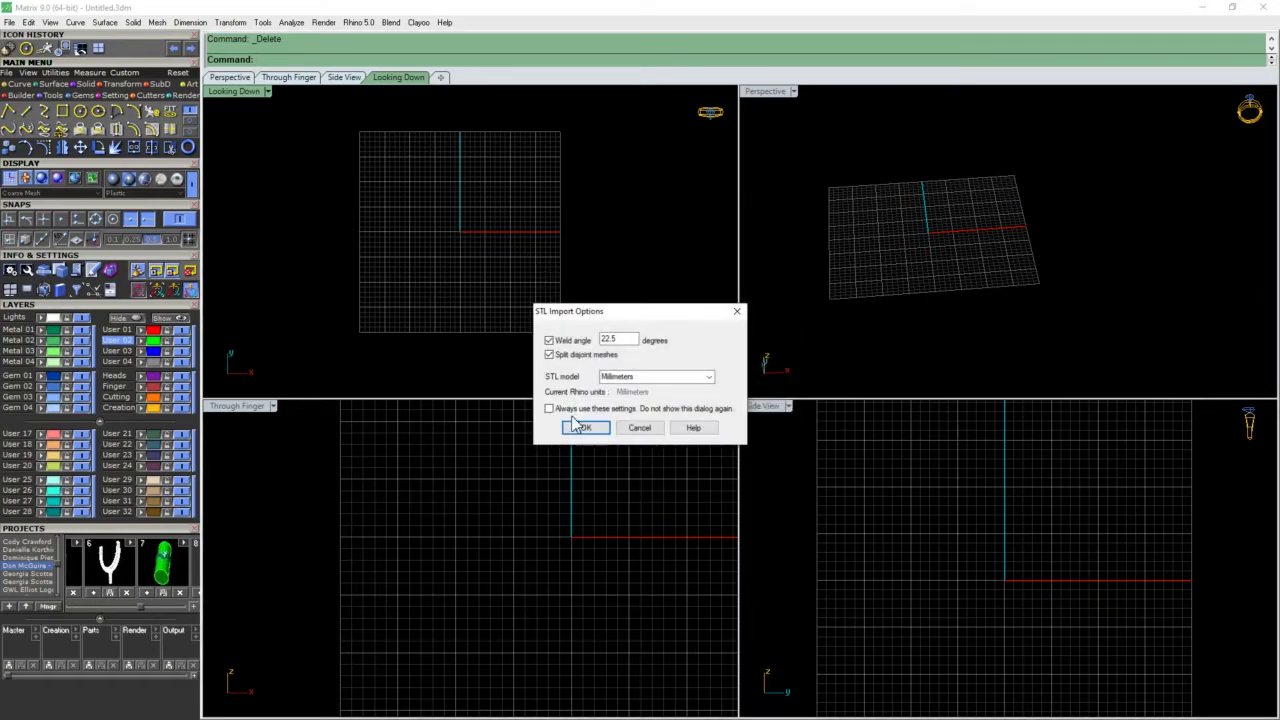
click(585, 428)
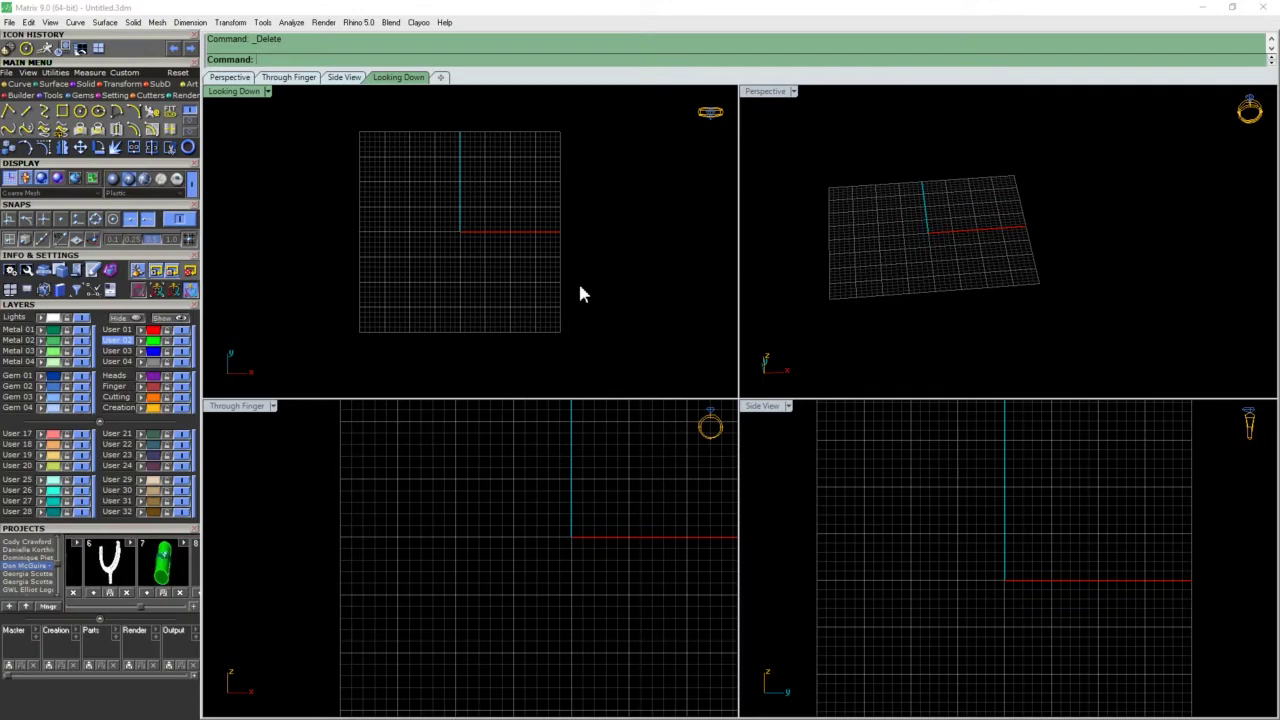
Center the imported ring scan at 0 in X, Y and Z with Center Object.
scroll(580, 293, down, 5)
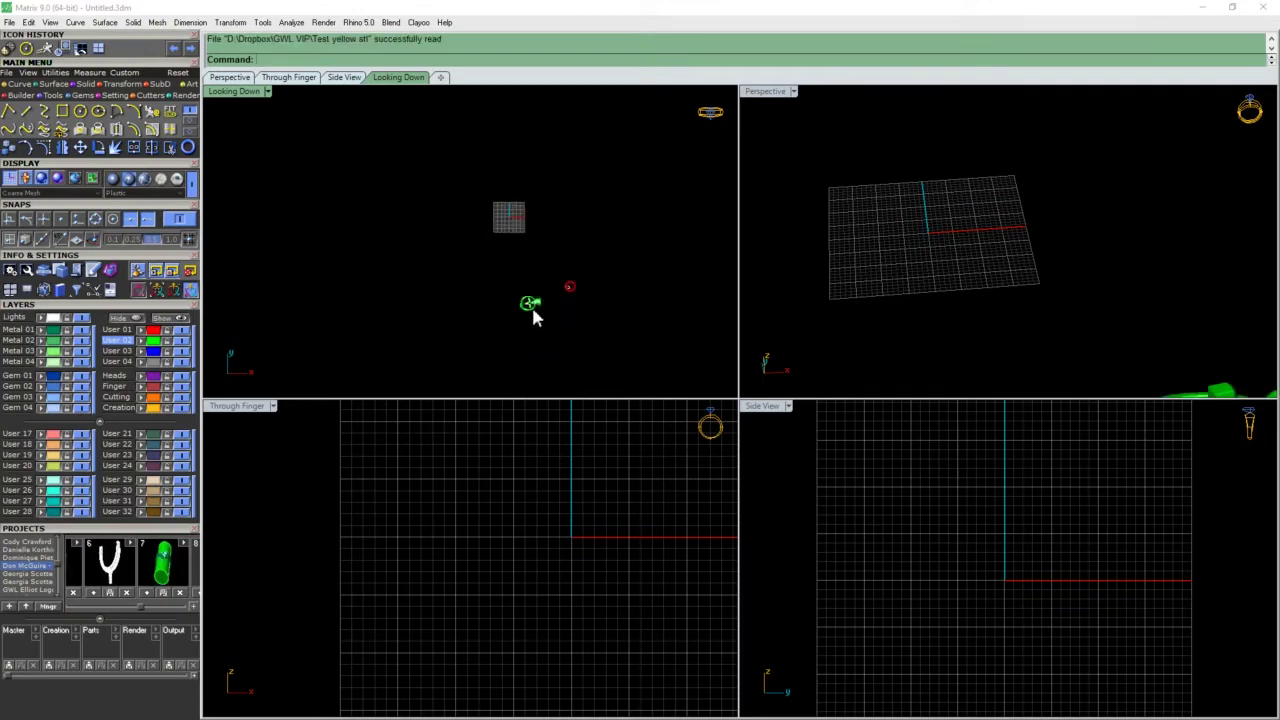
click(531, 306)
scroll(531, 302, up, 3)
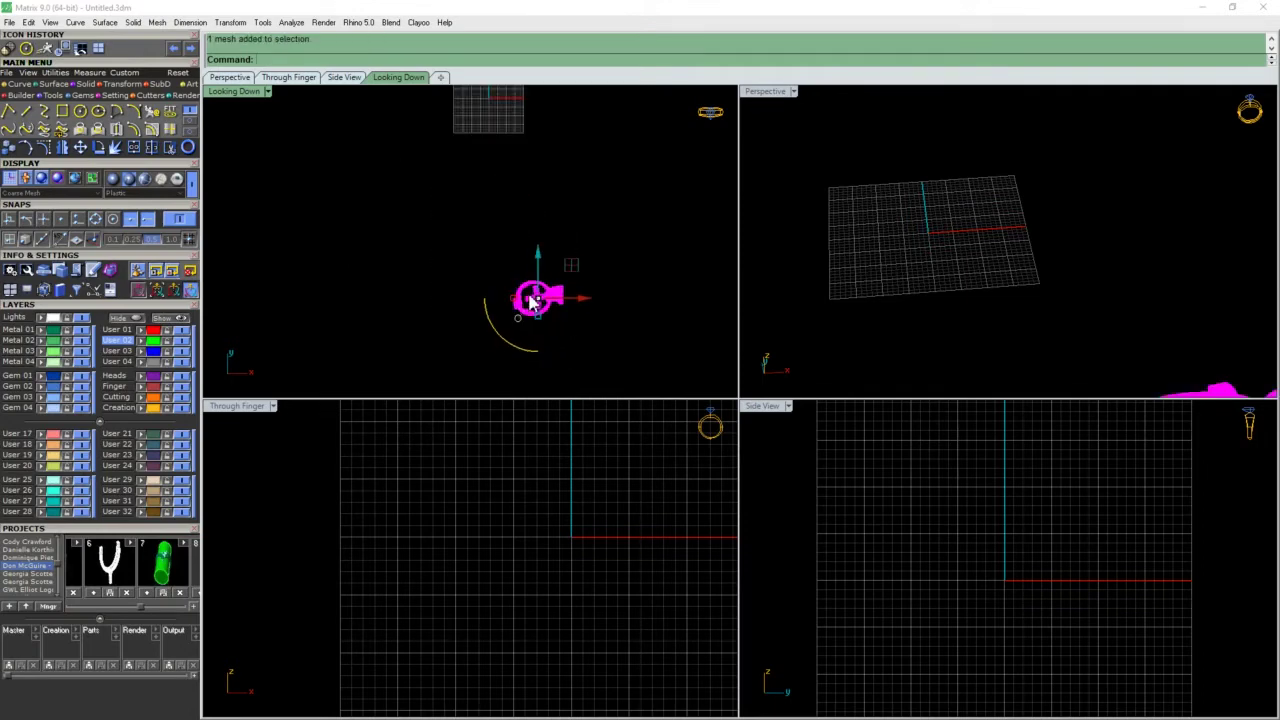
click(66, 50)
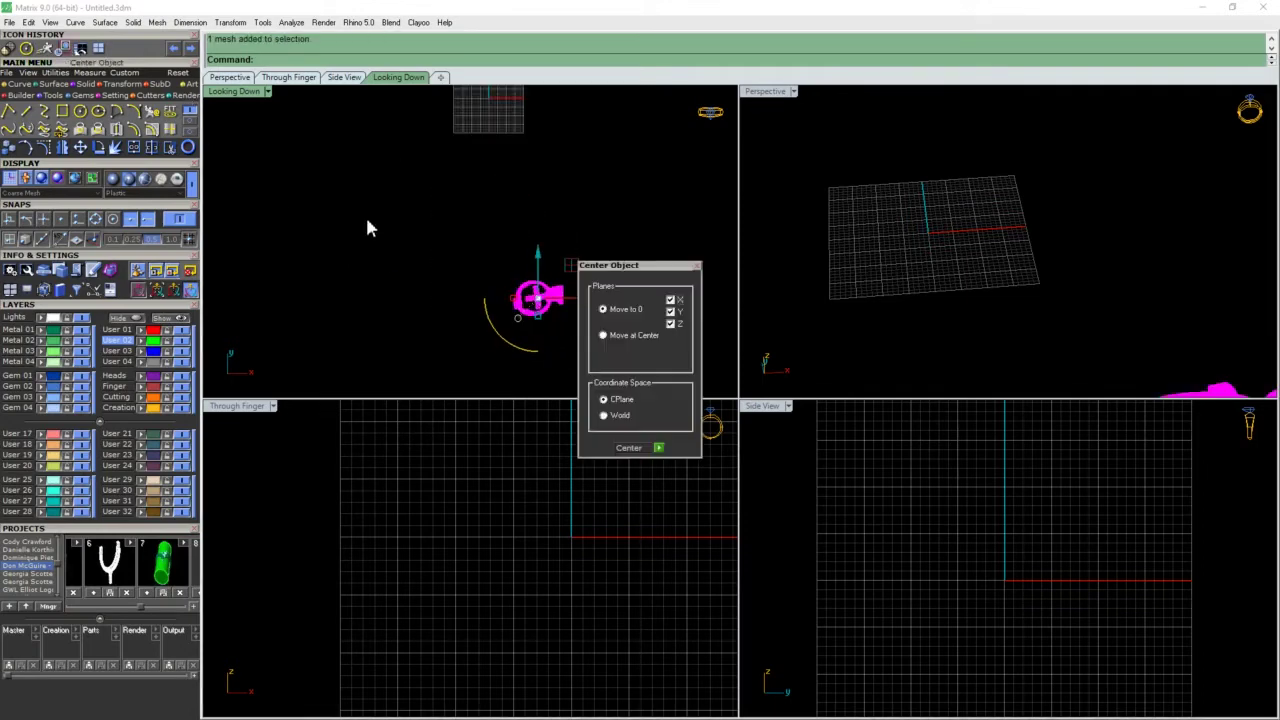
click(658, 448)
right_drag(531, 200, 534, 317)
scroll(486, 218, up, 12)
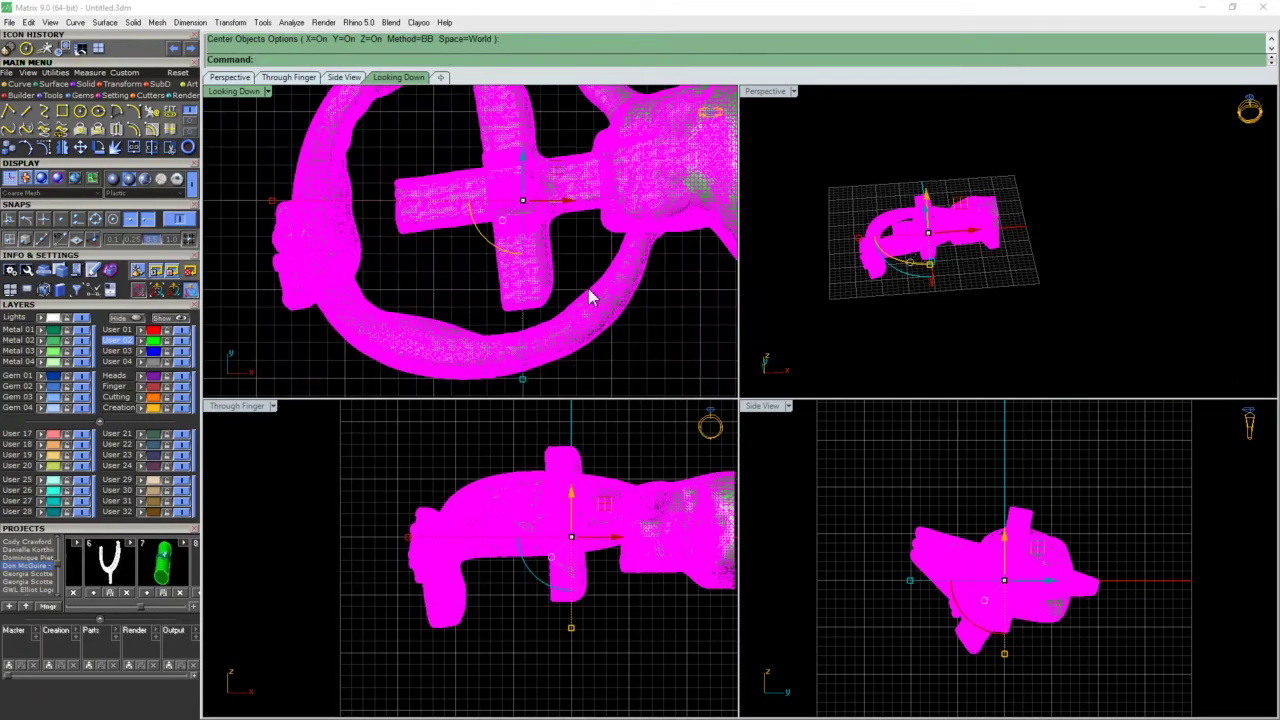
scroll(671, 314, down, 9)
click(640, 315)
scroll(637, 315, up, 4)
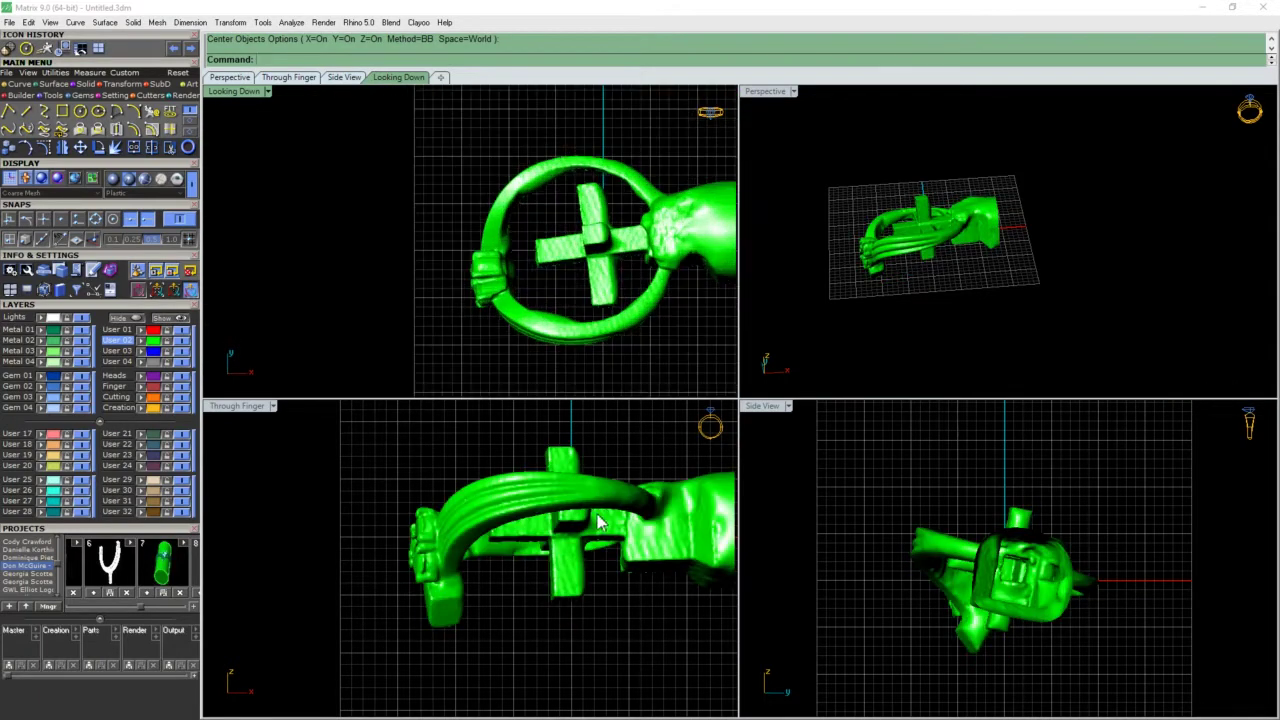
Rotate the scan slightly in the Looking Down view to square the cross-shaped holder with the axes.
right_drag(625, 250, 587, 237)
scroll(587, 237, up, 2)
click(567, 220)
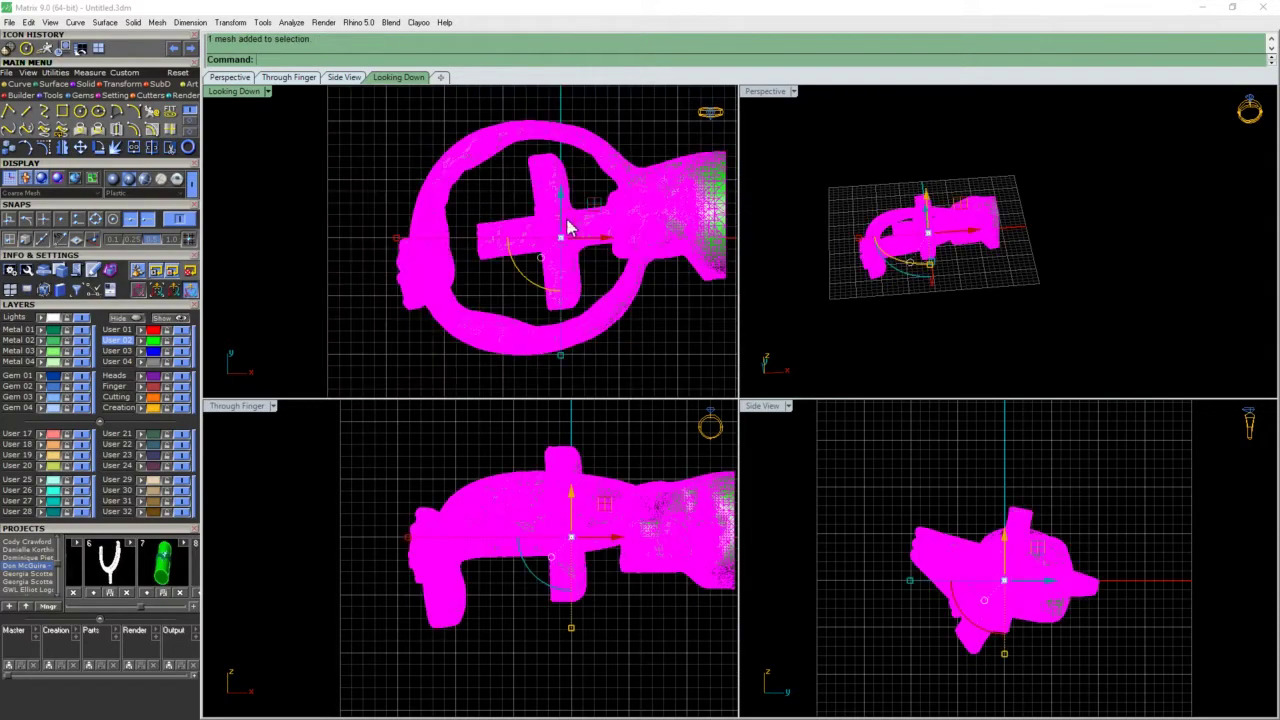
click(533, 273)
click(549, 278)
key(ctrl+r)
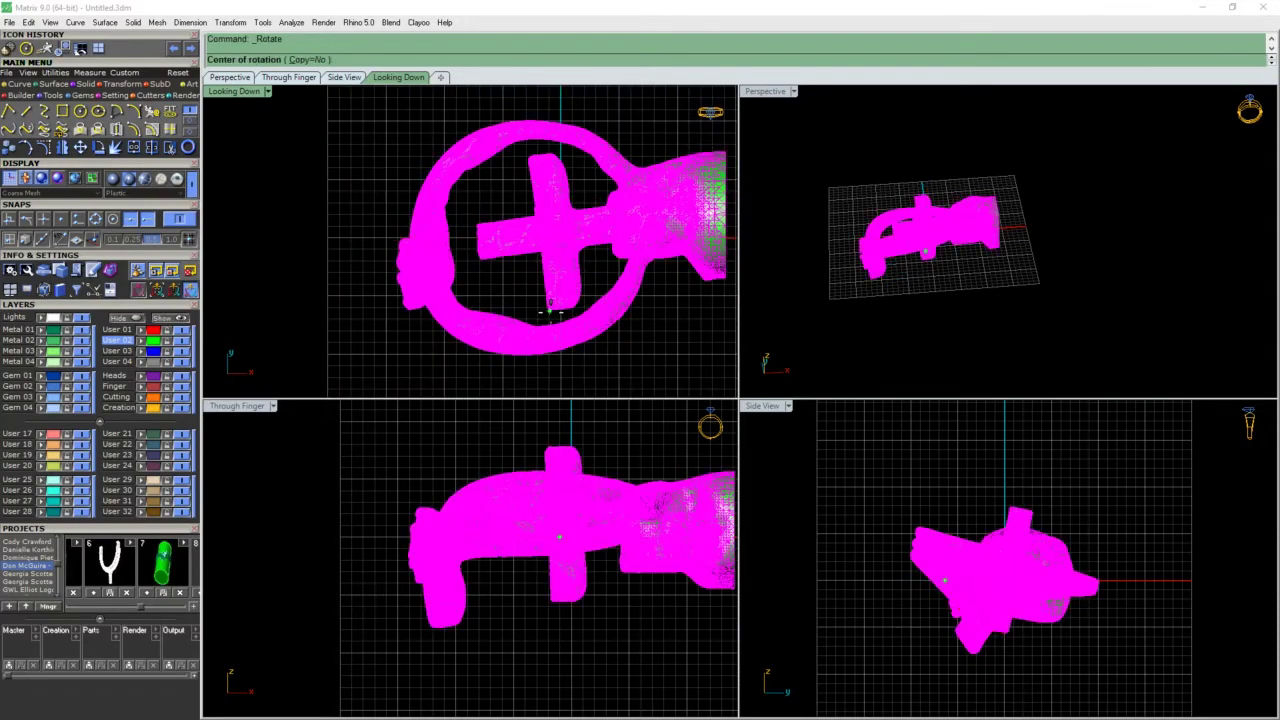
click(527, 153)
click(594, 121)
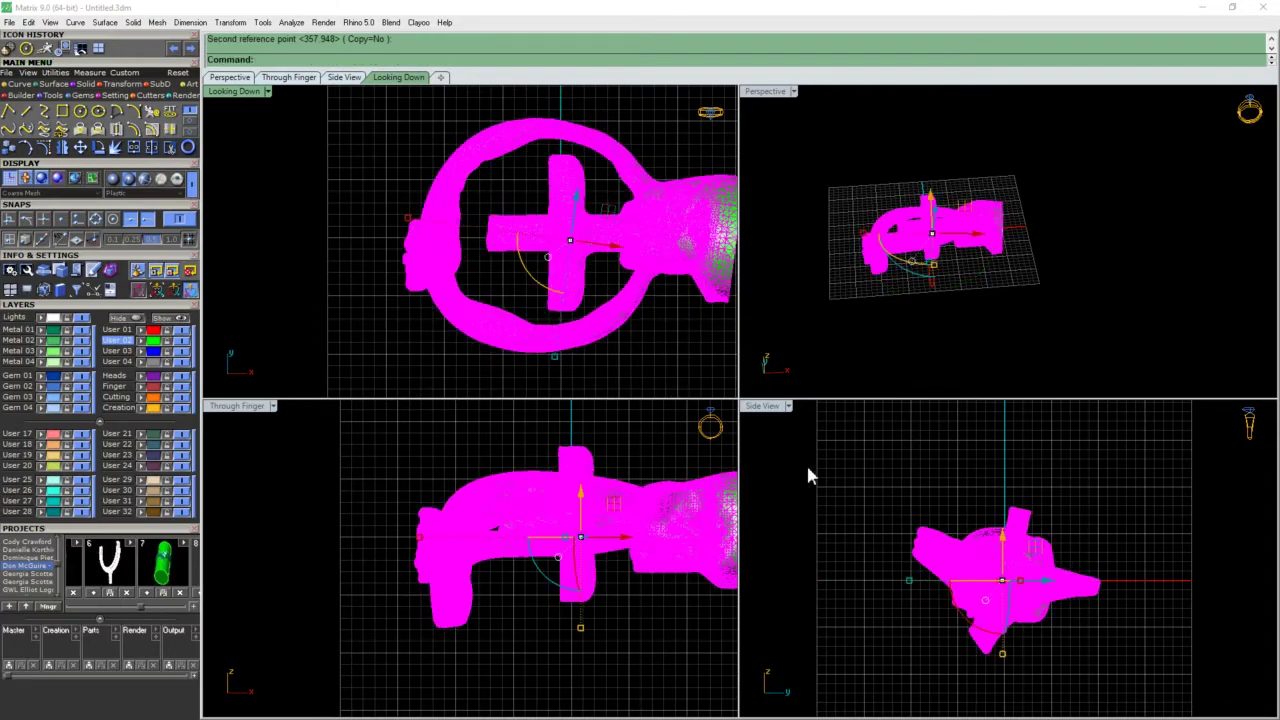
Rotate the scan about 90 degrees clockwise in the Through Finger view, using the cross's long edge as reference, to stand the ring upright.
scroll(592, 562, up, 4)
right_click(575, 590)
click(547, 619)
right_drag(538, 508, 545, 573)
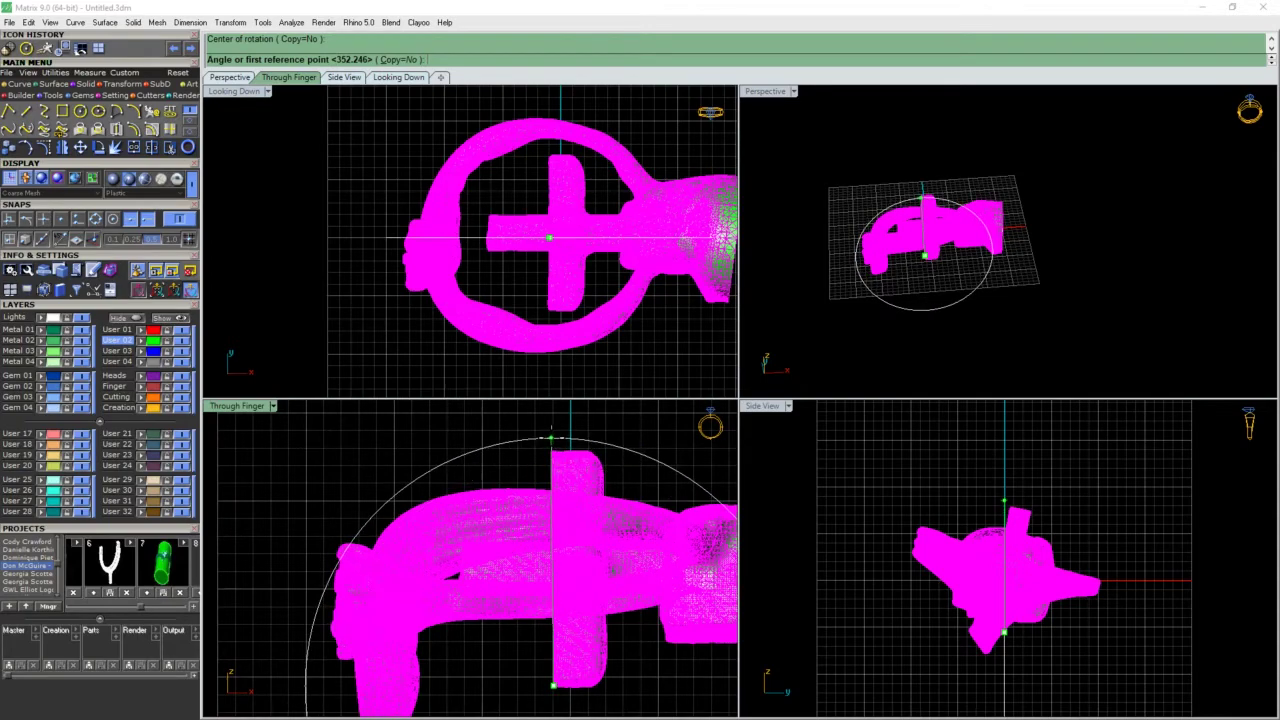
click(550, 438)
click(711, 660)
Rotate the scan about a quarter turn in the Looking Down view to face the ring opening toward the Through Finger view.
scroll(657, 608, down, 4)
right_drag(646, 602, 593, 490)
scroll(705, 216, up, 6)
right_click(692, 198)
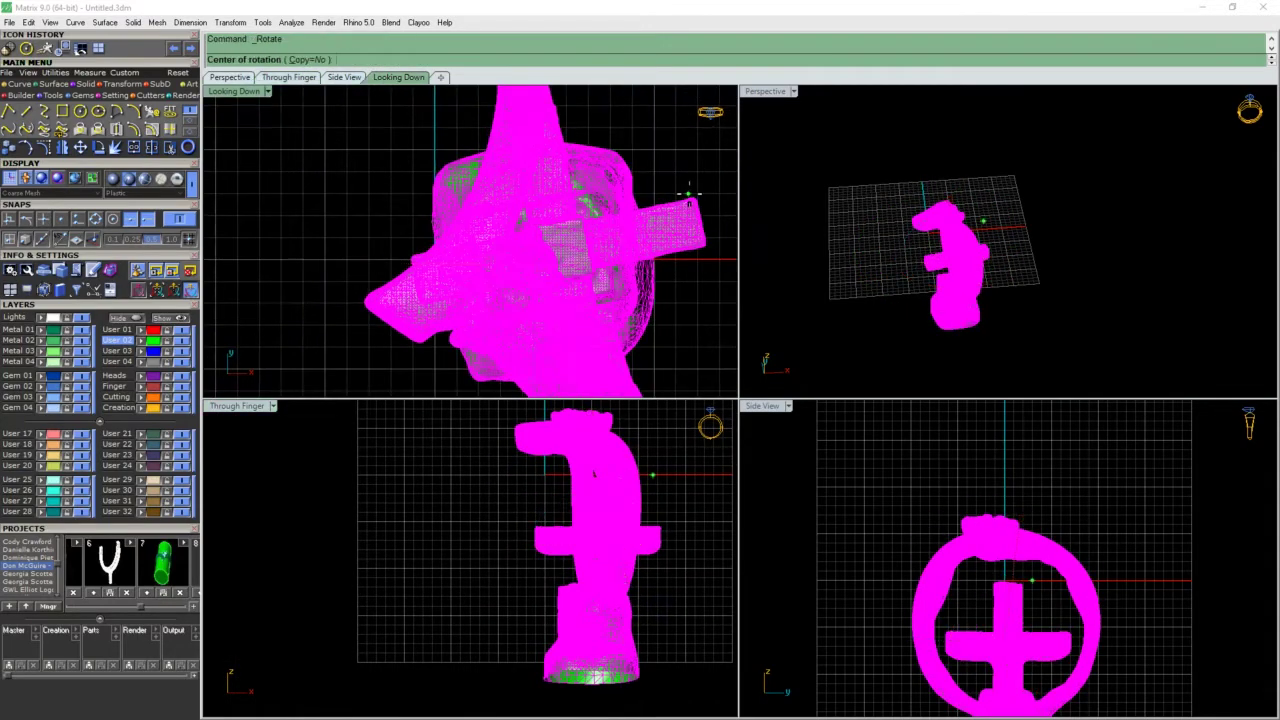
click(691, 196)
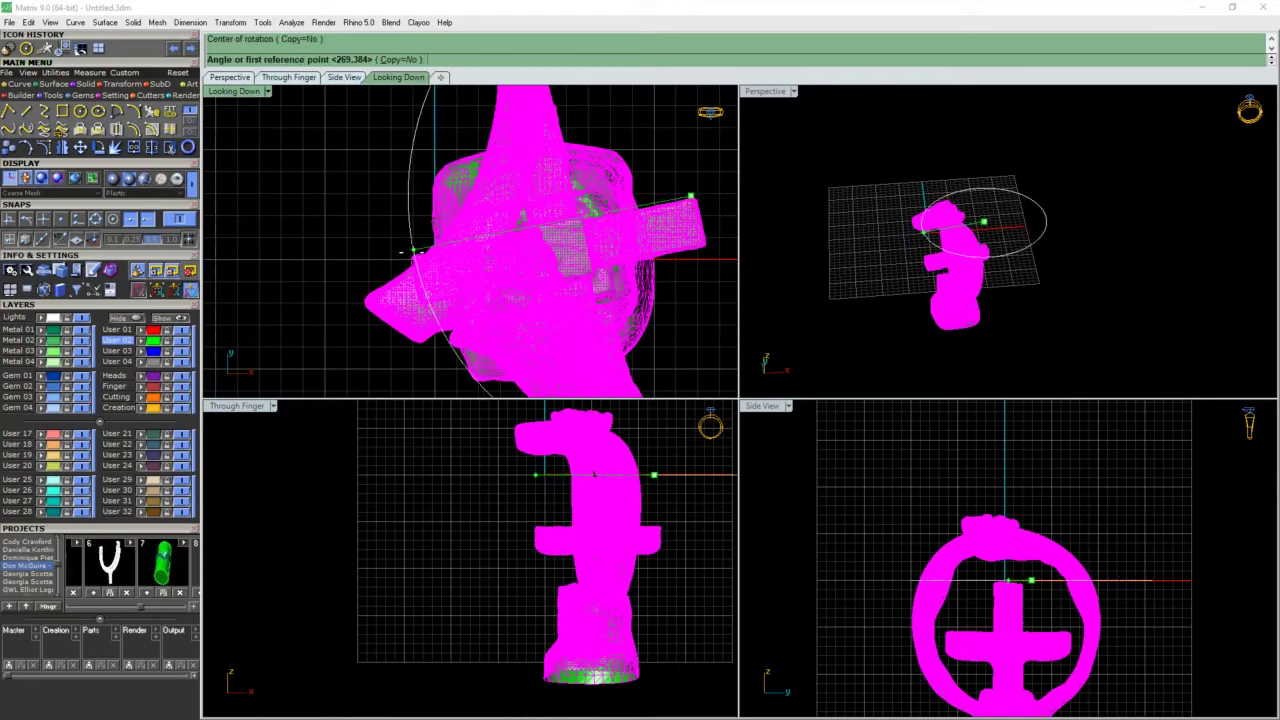
click(408, 256)
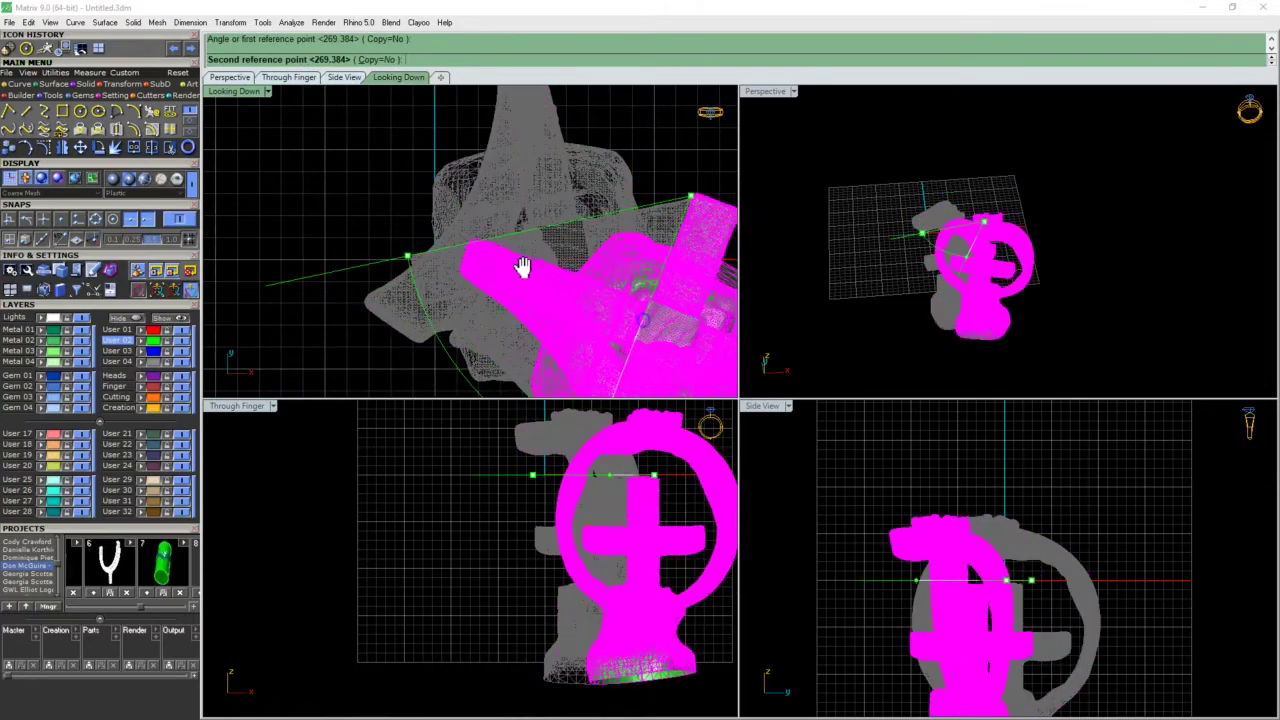
click(532, 290)
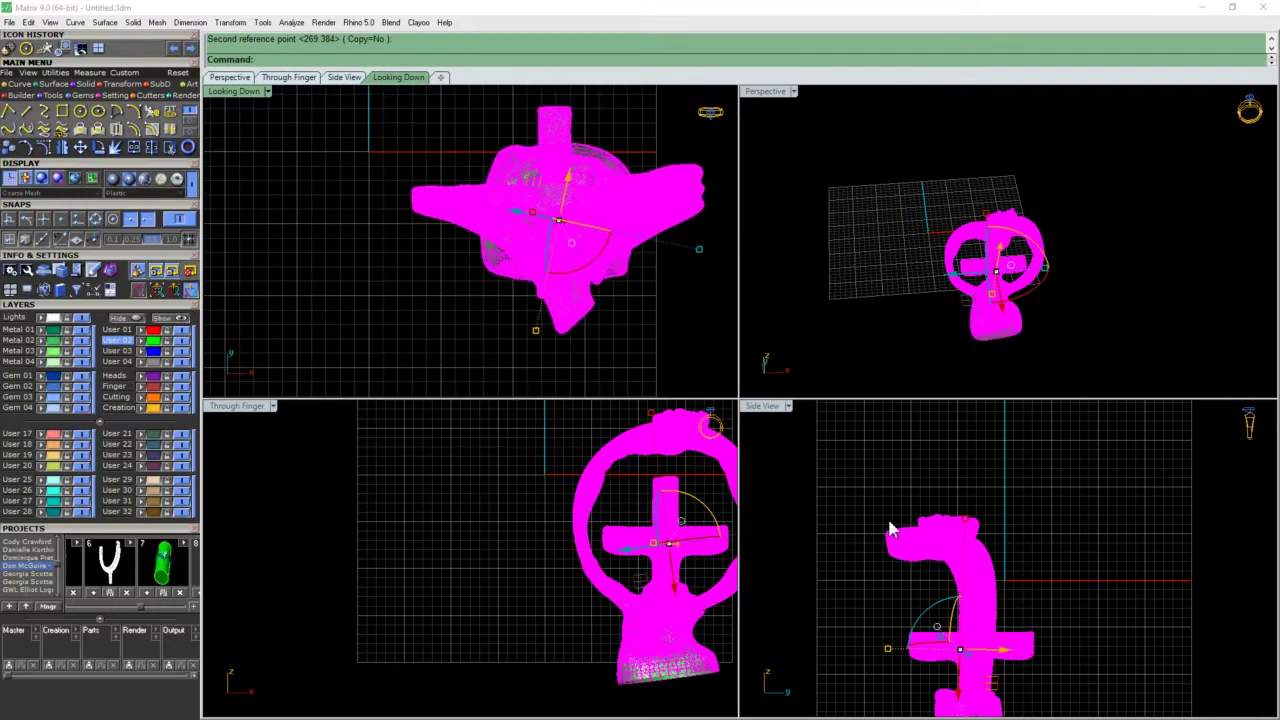
Rotate the scan slightly in the Side View to level the horizontal arm of the cross.
right_click(1002, 640)
click(1033, 632)
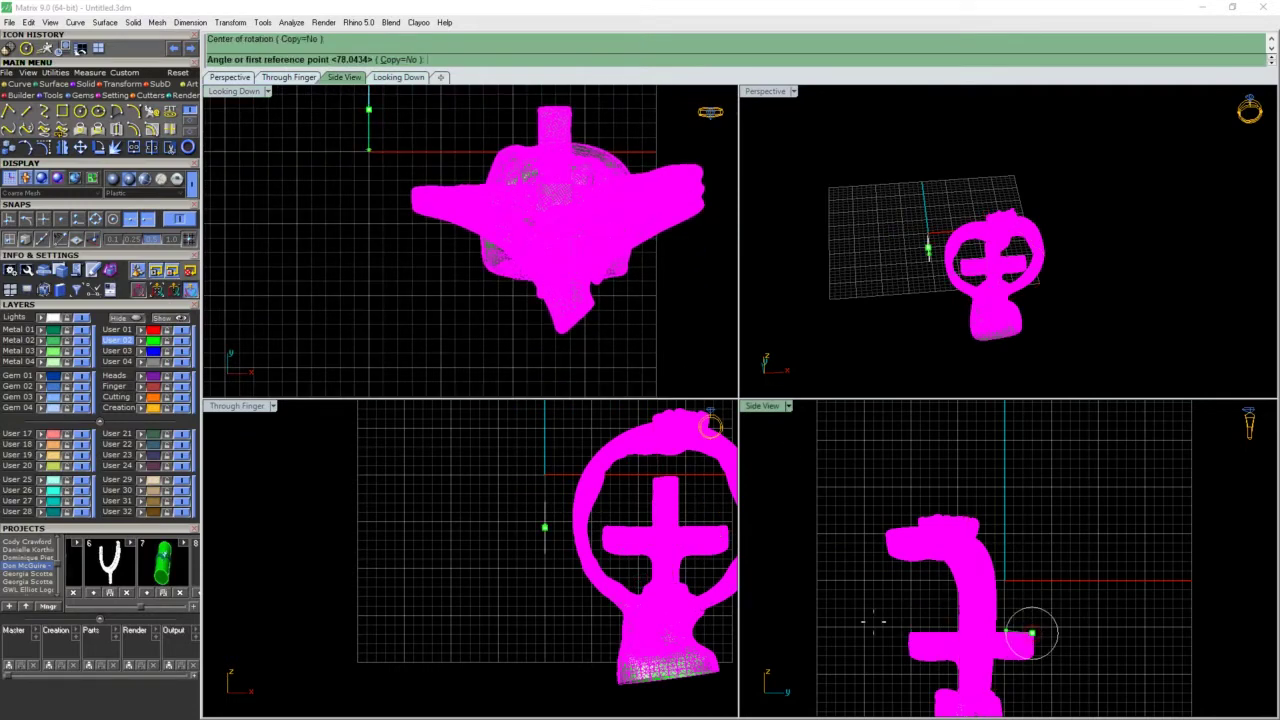
click(845, 632)
click(845, 641)
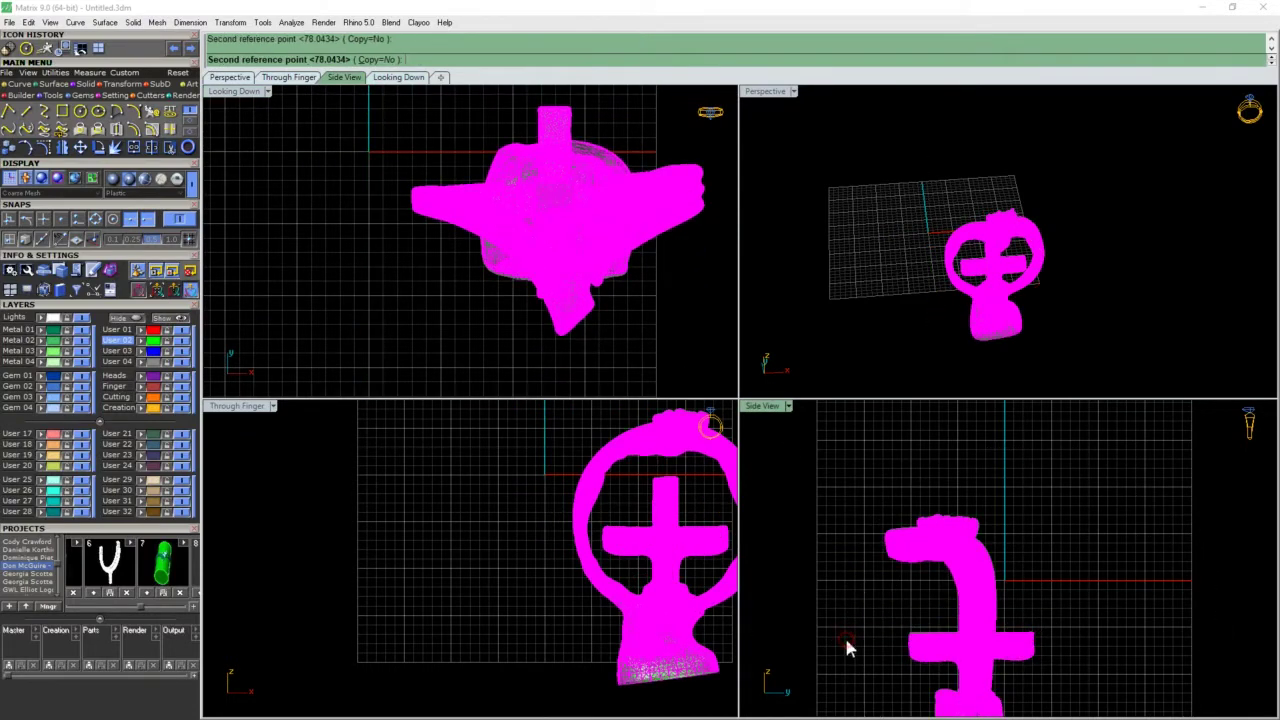
Move the ring scan in the Through Finger view to bring the center of its opening close to the origin.
scroll(643, 486, down, 6)
drag(637, 514, 569, 476)
key(ctrl+z)
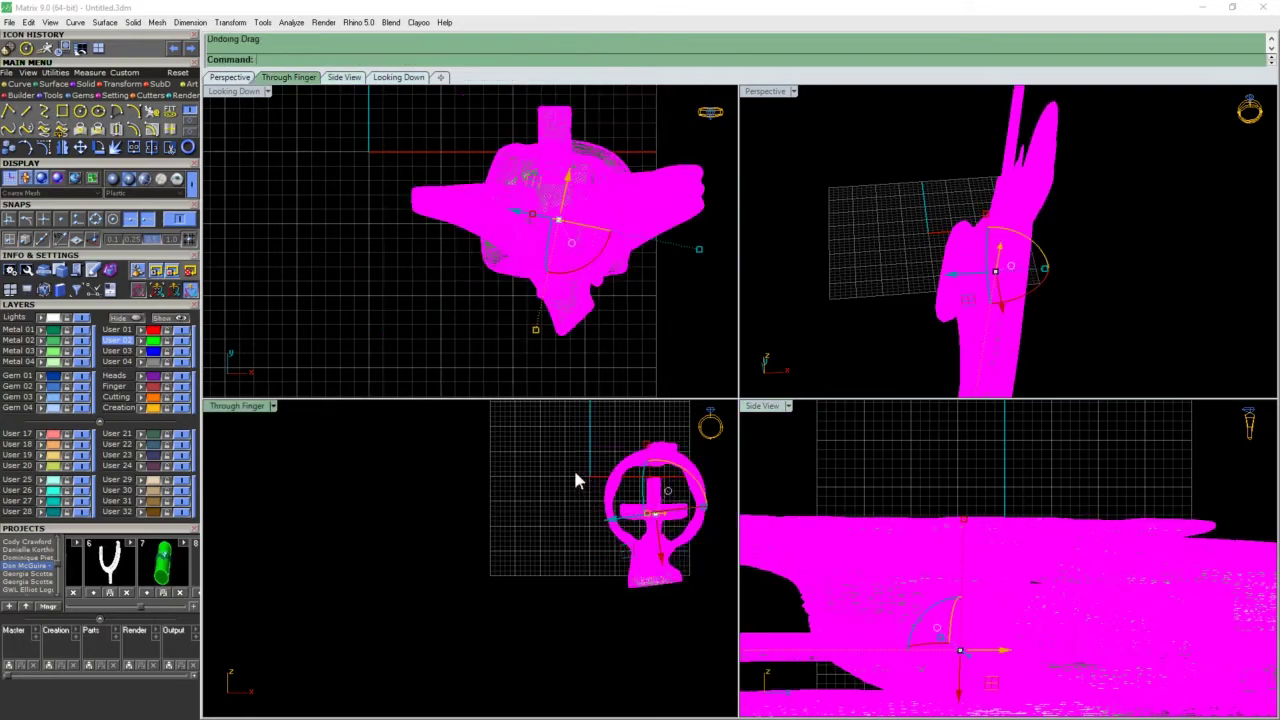
mouse_move(650, 540)
mouse_down()
mouse_move(593, 508)
mouse_move(589, 522)
mouse_move(592, 512)
mouse_up()
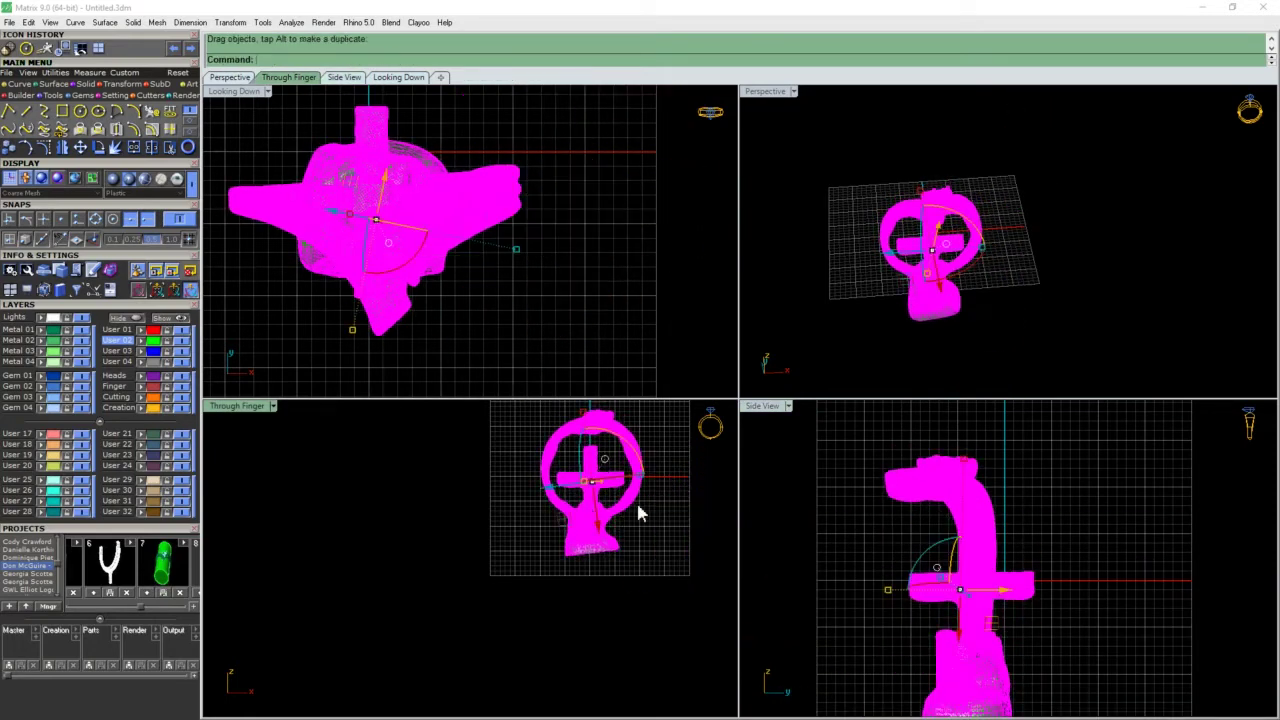
Fine-tune the scan's tilt in the Side View with a small rotation about a point at the cross, and deselect it.
click(674, 505)
click(980, 534)
right_click(975, 560)
click(973, 578)
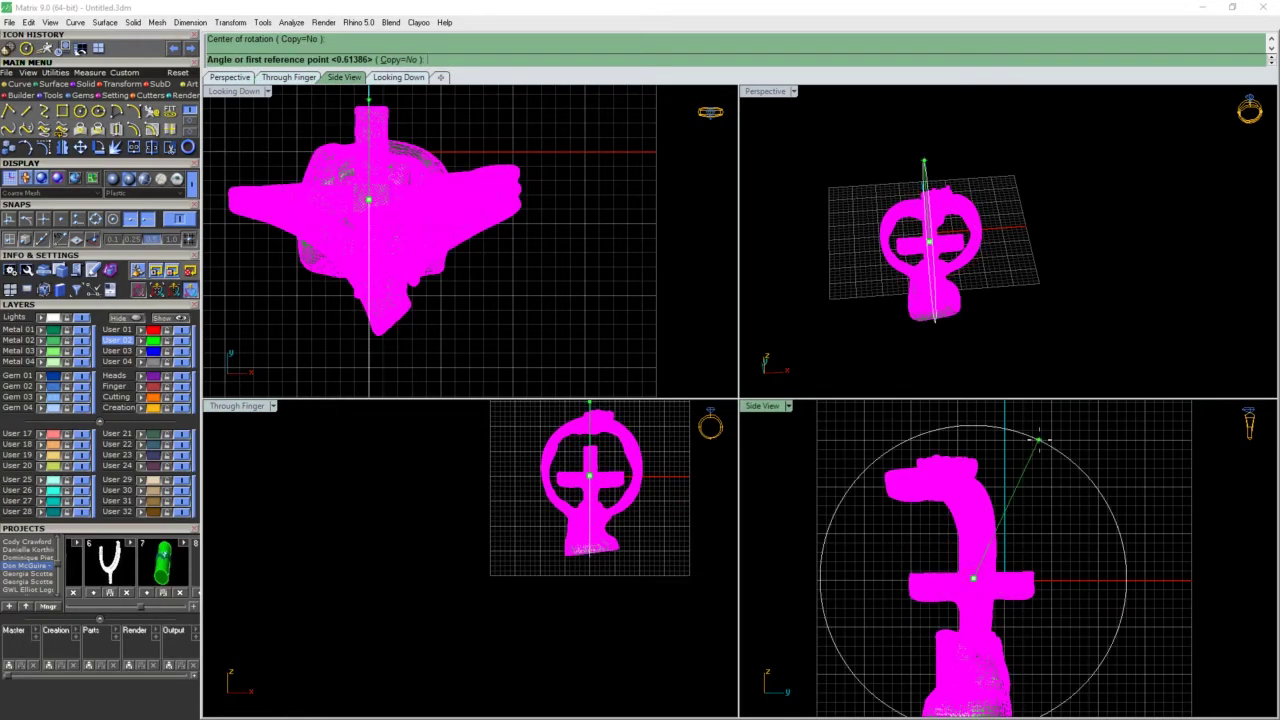
click(1034, 446)
click(1036, 452)
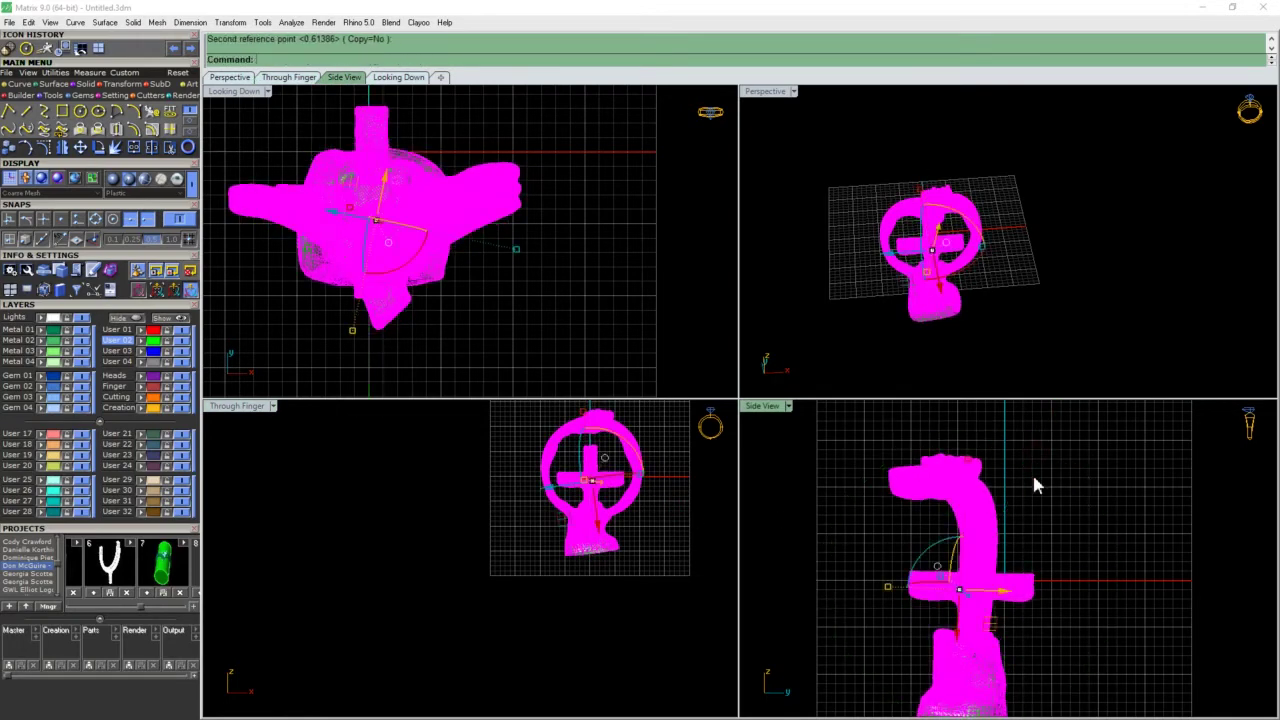
click(1034, 480)
Examine the oriented ring scan and its holder from several angles in the Perspective and Through Finger views.
scroll(938, 256, up, 7)
right_drag(940, 256, 972, 218)
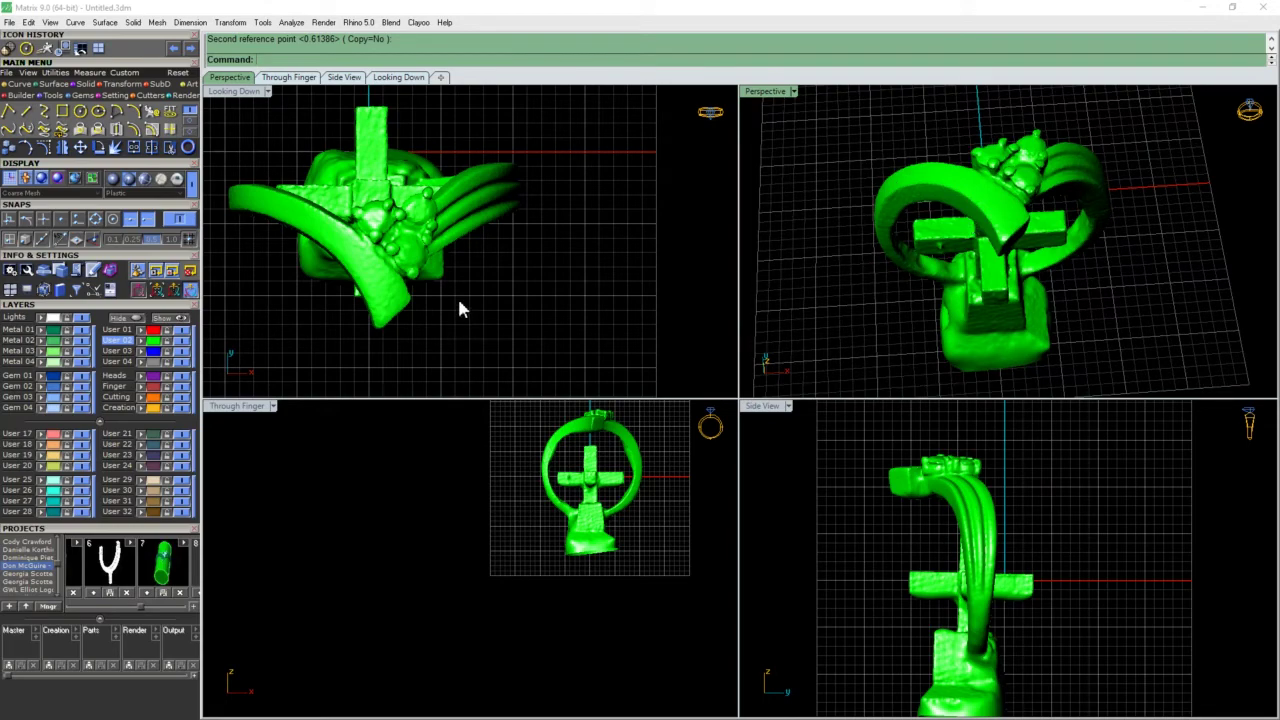
right_drag(475, 523, 427, 576)
scroll(427, 576, down, 8)
scroll(455, 572, up, 6)
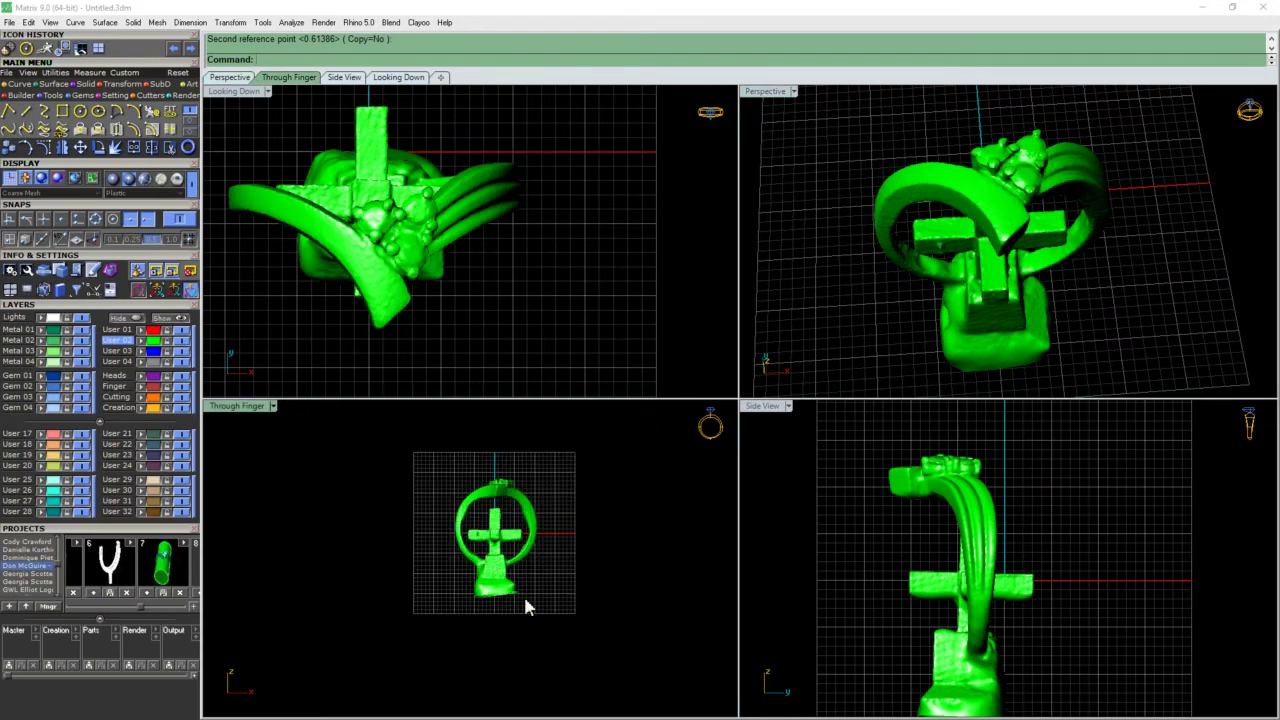
right_drag(911, 376, 953, 205)
scroll(953, 205, down, 5)
right_drag(948, 330, 891, 277)
scroll(967, 250, up, 8)
scroll(897, 262, down, 6)
right_drag(909, 229, 938, 280)
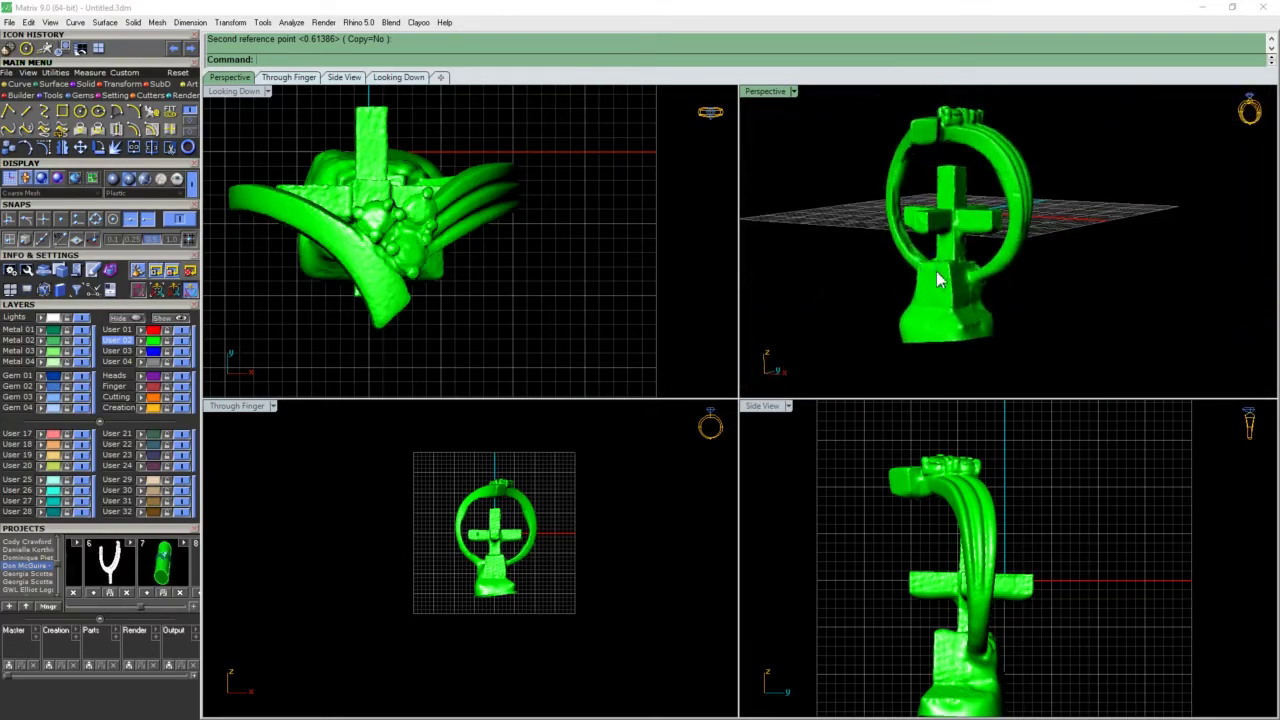
Run Fill Holes on the ring scan mesh and check the surface around the holder and base.
click(55, 73)
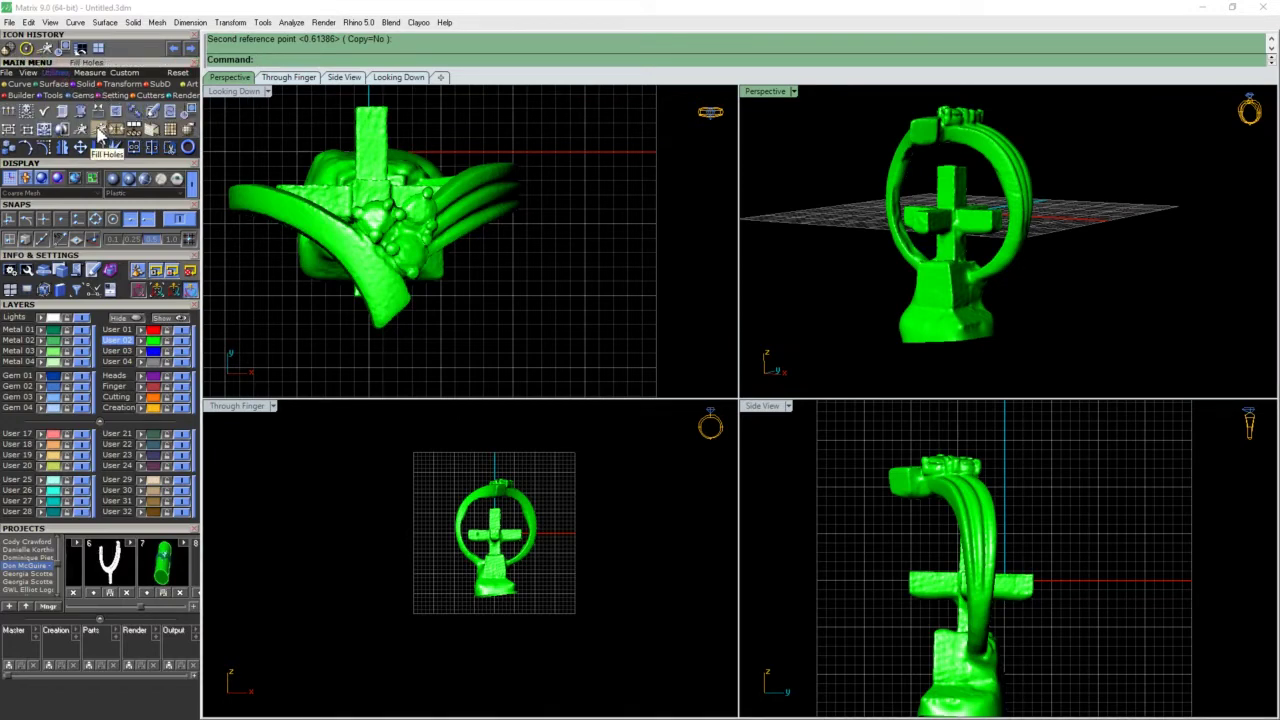
click(98, 133)
right_drag(957, 287, 973, 255)
click(989, 258)
right_click(991, 258)
scroll(951, 268, up, 4)
scroll(909, 200, down, 5)
right_drag(909, 200, 978, 259)
scroll(931, 246, up, 5)
scroll(957, 272, down, 5)
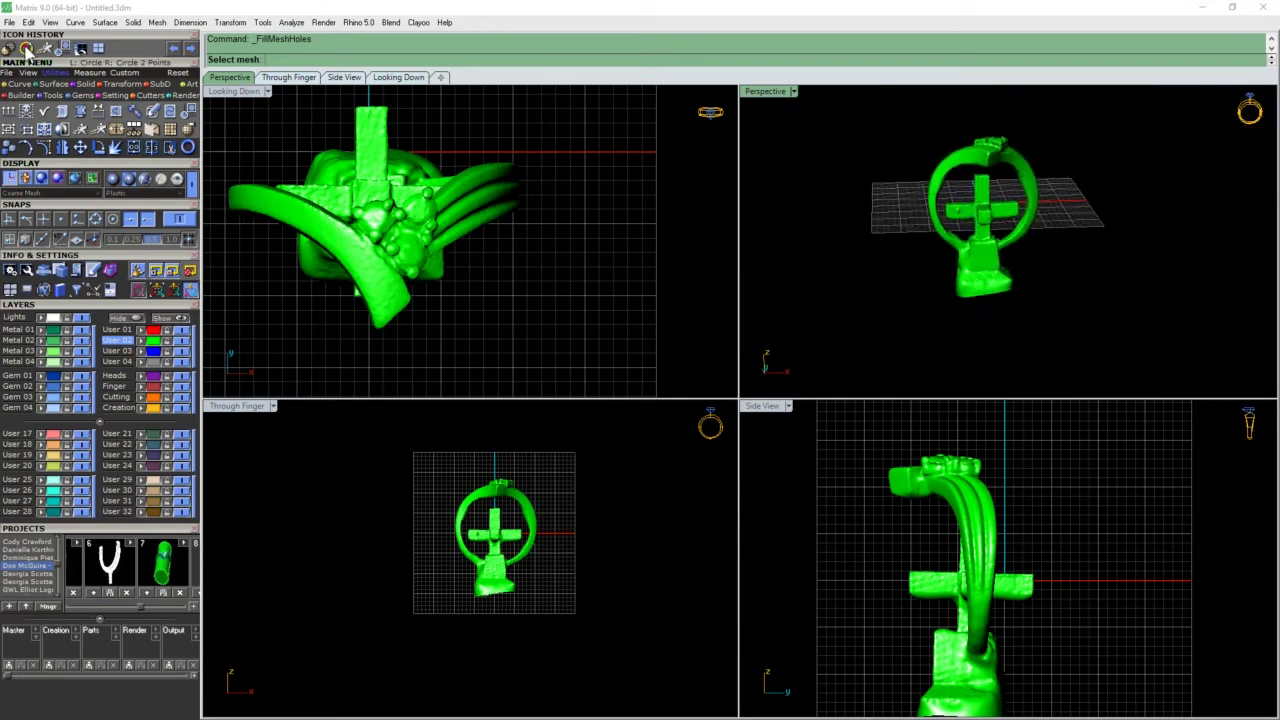
Draw a guide circle centered at 0,0,0 on the User 01 layer, and shift the scan to center the ring opening on it.
click(26, 49)
click(129, 330)
text(0,0,0)
key(Return)
scroll(526, 520, up, 13)
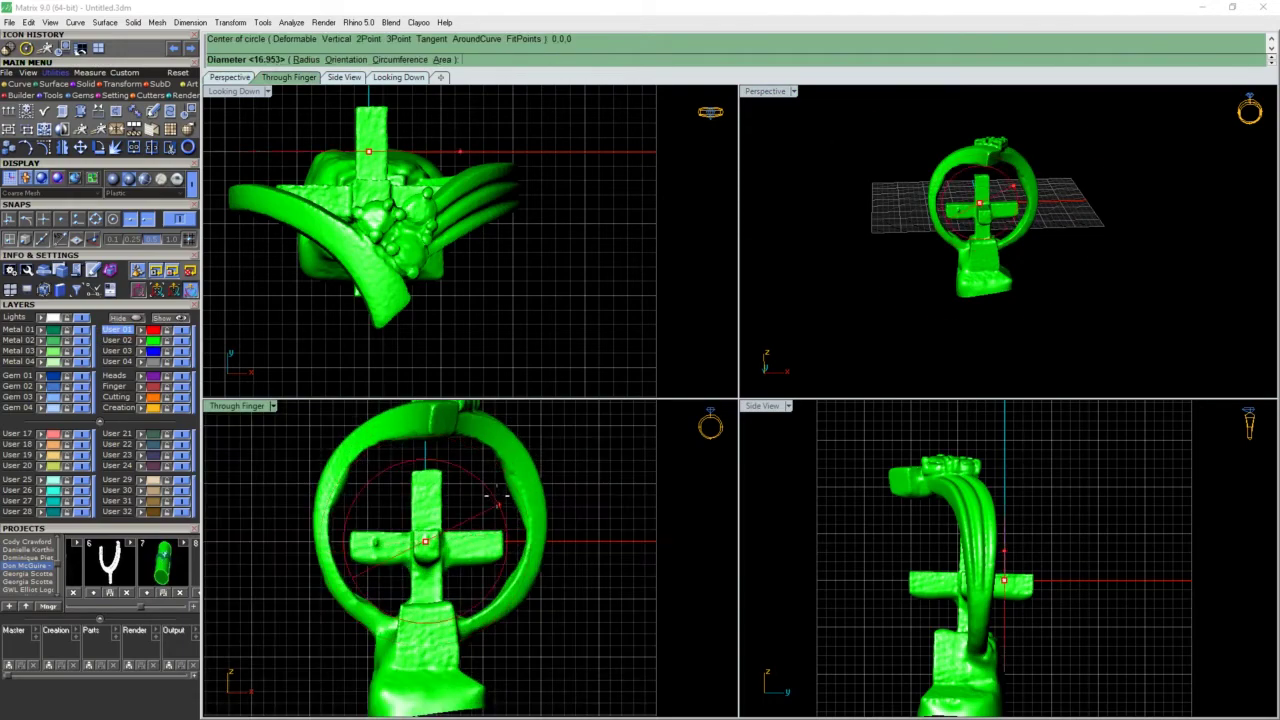
key(Escape)
scroll(515, 460, down, 10)
scroll(509, 446, up, 6)
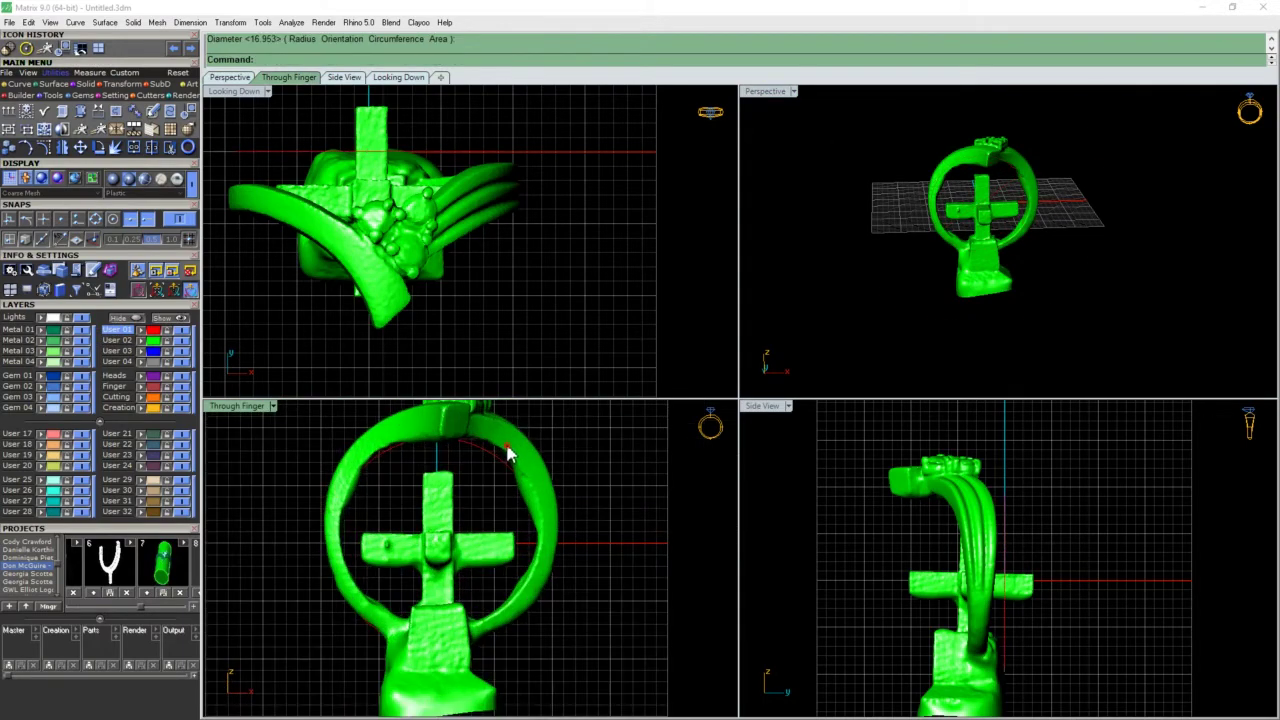
drag(507, 445, 501, 464)
click(598, 468)
Draw a three-point interpolated curve across the holder base just below the ring shank in the Through Finger view.
scroll(598, 468, down, 6)
scroll(501, 556, up, 6)
key(F4)
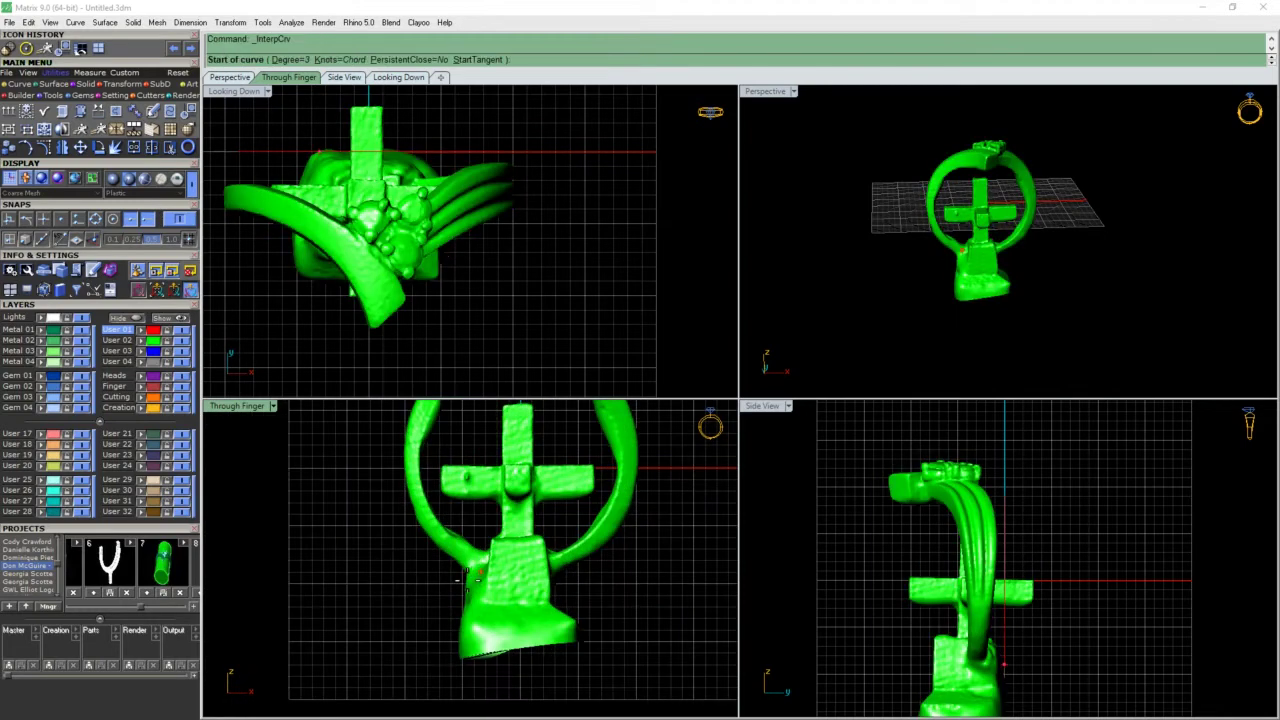
click(451, 559)
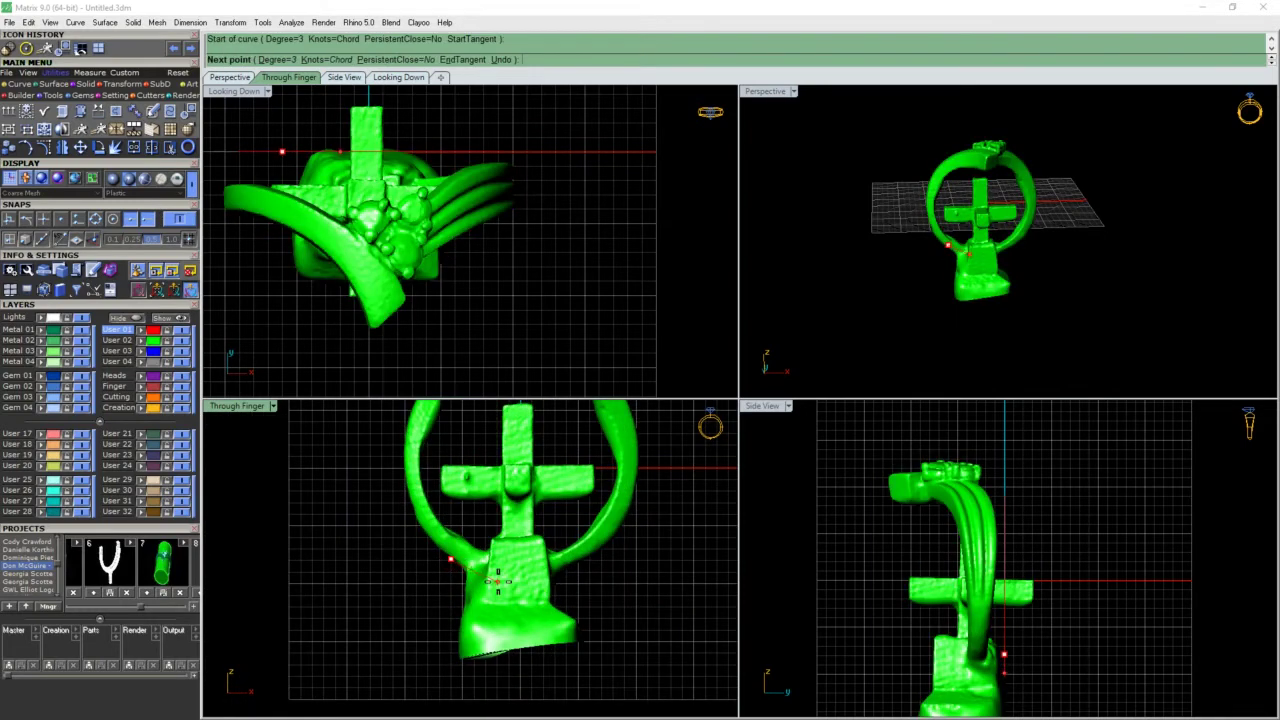
click(497, 581)
click(567, 571)
key(Escape)
Draw a polyline around the holder base between the curve's two ends and join both into one closed curve.
scroll(567, 571, down, 8)
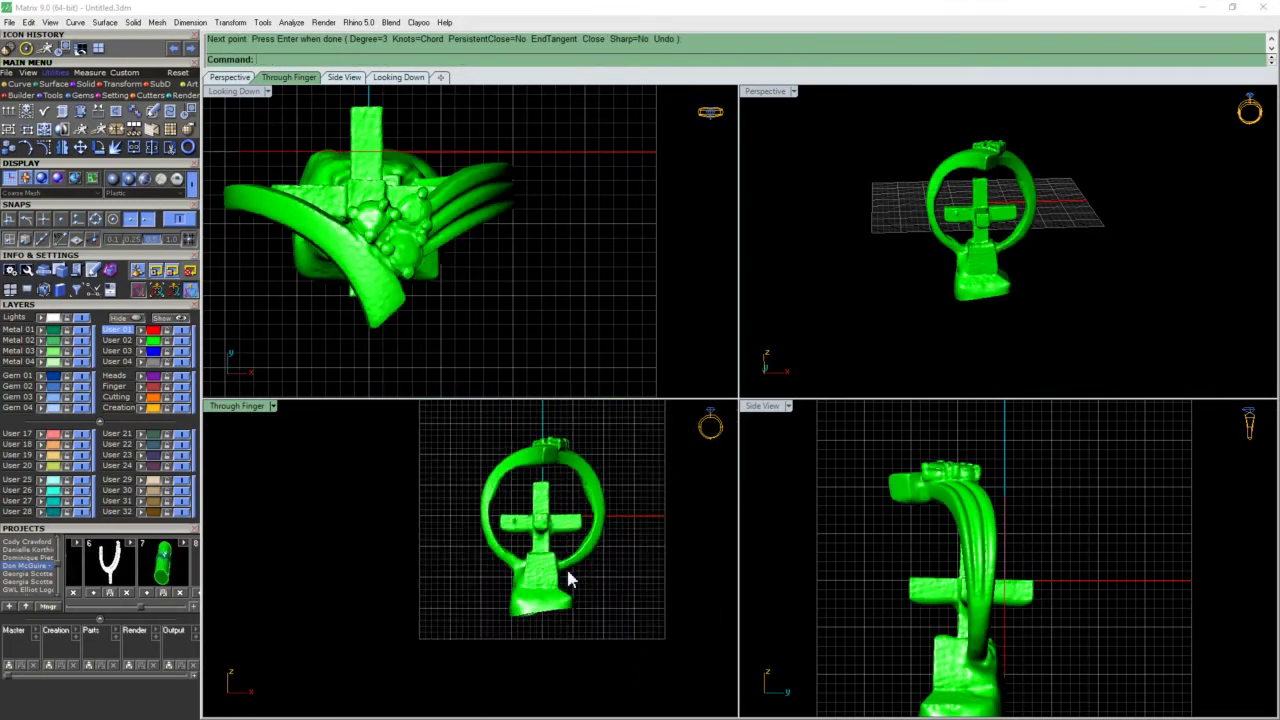
key(F3)
click(517, 566)
click(502, 627)
click(580, 625)
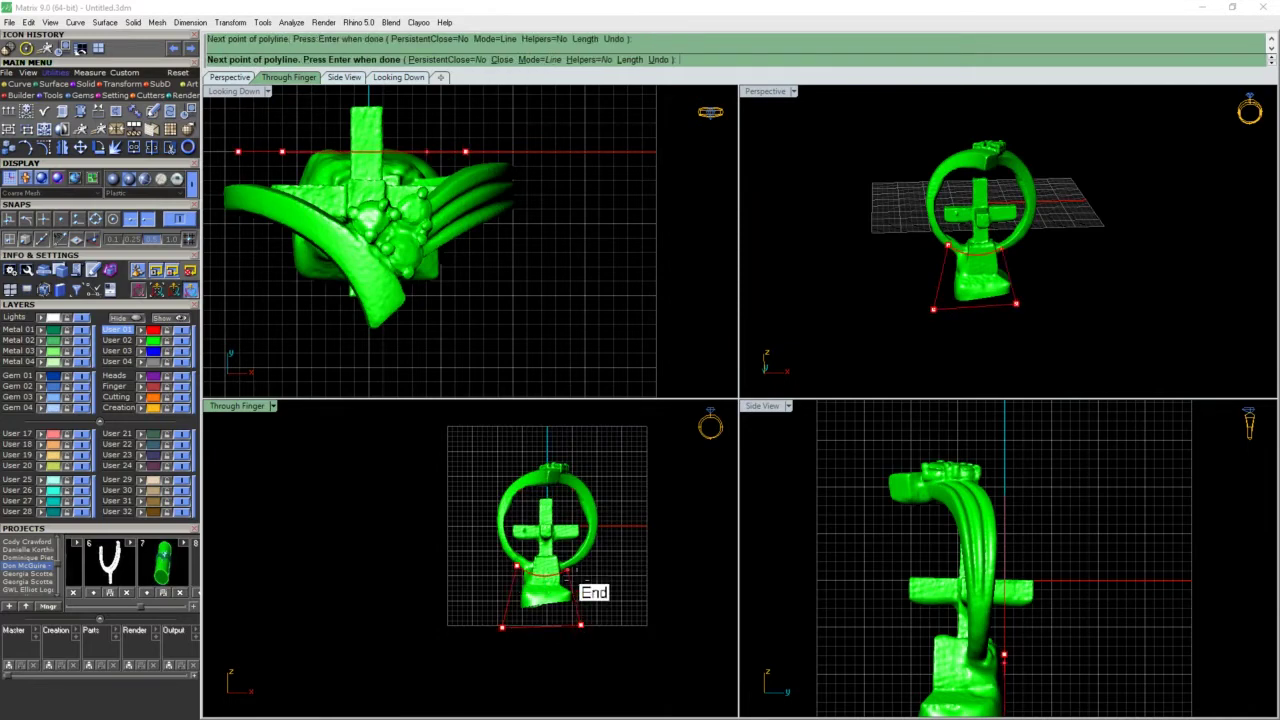
right_click(573, 577)
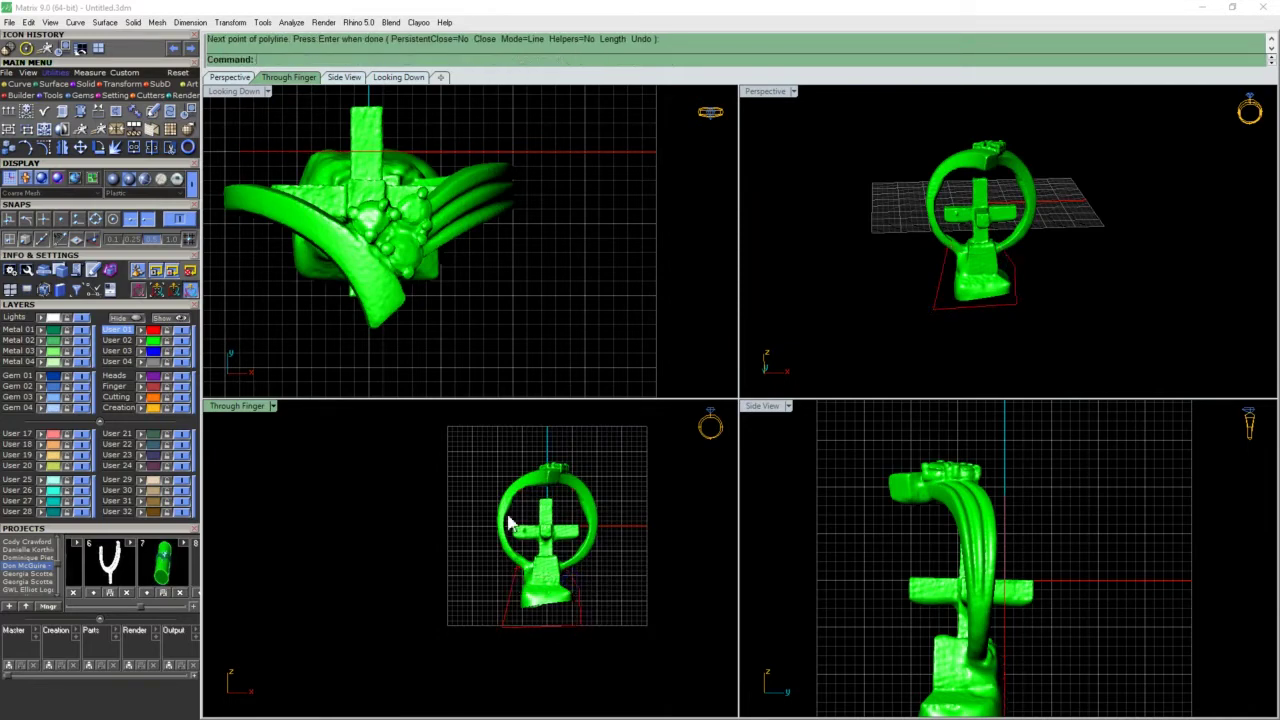
drag(470, 461, 622, 652)
key(ctrl+j)
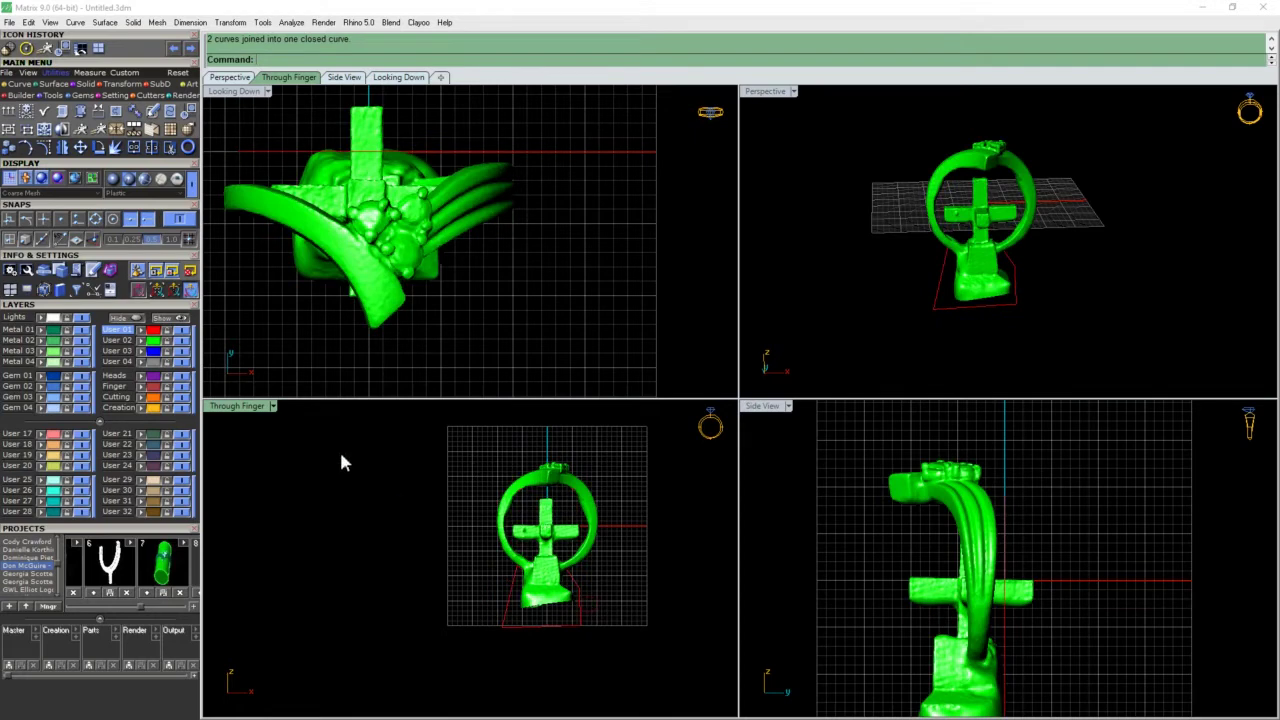
Extrude the guide circle and the closed holder-base outline to both sides into solids running through the scan.
click(143, 329)
scroll(365, 333, down, 10)
key(ctrl+e)
right_drag(424, 323, 443, 273)
click(440, 325)
right_drag(890, 285, 1012, 292)
scroll(1056, 274, up, 4)
scroll(1020, 204, down, 4)
key(Escape)
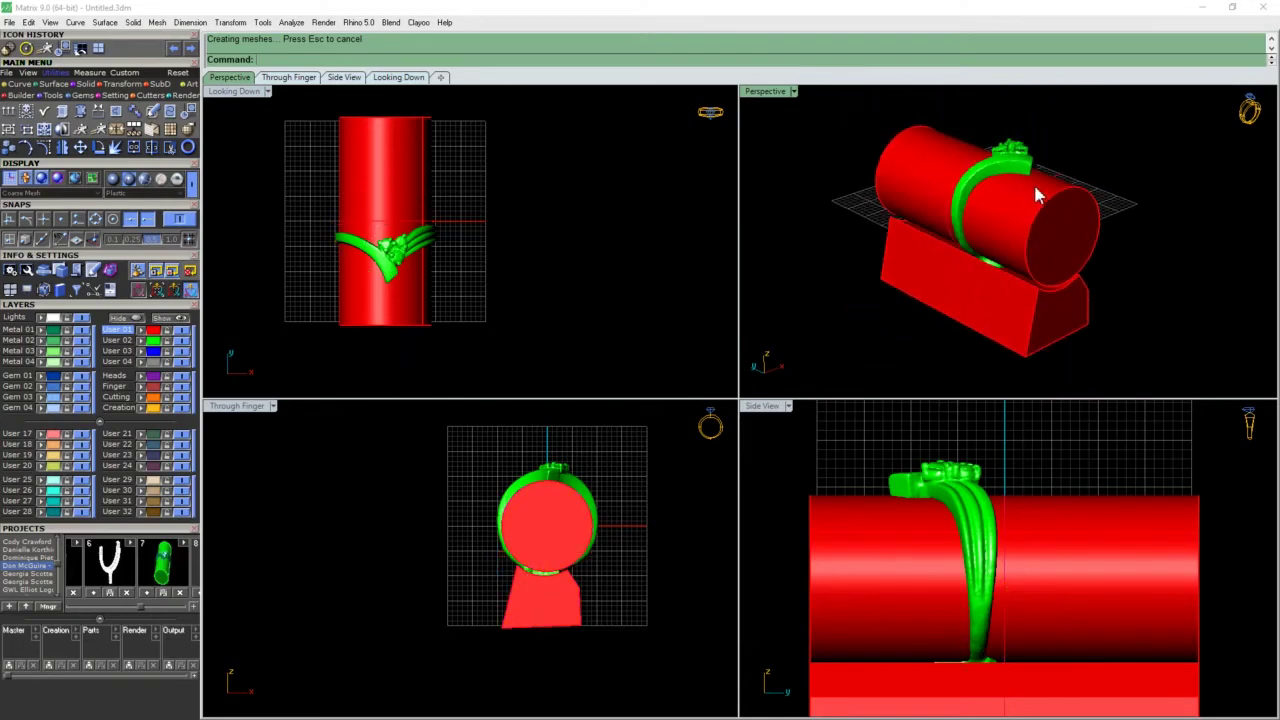
Try to subtract the cylinder and the holder-base block from the ring scan mesh with Mesh Boolean Difference.
click(1030, 158)
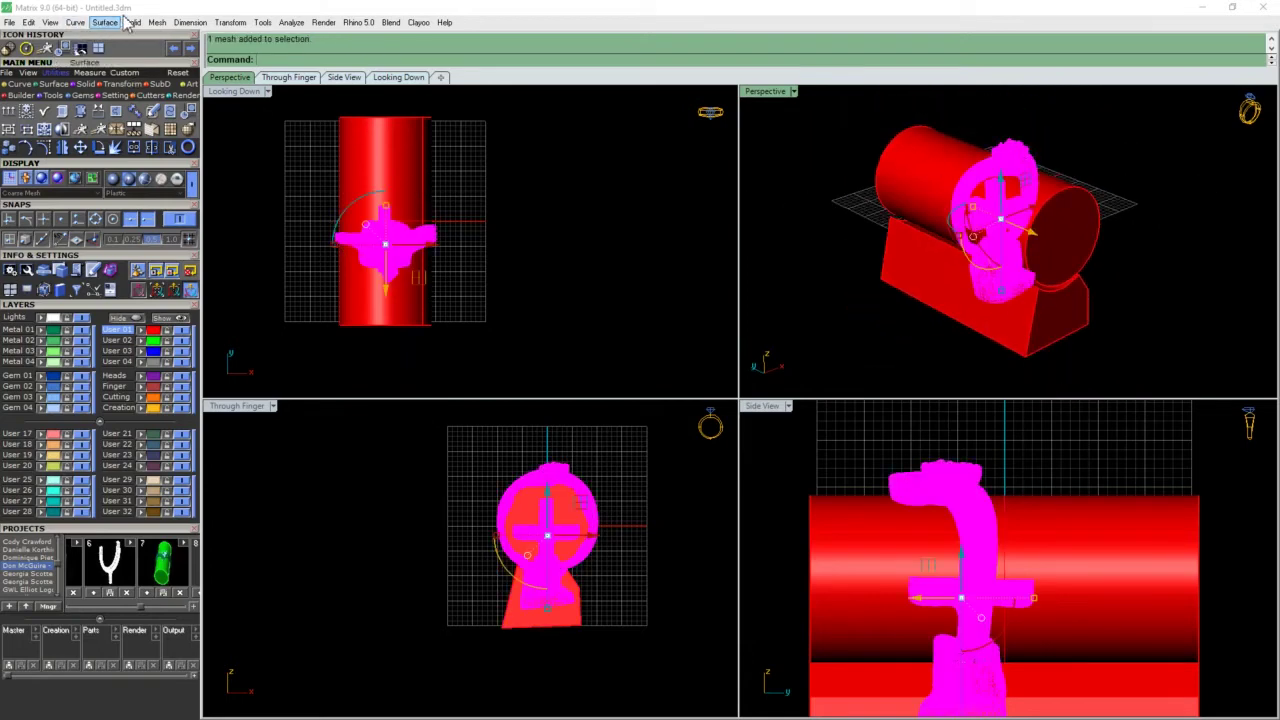
click(157, 22)
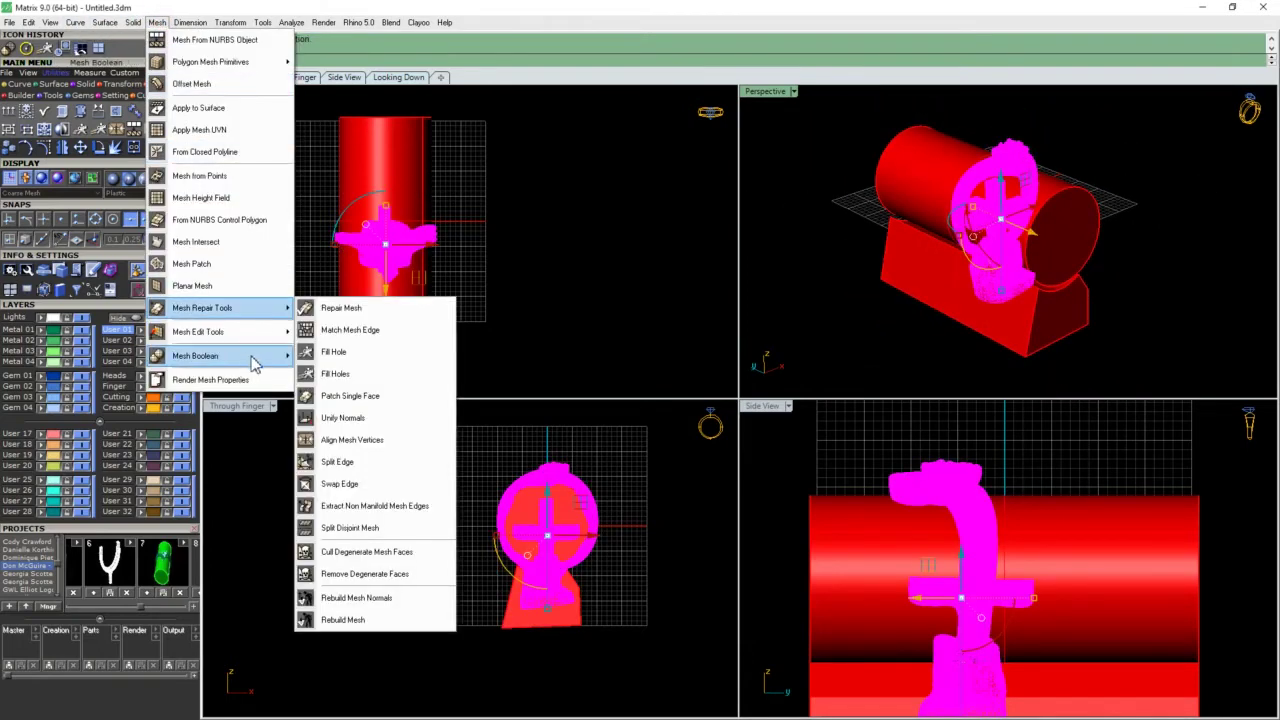
mouse_move(255, 365)
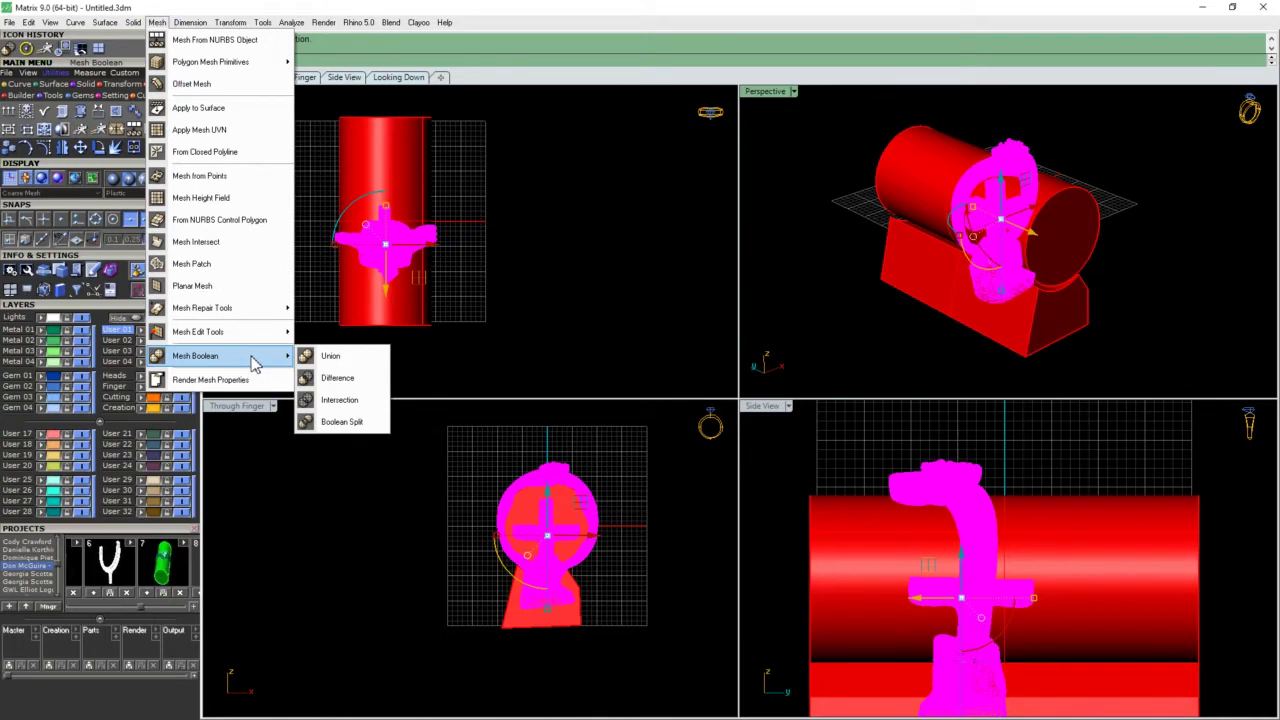
click(335, 380)
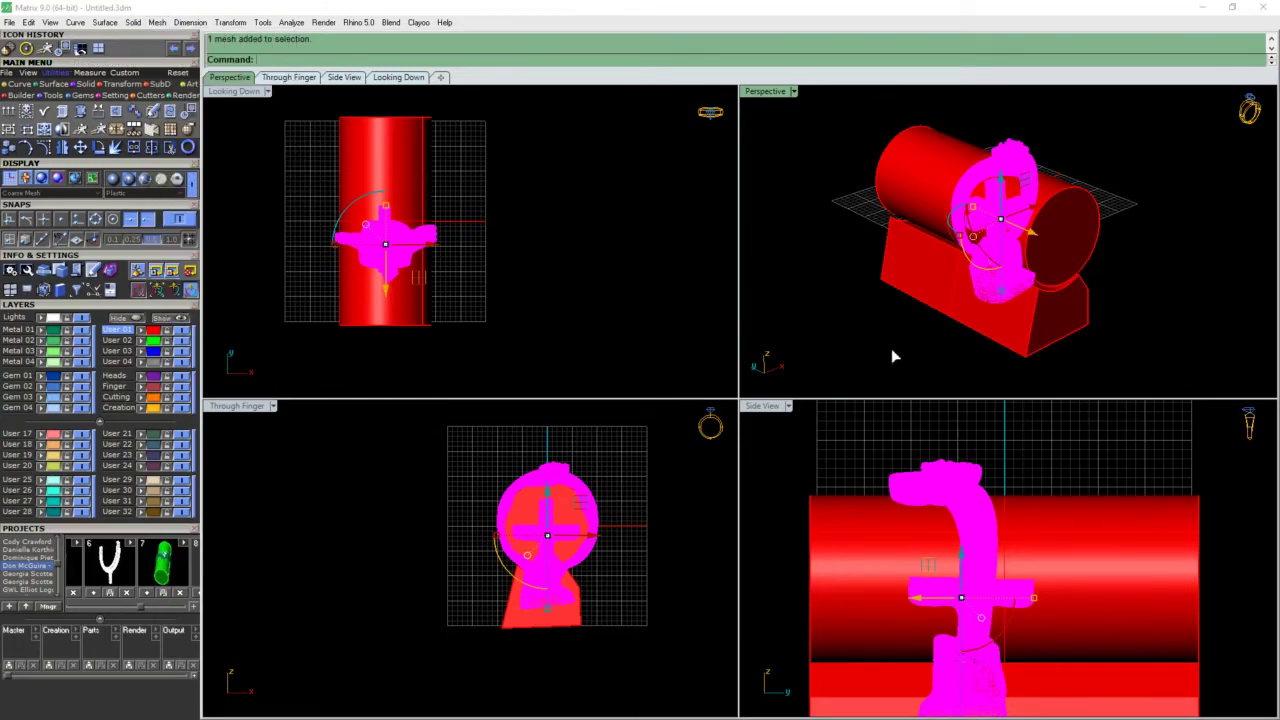
click(1062, 215)
click(1052, 314)
key(Return)
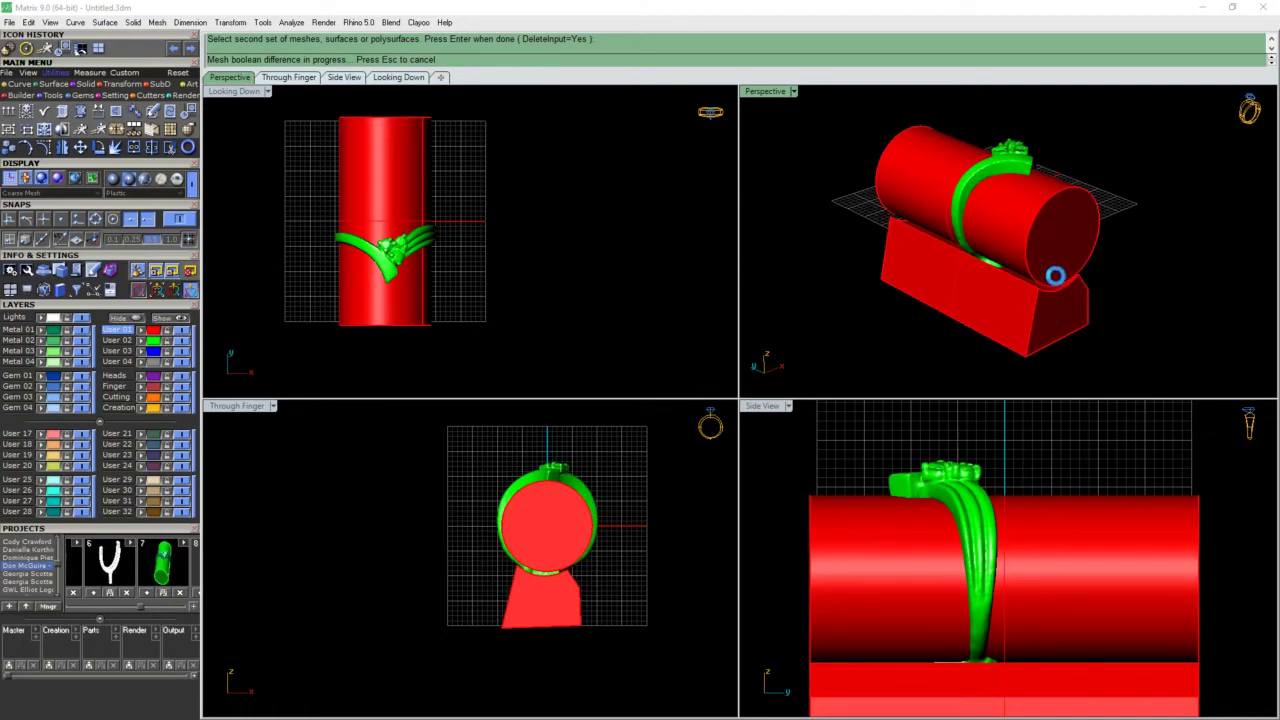
Inspect the cut inside the ring opening and undo the mesh boolean difference.
scroll(993, 231, up, 7)
mouse_move(989, 231)
right_down()
mouse_move(920, 194)
mouse_move(988, 208)
mouse_move(976, 248)
right_up()
scroll(925, 196, down, 7)
scroll(976, 248, up, 6)
mouse_move(1025, 168)
shift+right_down()
mouse_move(1002, 214)
mouse_move(917, 187)
mouse_move(1042, 136)
mouse_move(1008, 153)
shift+right_up()
key(ctrl+z)
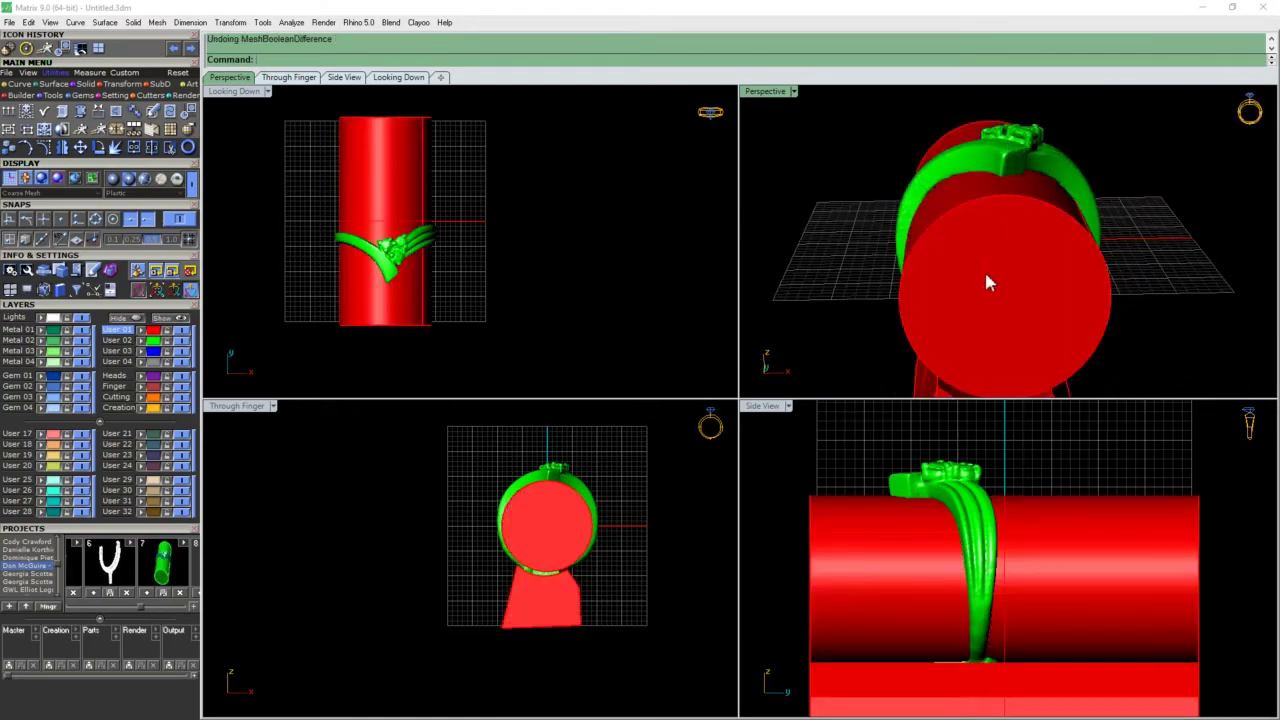
Scale the cylinder down slightly in 2D from a point on its upper-right edge and nudge it to fit inside the ring opening.
click(987, 283)
scroll(566, 510, up, 7)
key(F4)
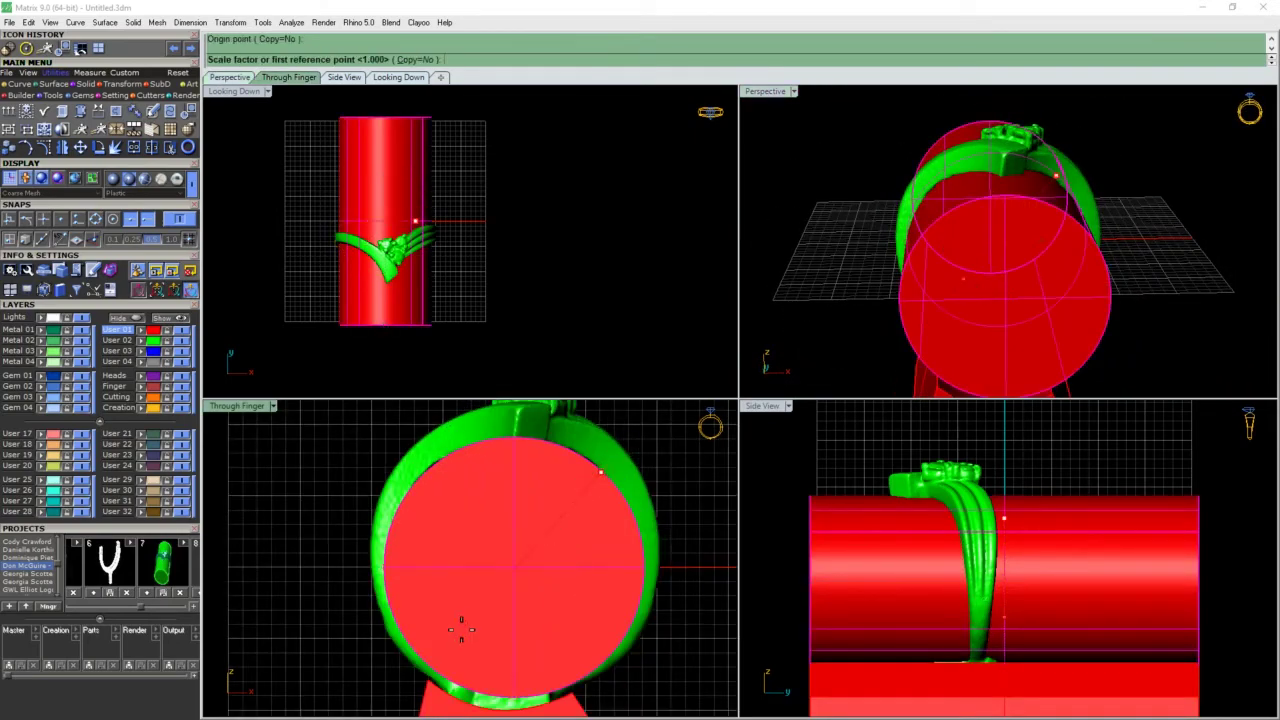
click(461, 628)
click(476, 630)
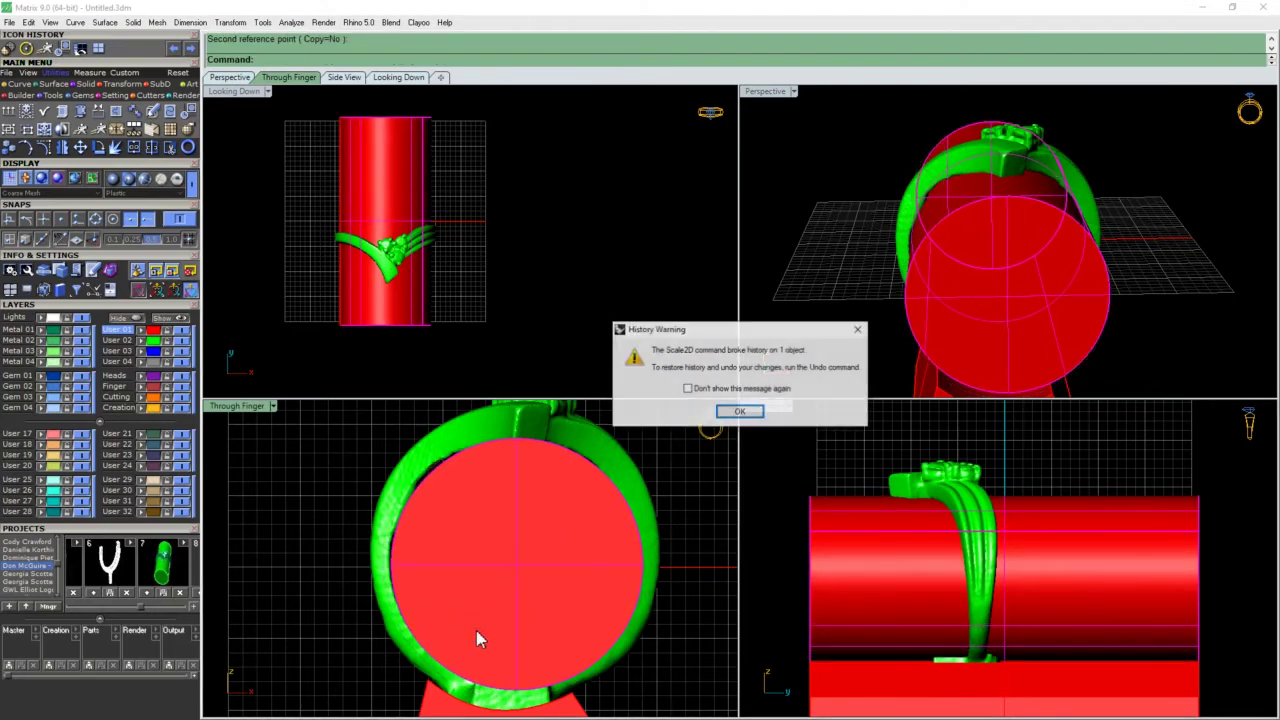
click(738, 412)
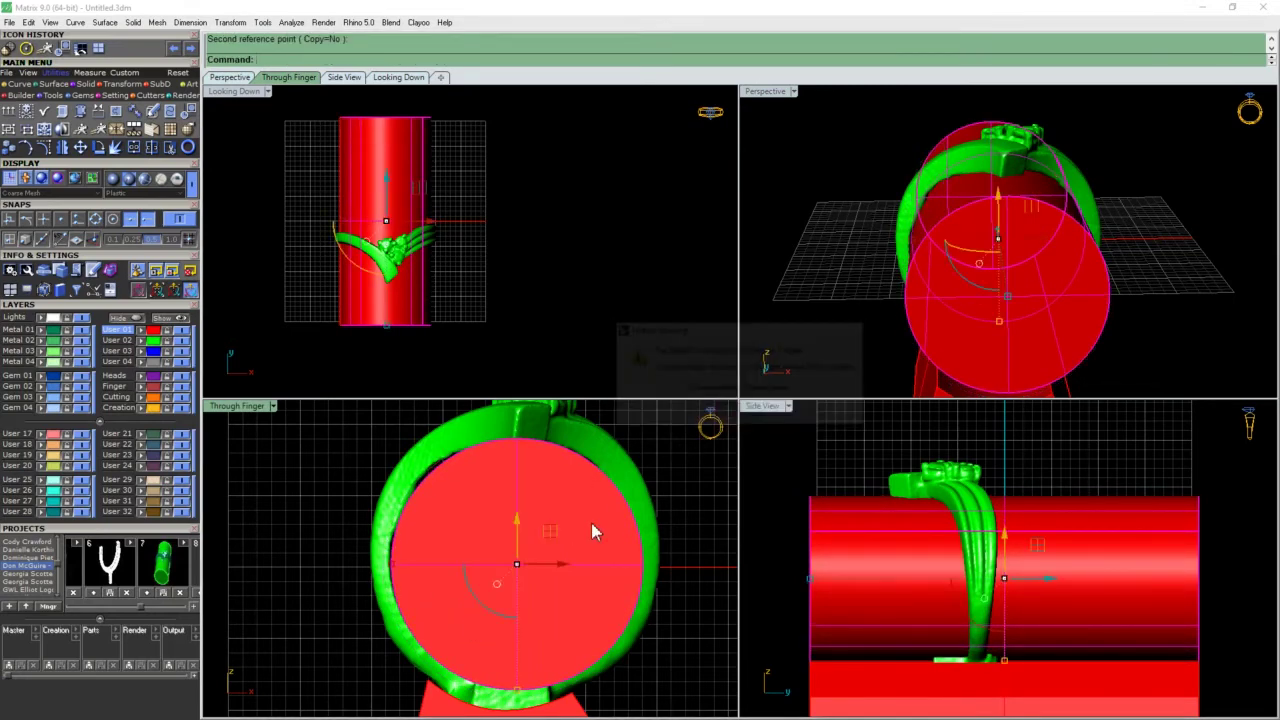
scroll(591, 523, up, 3)
drag(583, 537, 583, 532)
scroll(583, 532, down, 9)
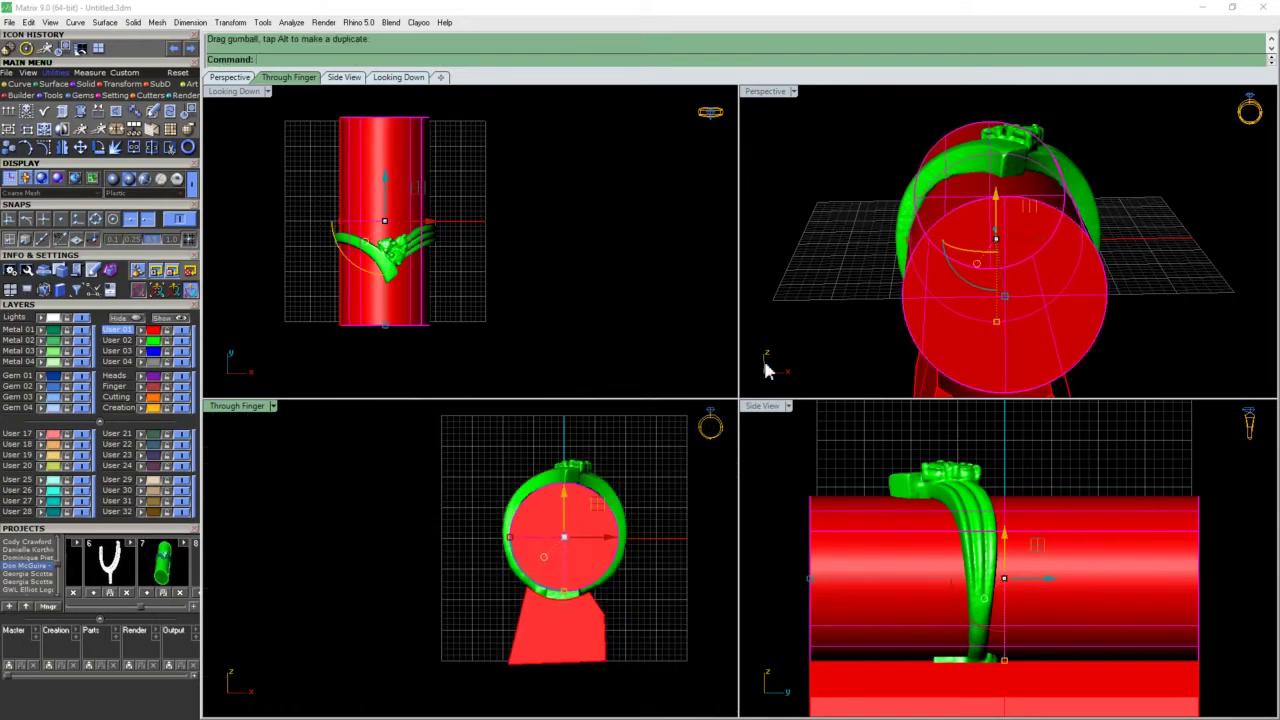
Subtract the resized cylinder and the holder-base block from the ring scan with Mesh Boolean Difference and check the cut.
key(Escape)
scroll(931, 215, down, 5)
right_drag(931, 202, 973, 255)
click(968, 182)
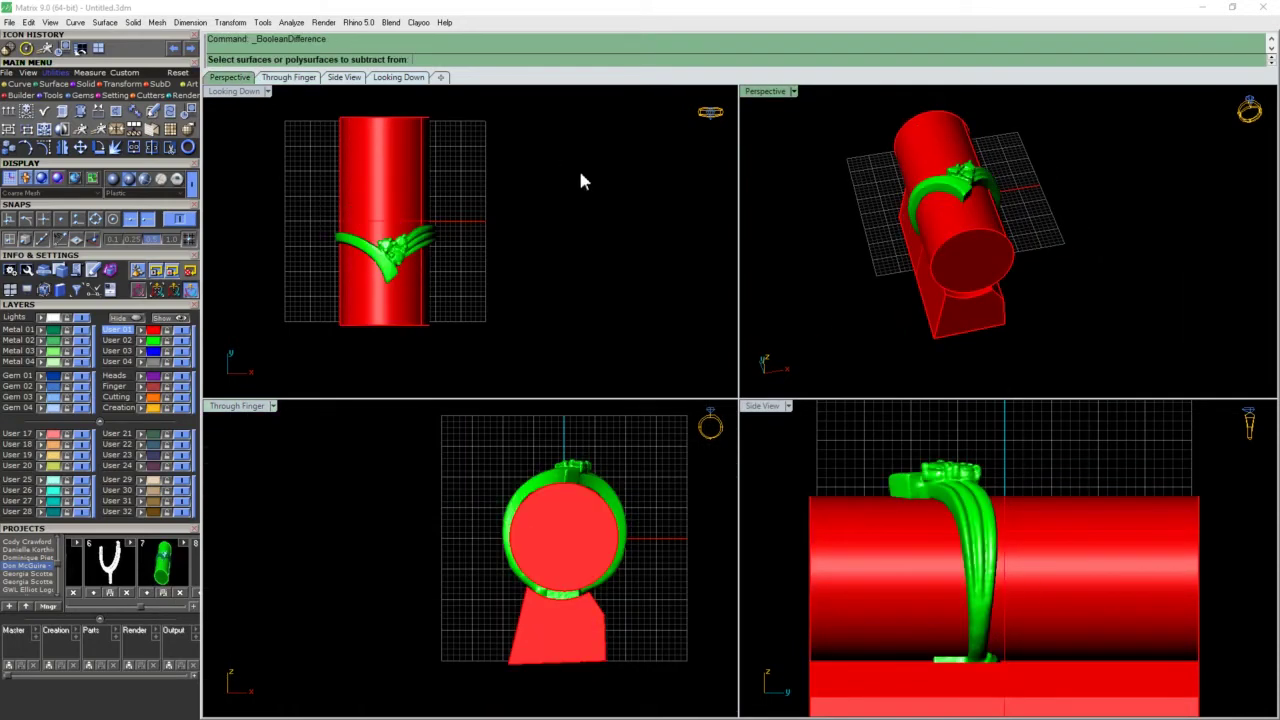
click(966, 177)
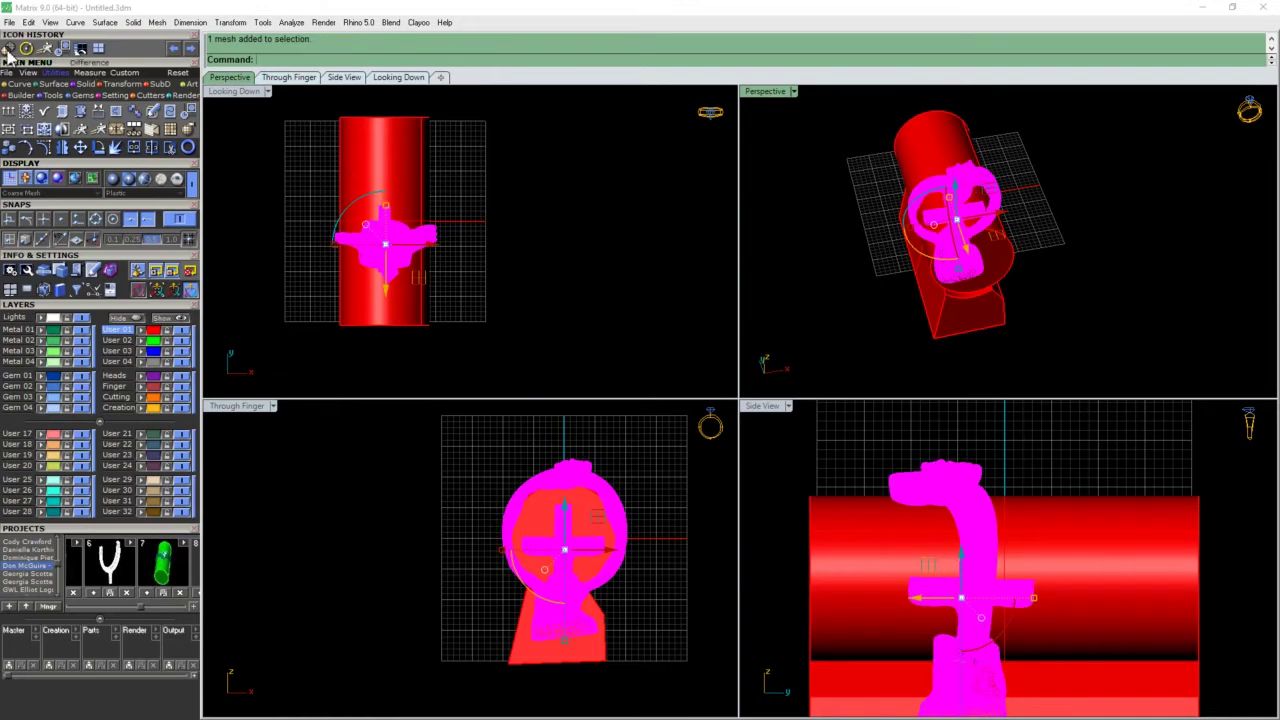
click(946, 163)
click(946, 305)
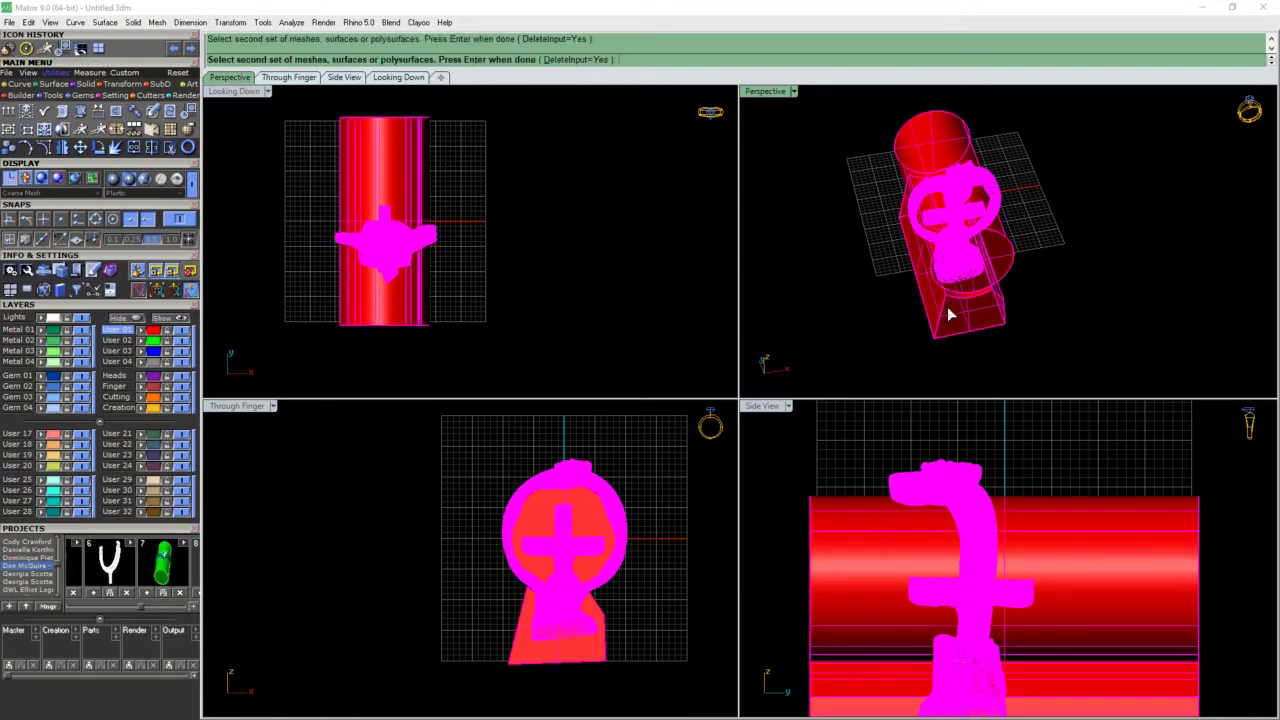
key(Return)
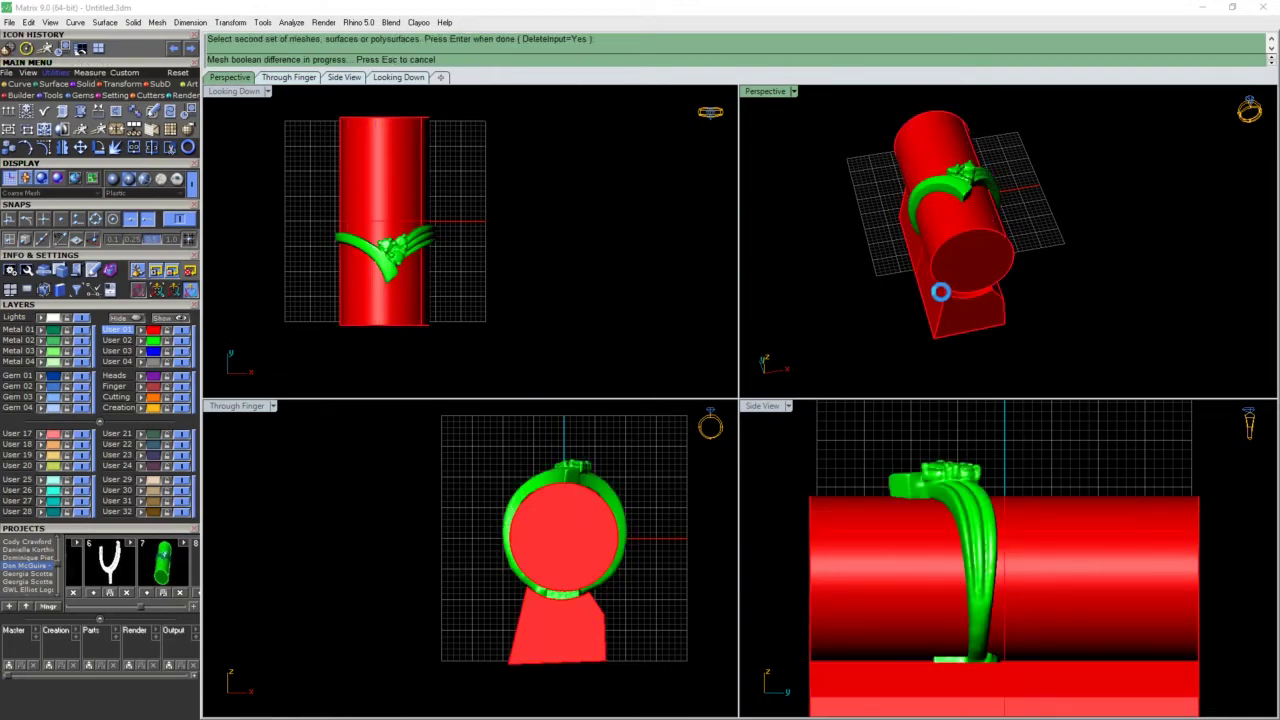
right_drag(957, 264, 1002, 216)
scroll(972, 274, up, 6)
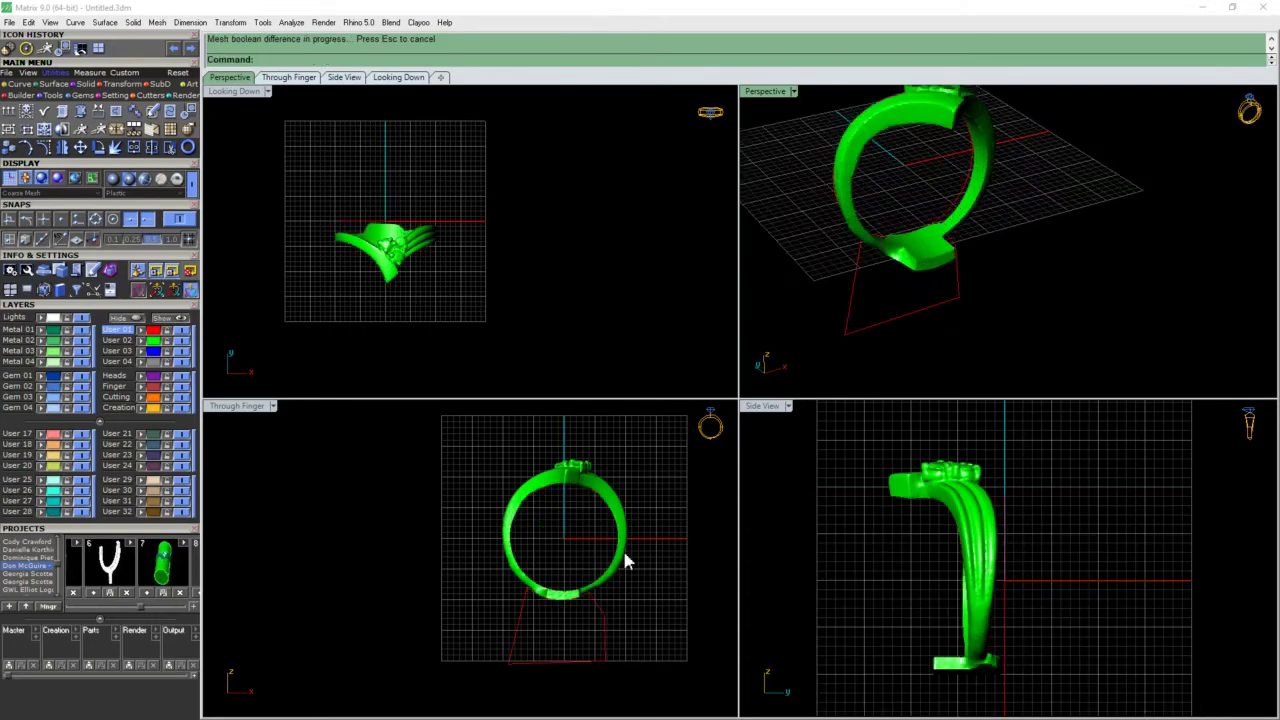
Delete the closed holder-base outline curve below the ring.
scroll(596, 577, up, 8)
scroll(486, 602, down, 4)
click(568, 670)
key(Delete)
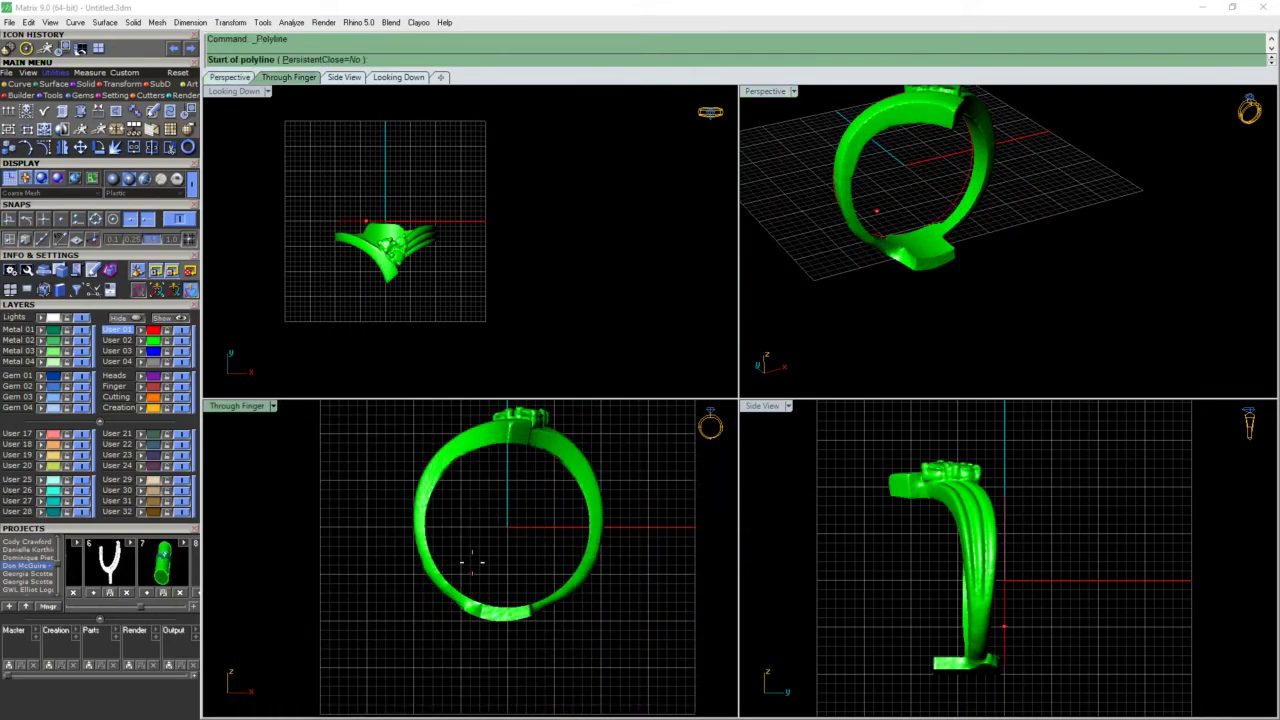
Draw a slanted line across the lower shank in the Through Finger view and mirror it about the vertical centerline.
click(472, 562)
click(442, 630)
key(Return)
click(443, 630)
text(m0)
key(Return)
click(517, 656)
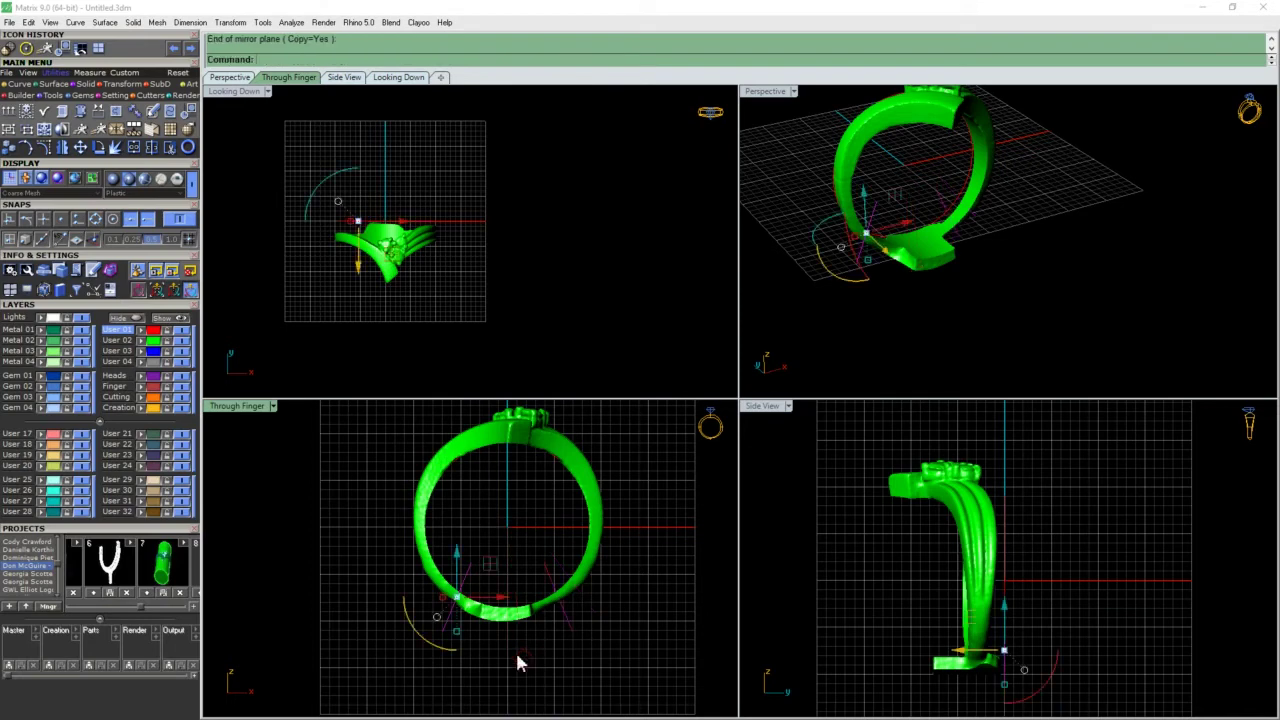
Draw two horizontal lines connecting the upper ends and the lower ends of the slanted lines.
key(p)
click(471, 562)
click(545, 563)
key(Return)
key(Return)
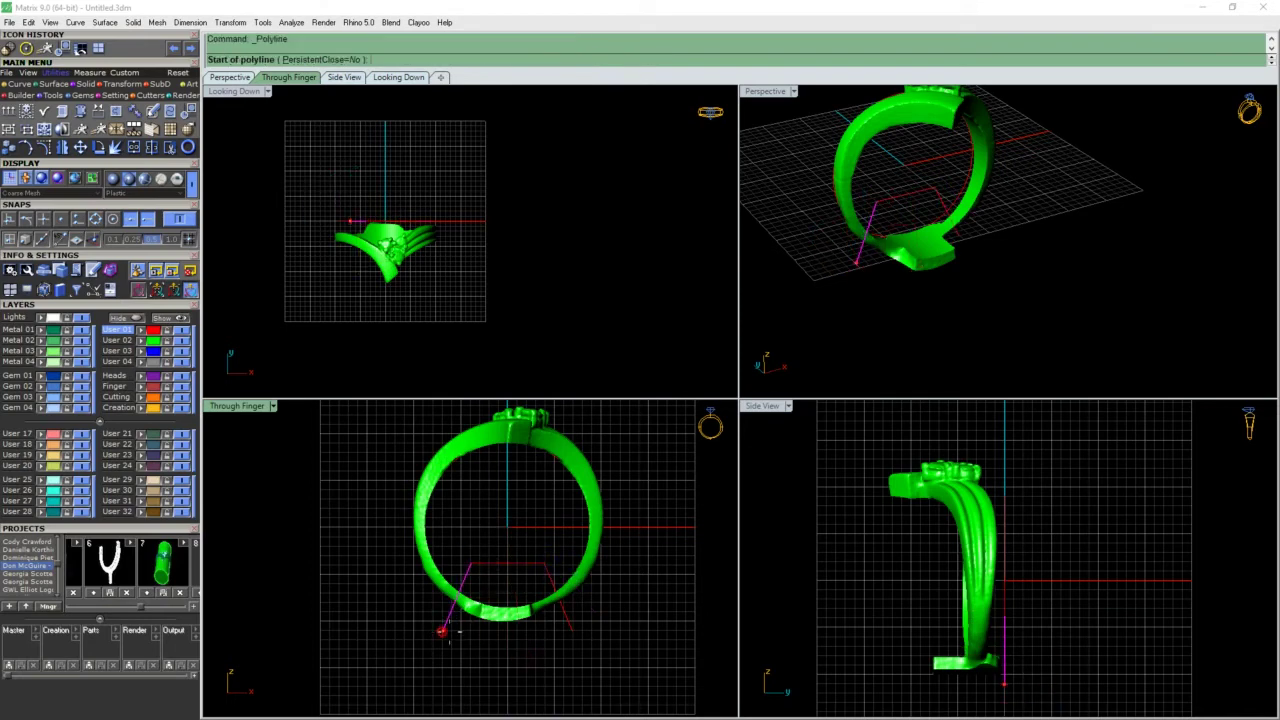
click(443, 631)
click(572, 630)
key(Return)
Join the four lines into a closed trapezoid and extrude it to both sides through the bottom of the ring.
drag(349, 537, 591, 671)
key(ctrl+j)
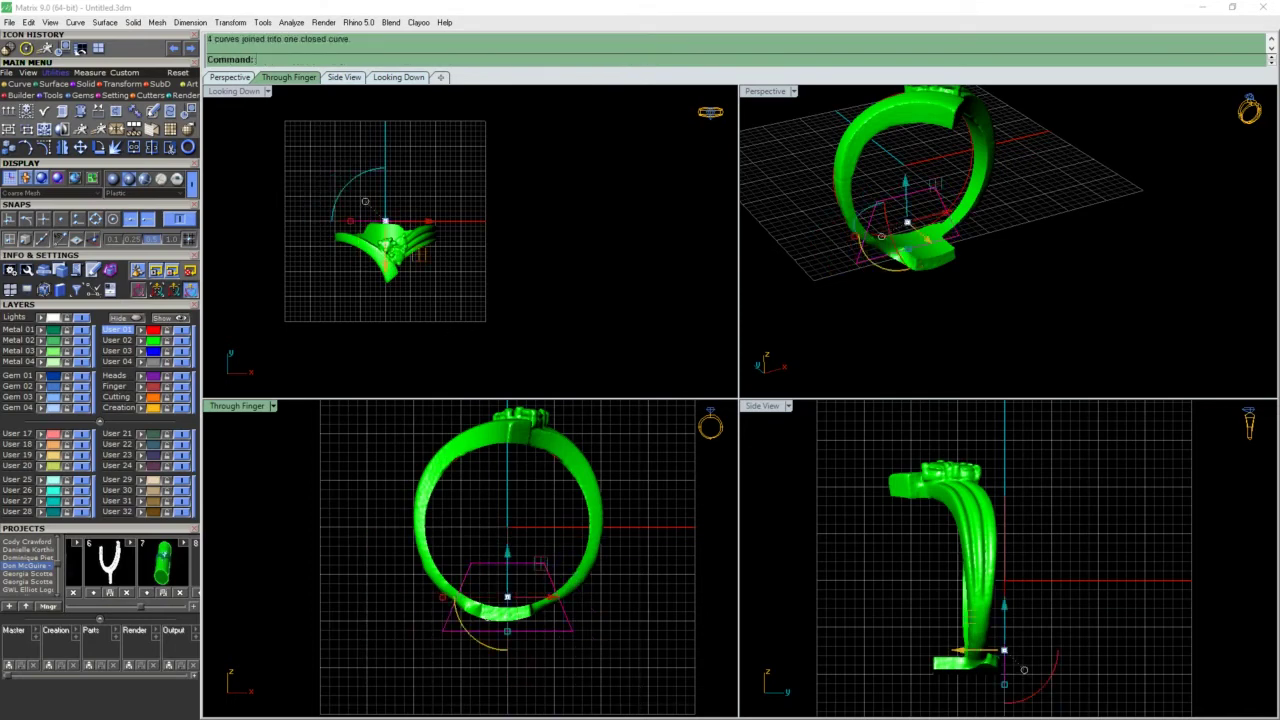
key(e)
click(675, 336)
Subtract the trapezoid block from the ring mesh with Mesh Boolean Difference and delete the trapezoid curve.
click(893, 122)
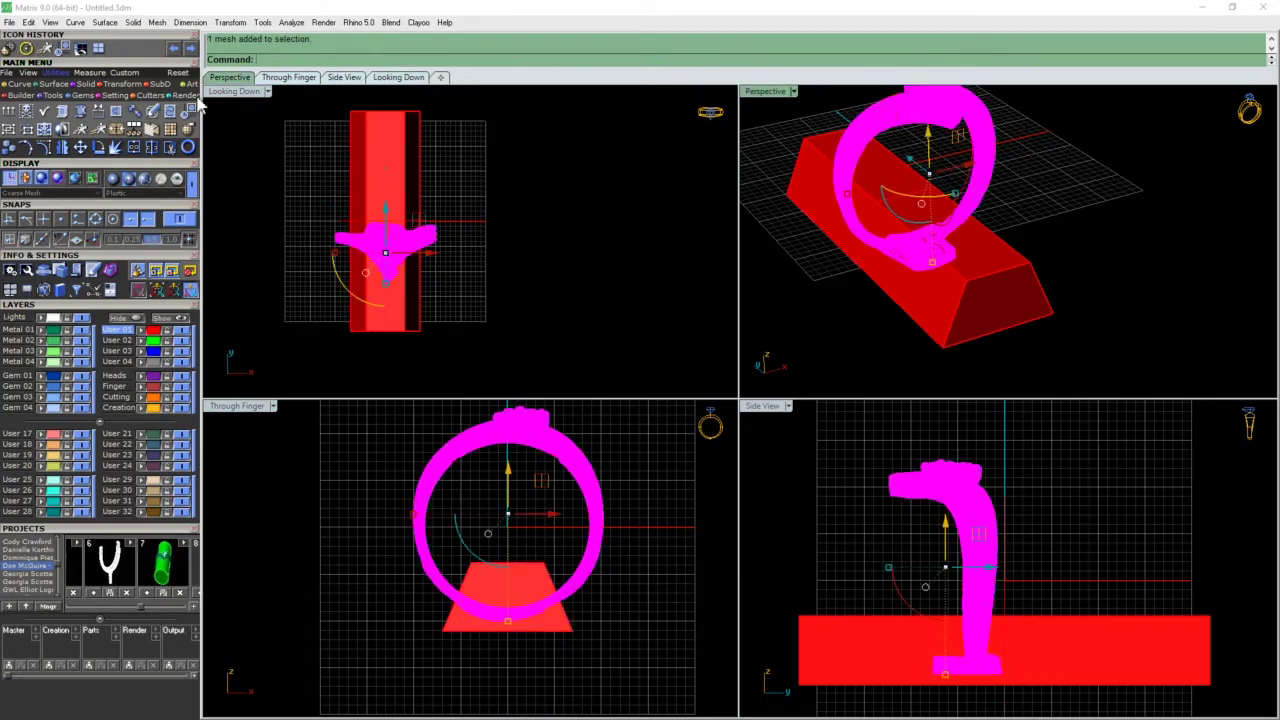
click(9, 50)
click(941, 270)
key(Return)
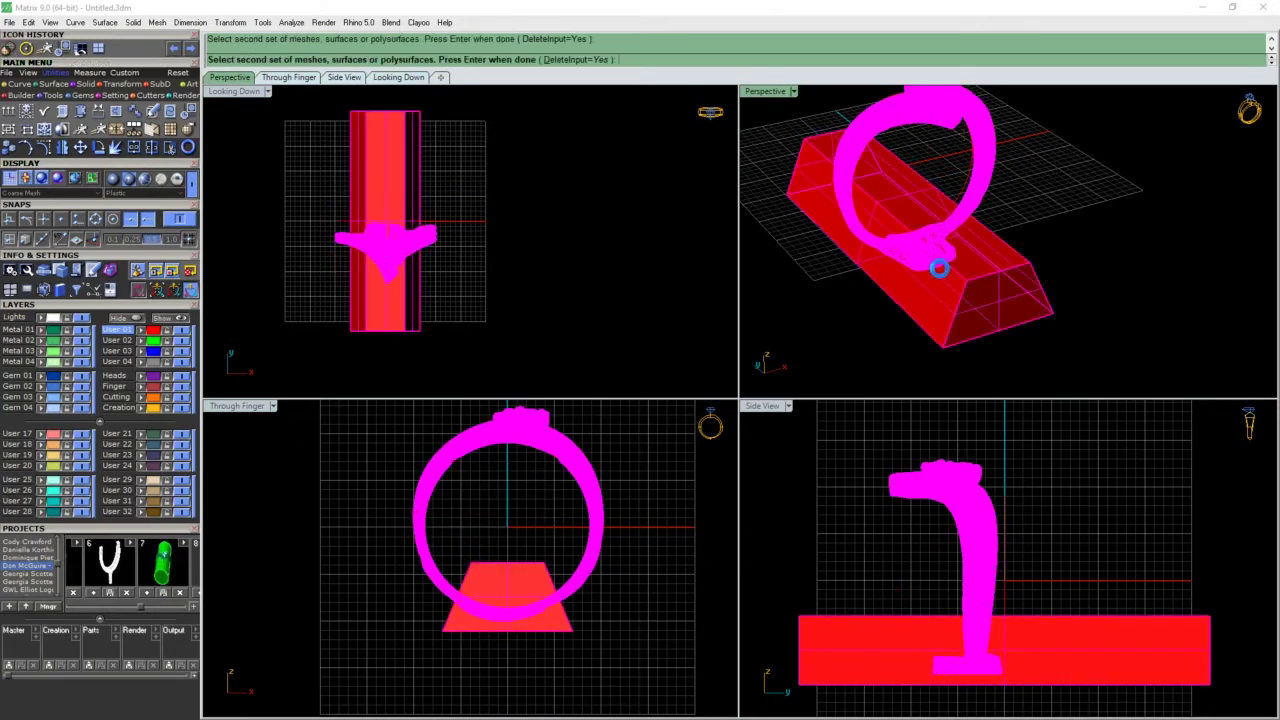
click(909, 214)
key(Delete)
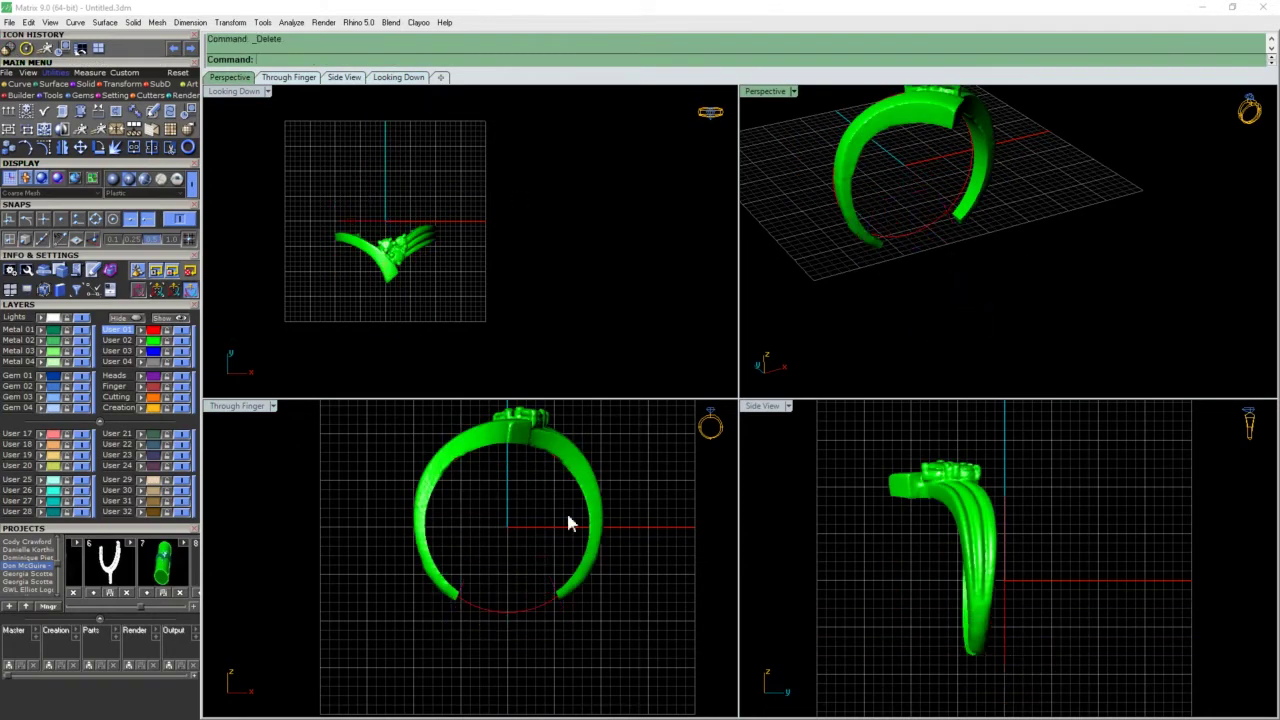
Rotate the ring mesh slightly clockwise about its right shank end in the Looking Down view to straighten it.
scroll(972, 648, up, 3)
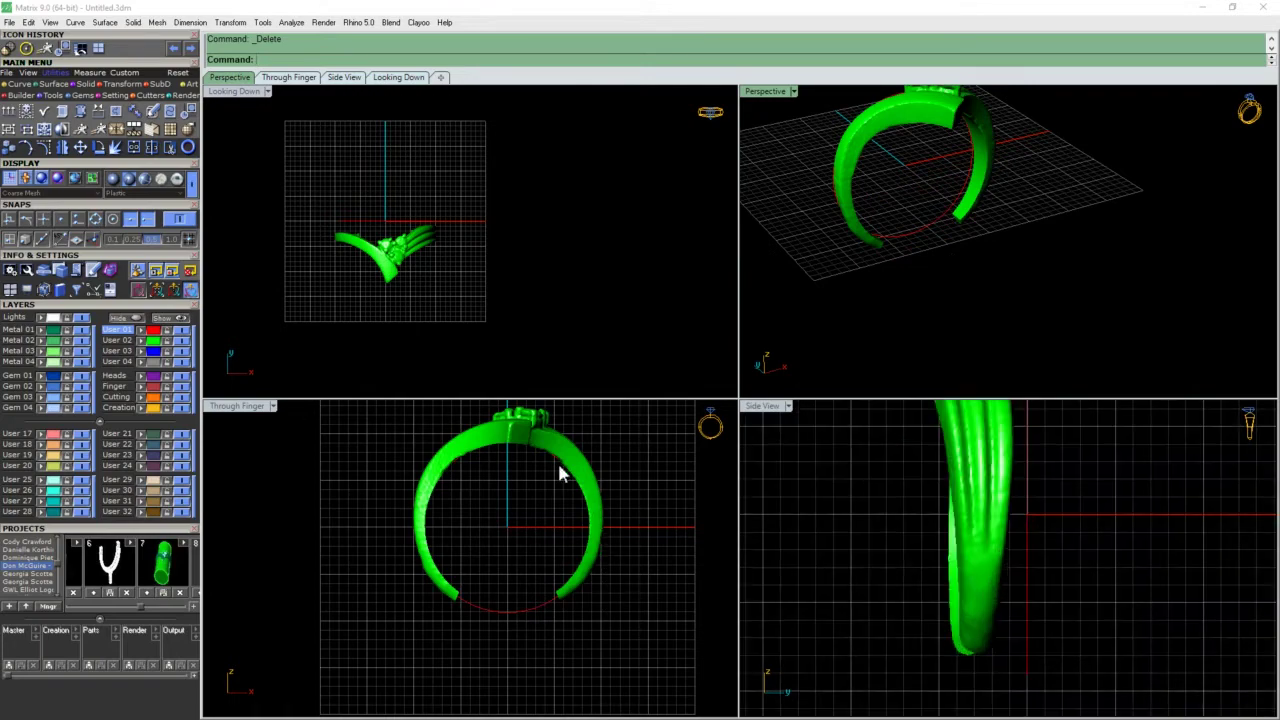
scroll(415, 267, up, 6)
click(398, 243)
key(ctrl+r)
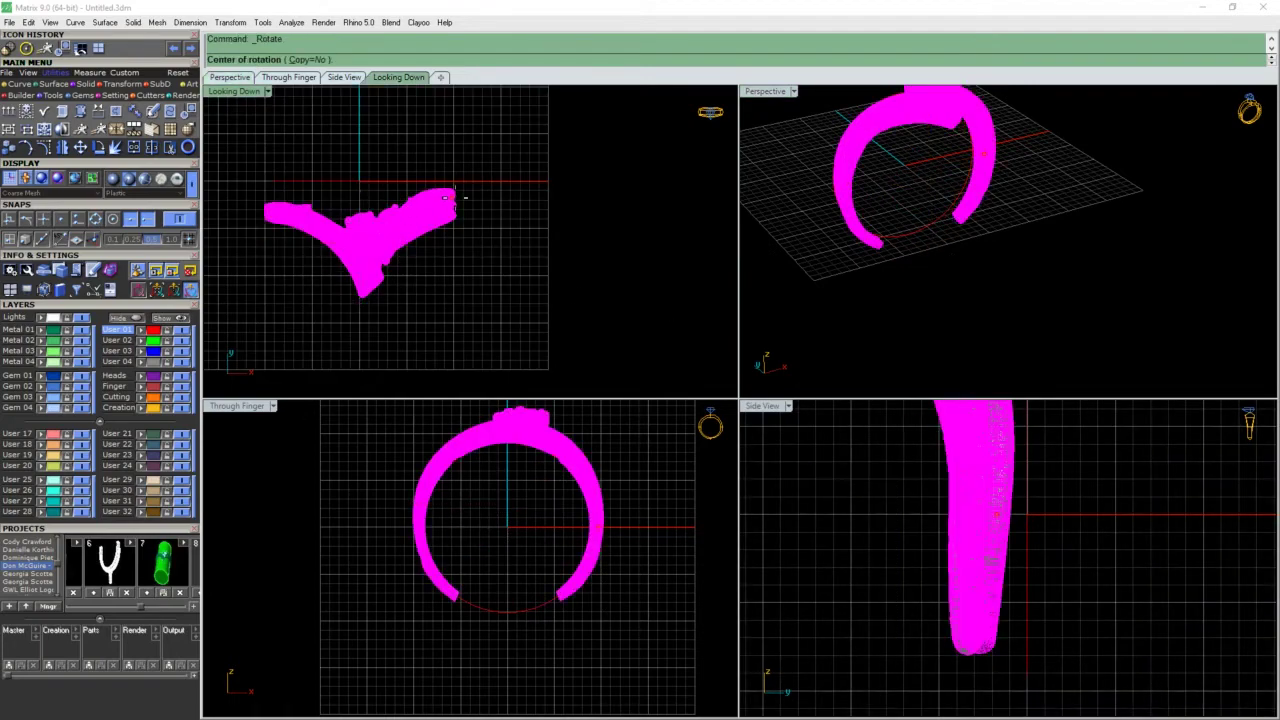
click(451, 203)
click(243, 269)
click(249, 256)
click(251, 252)
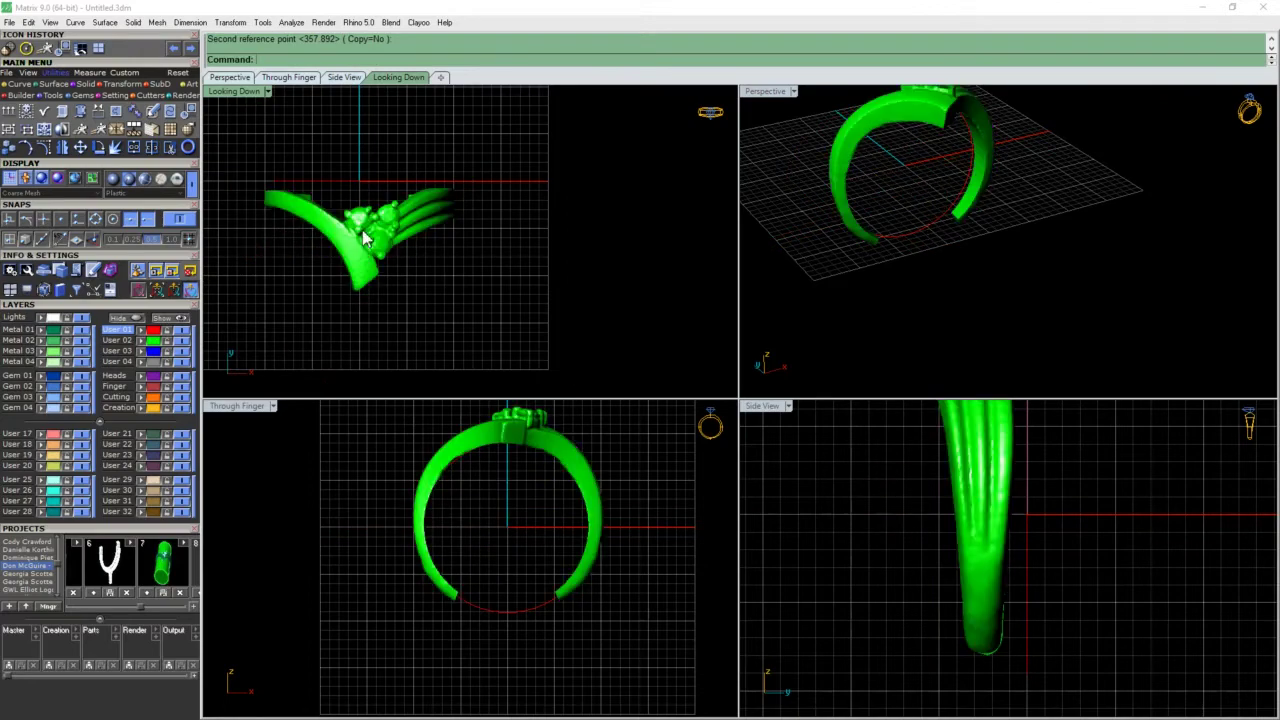
Move the ring mesh upward in the Looking Down view to line the shank up with the horizontal axis.
scroll(360, 239, up, 4)
drag(359, 238, 358, 207)
right_drag(352, 230, 471, 248)
key(Escape)
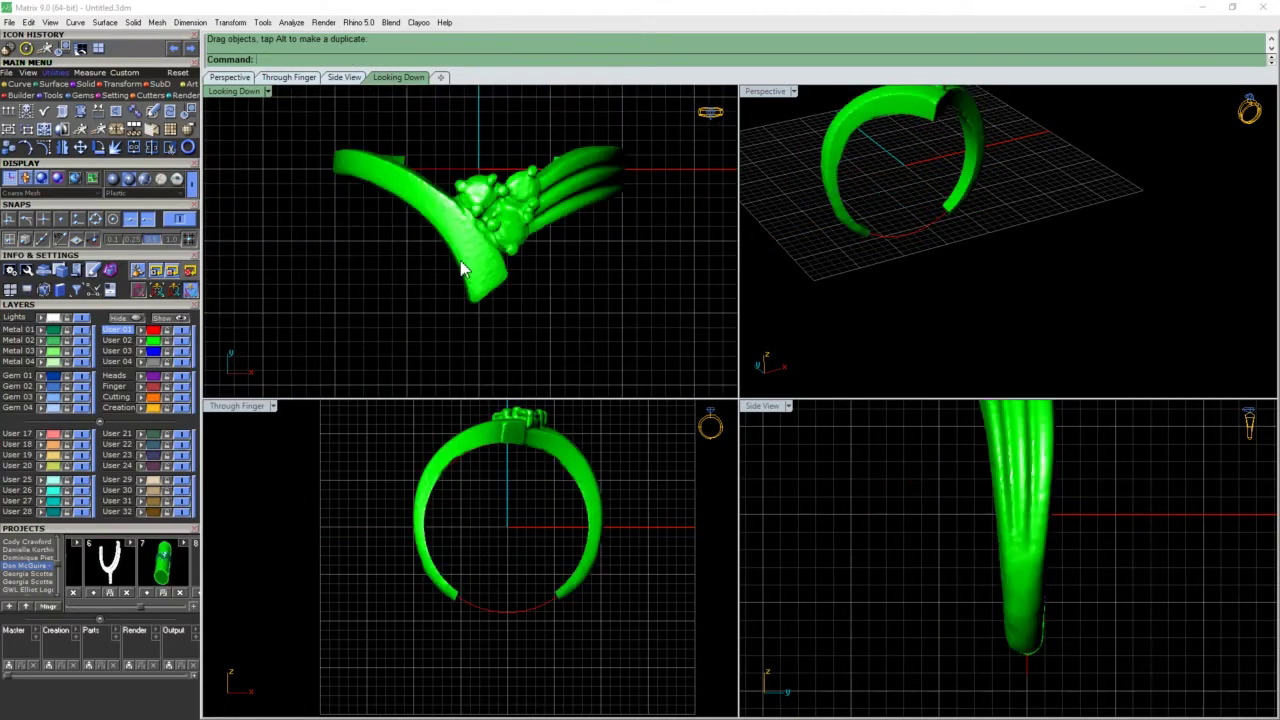
Draw a four-point interpolated curve along the wide band's outer edge from its tip to the shank in Looking Down.
key(ctrl+i)
click(470, 300)
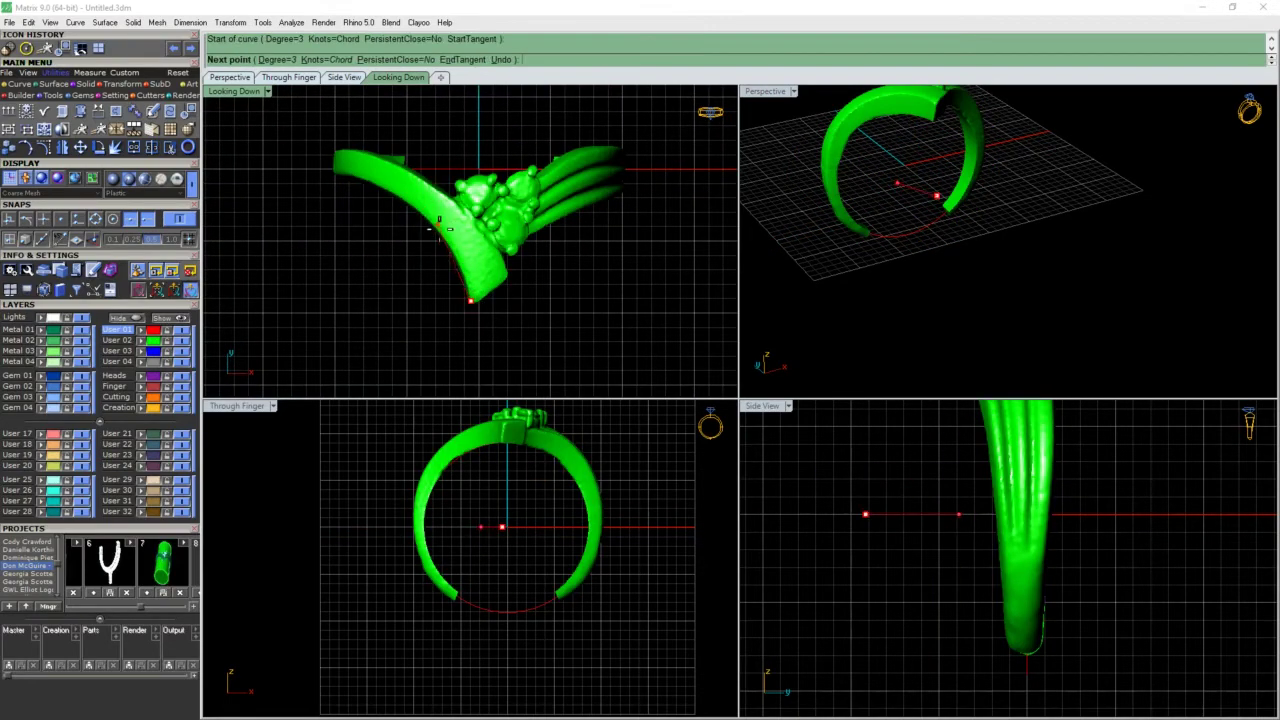
click(438, 229)
click(382, 186)
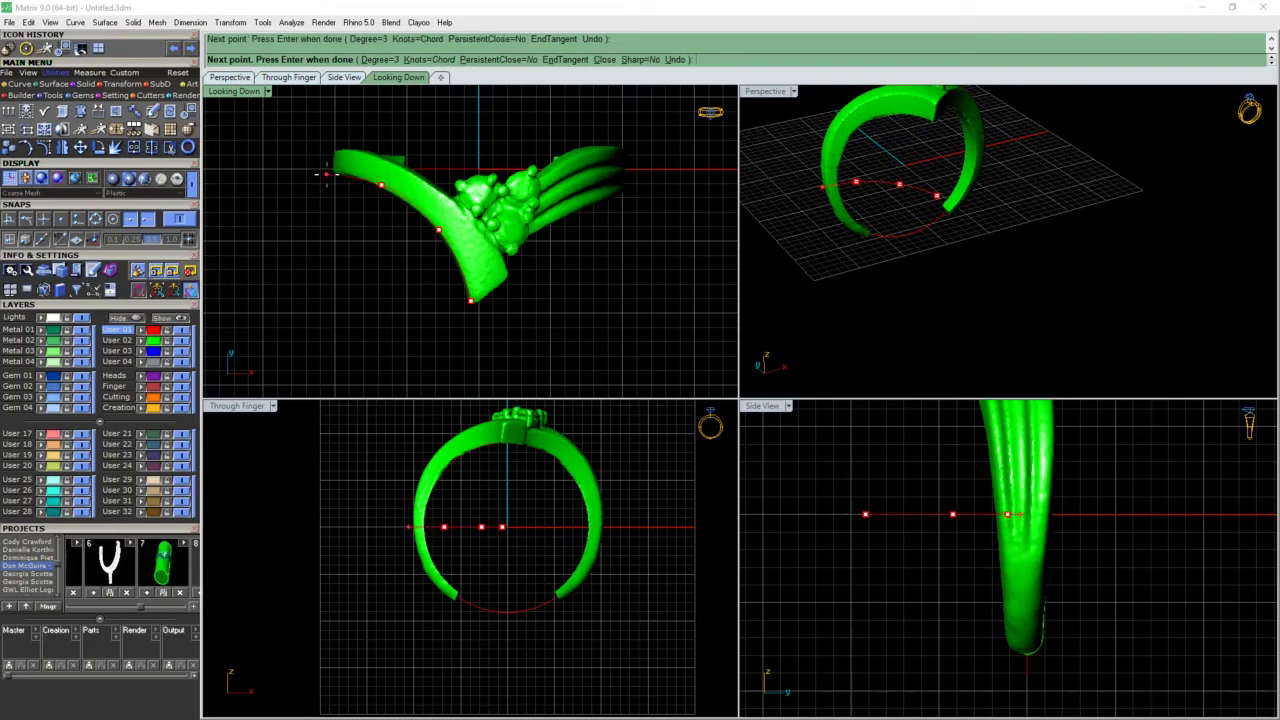
click(321, 171)
right_click(321, 171)
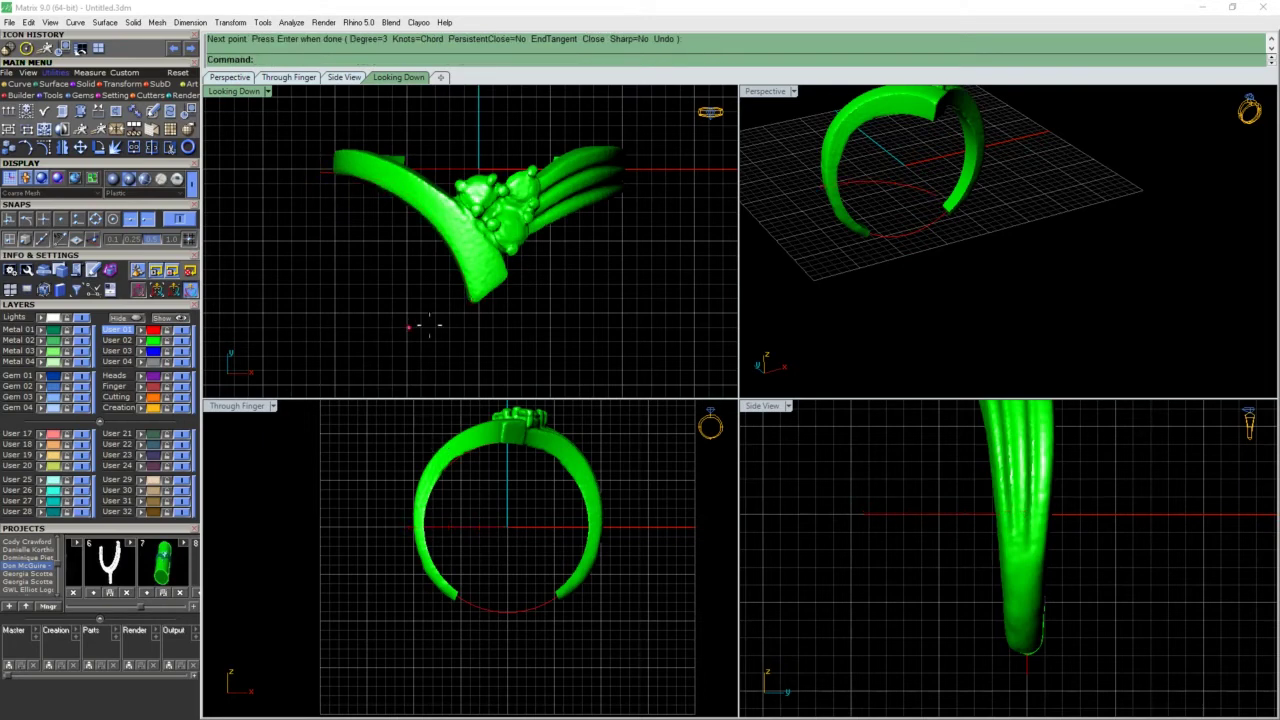
key(Escape)
Offset the band-edge curve outward, away from the ring.
click(322, 174)
key(o)
click(353, 226)
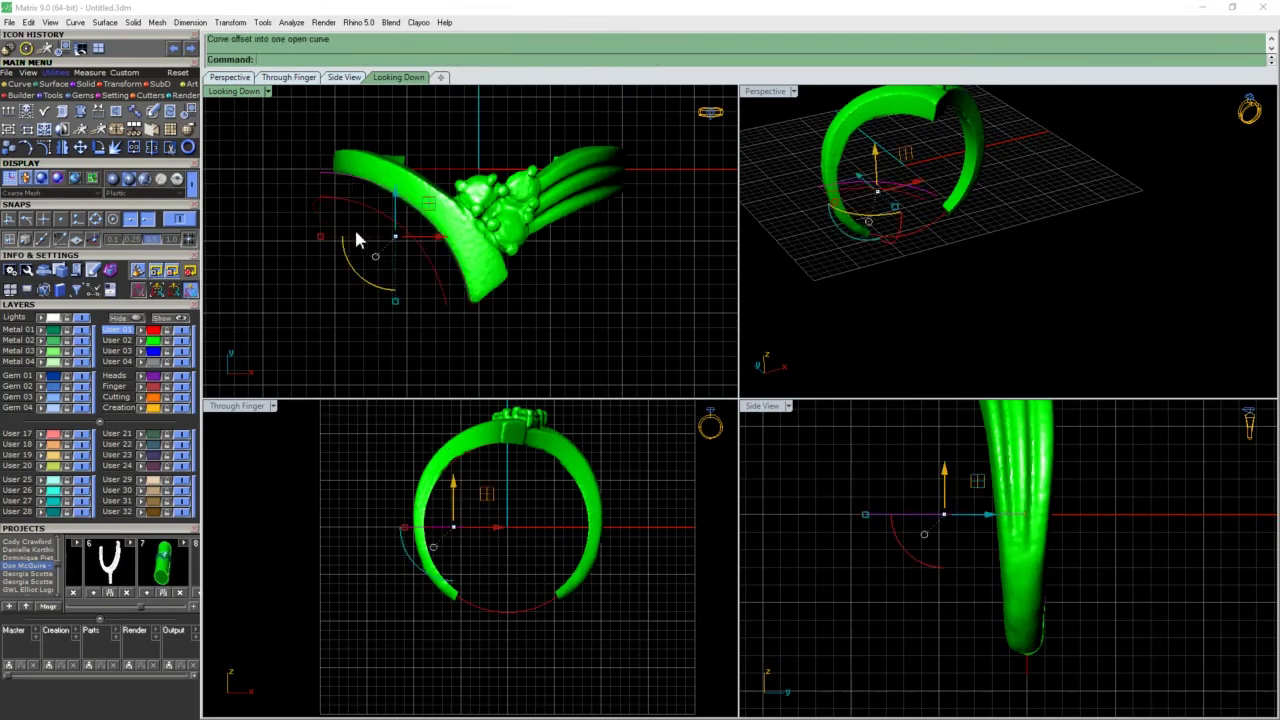
key(Escape)
Connect both ends of the edge curve and its offset with short lines and join everything into one closed curve.
key(p)
click(446, 304)
scroll(466, 301, up, 5)
click(472, 299)
right_click(471, 301)
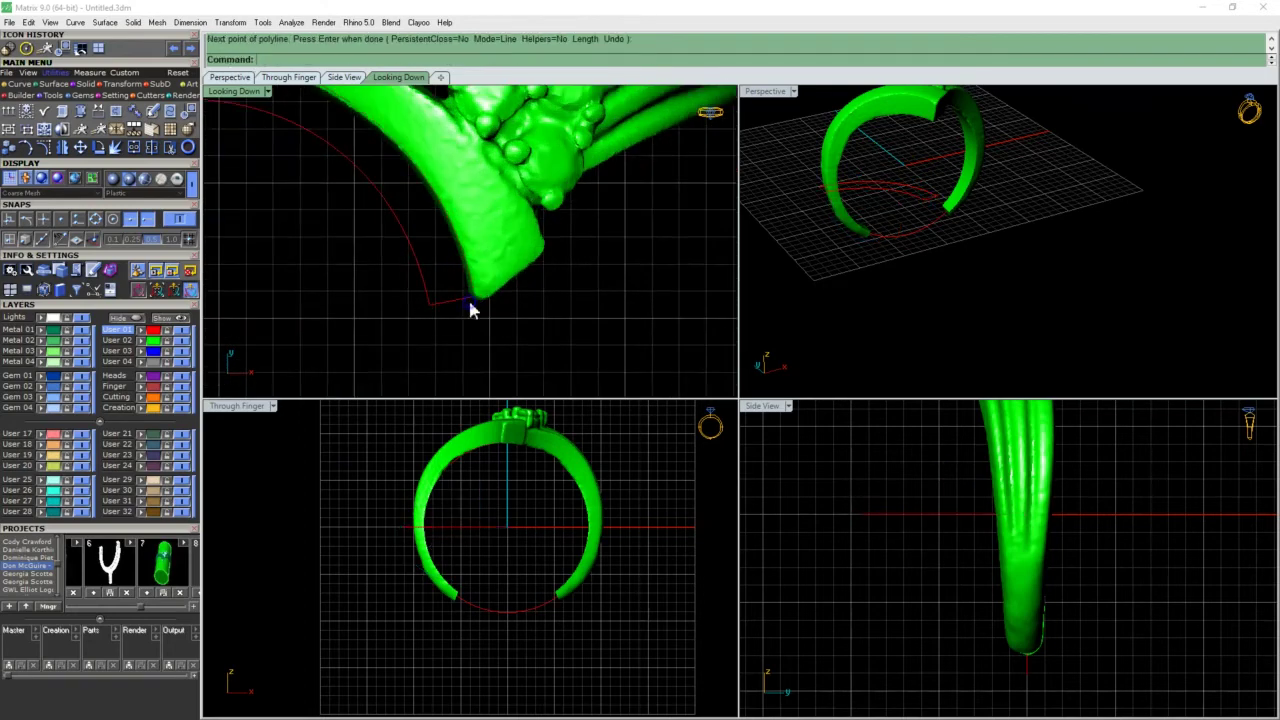
scroll(471, 301, down, 7)
right_click(344, 208)
click(351, 195)
click(351, 213)
right_click(351, 213)
drag(331, 170, 551, 364)
key(ctrl+j)
key(Escape)
On layer User 03, draw an interpolated curve along the ring's inner edge from the top down the wide-band side in Through Finger.
scroll(471, 434, up, 2)
key(i)
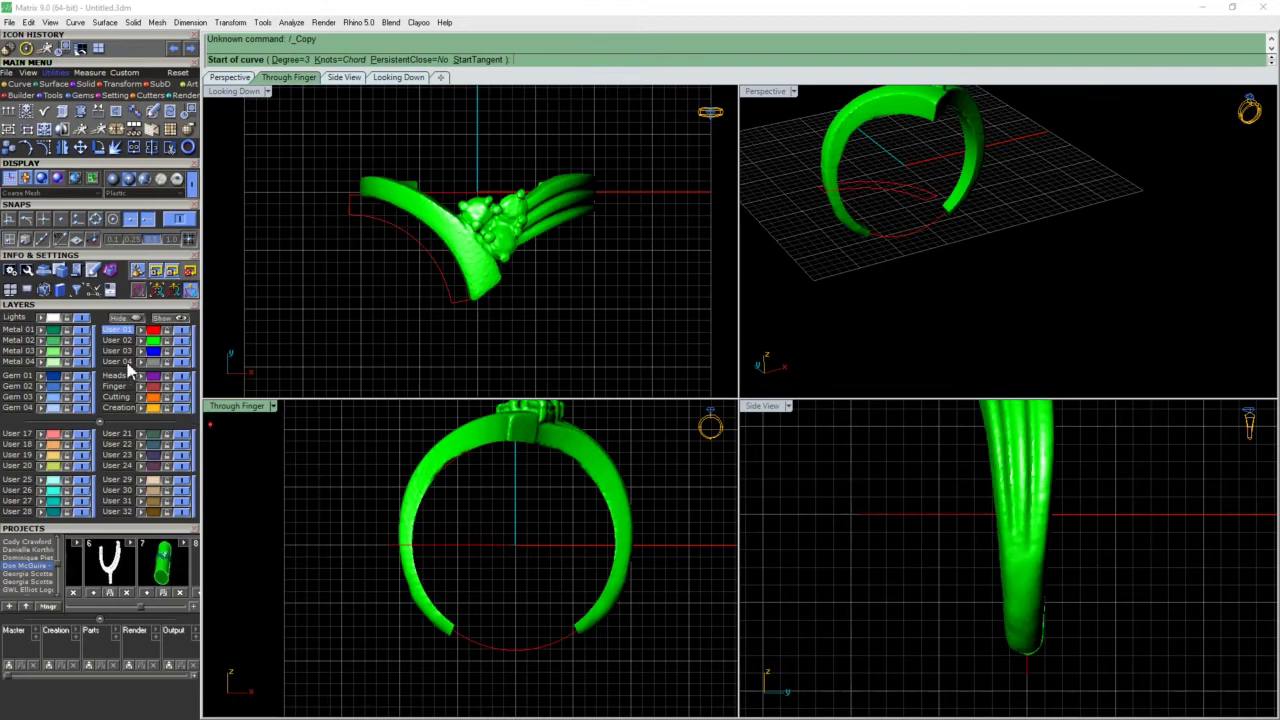
scroll(505, 438, up, 2)
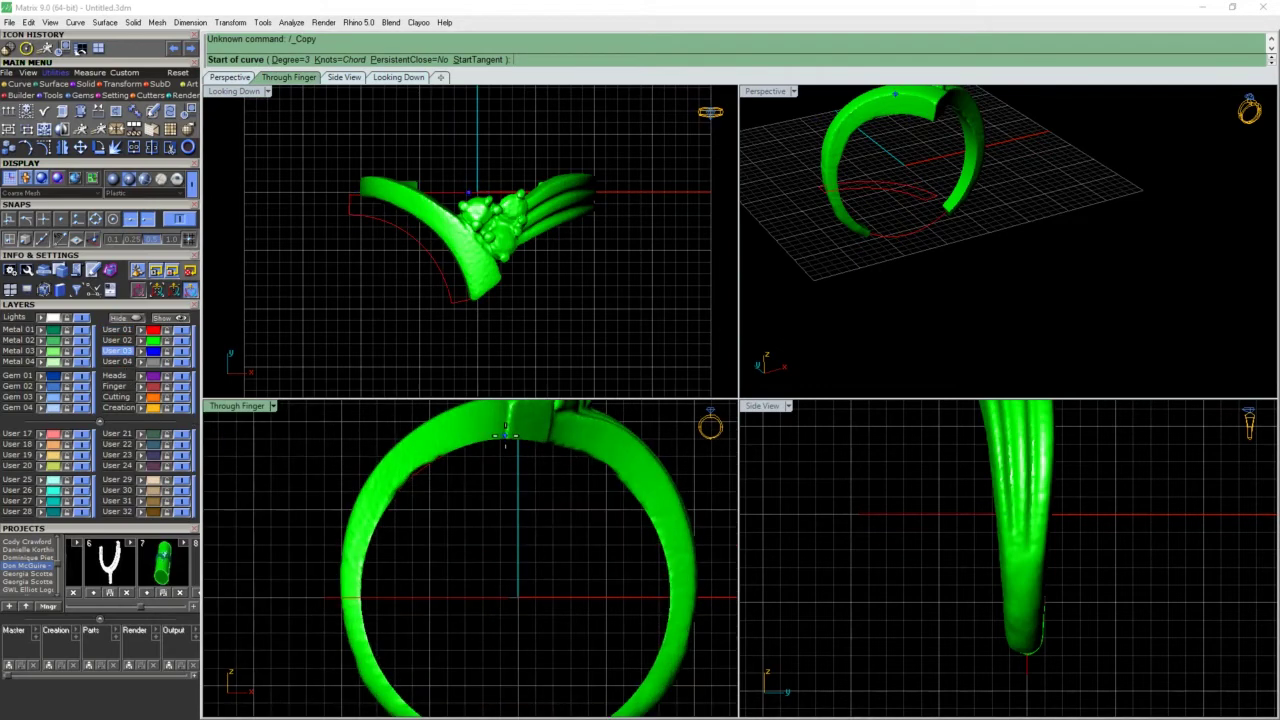
click(505, 435)
click(425, 461)
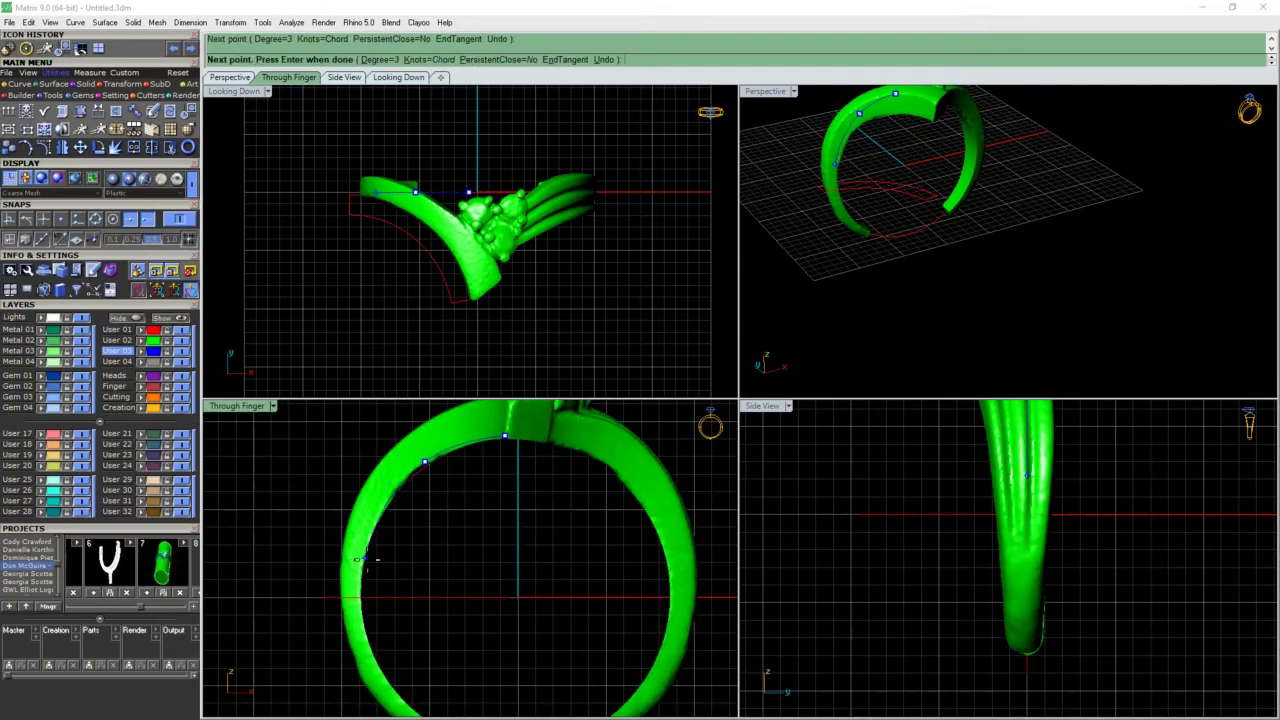
click(363, 562)
right_drag(374, 650, 389, 588)
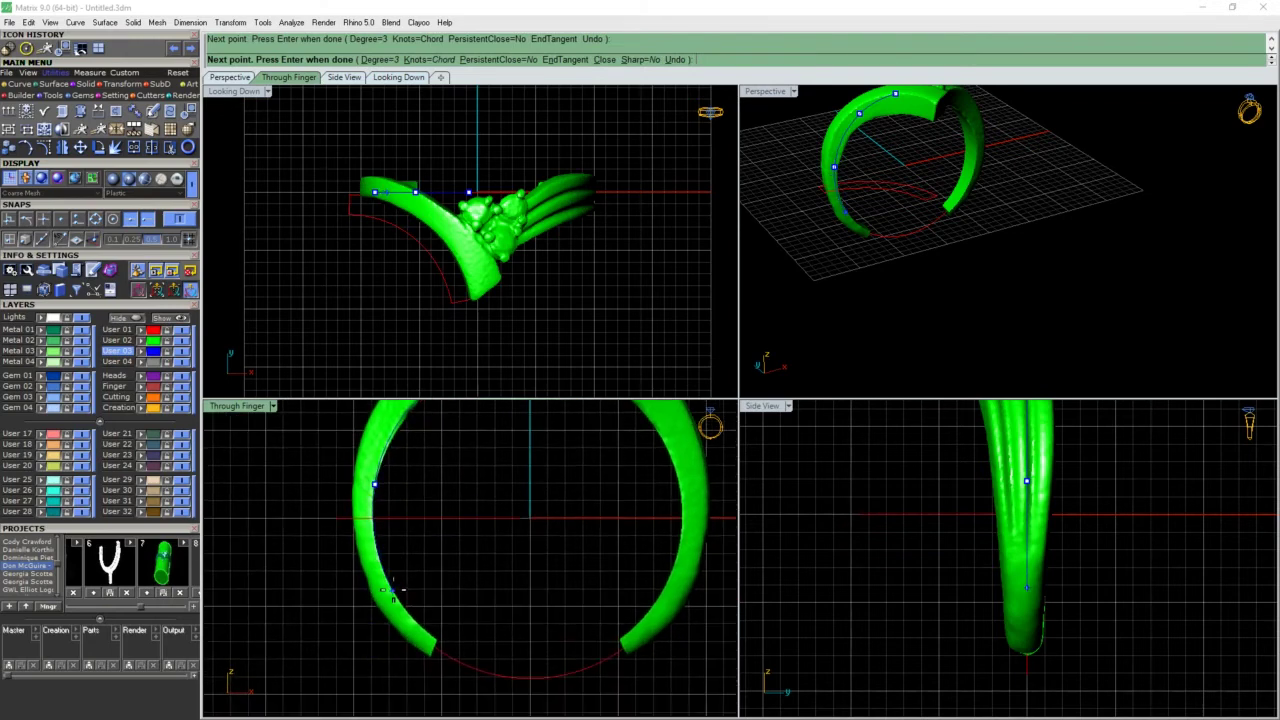
right_click(393, 595)
right_click(395, 594)
click(394, 591)
Draw an interpolated curve along the outer edge of the wide-band side, from the lower shank up to the top, in Through Finger.
click(378, 602)
right_click(378, 602)
right_click(378, 602)
click(378, 602)
click(355, 513)
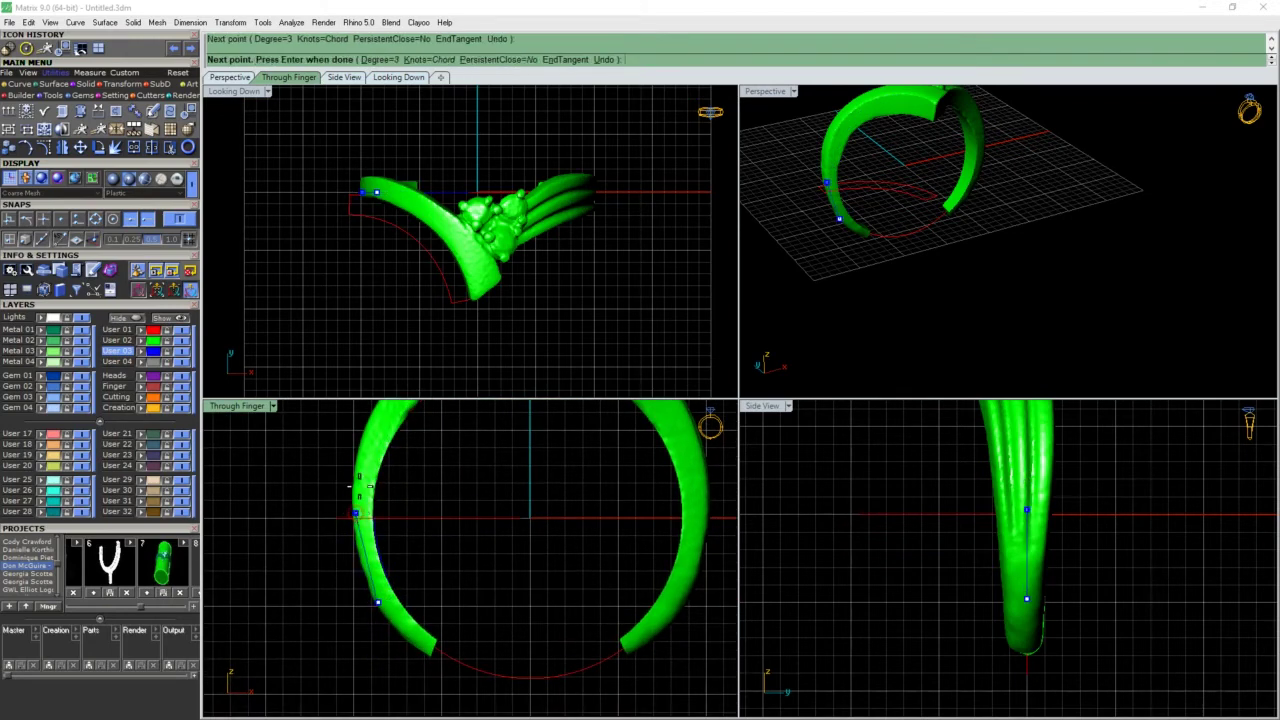
right_drag(362, 438, 341, 604)
click(371, 553)
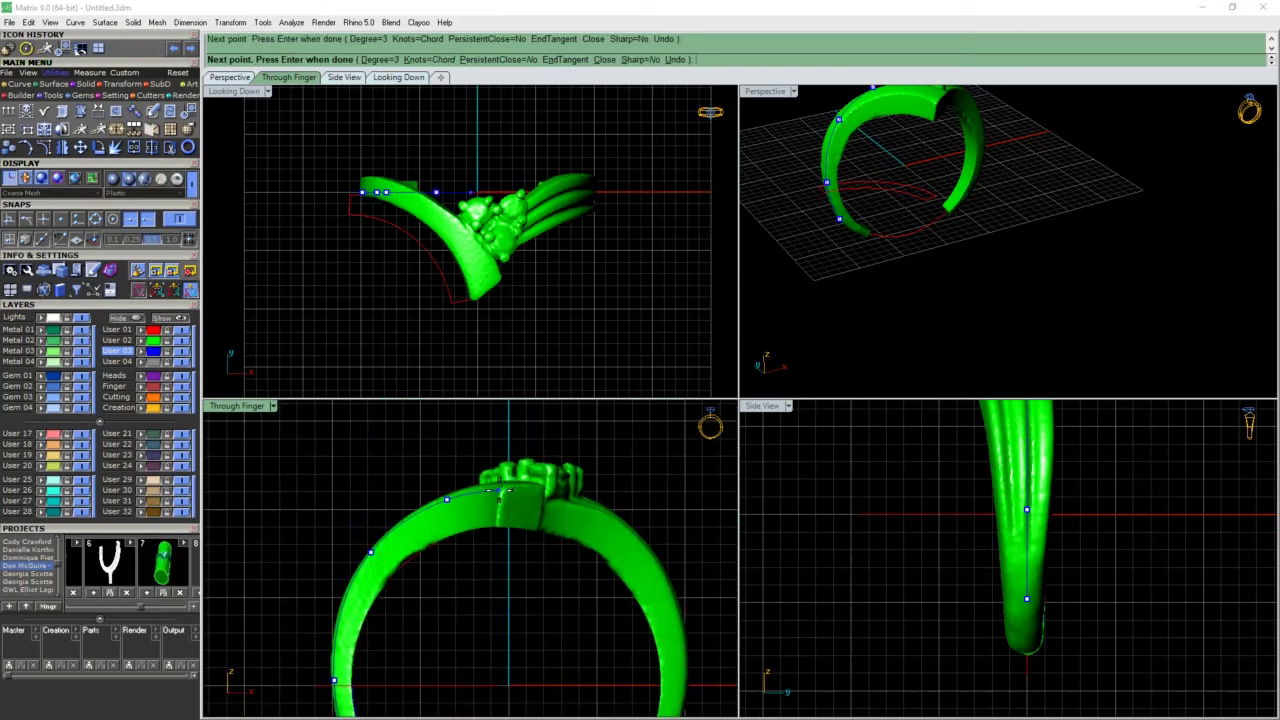
right_click(498, 490)
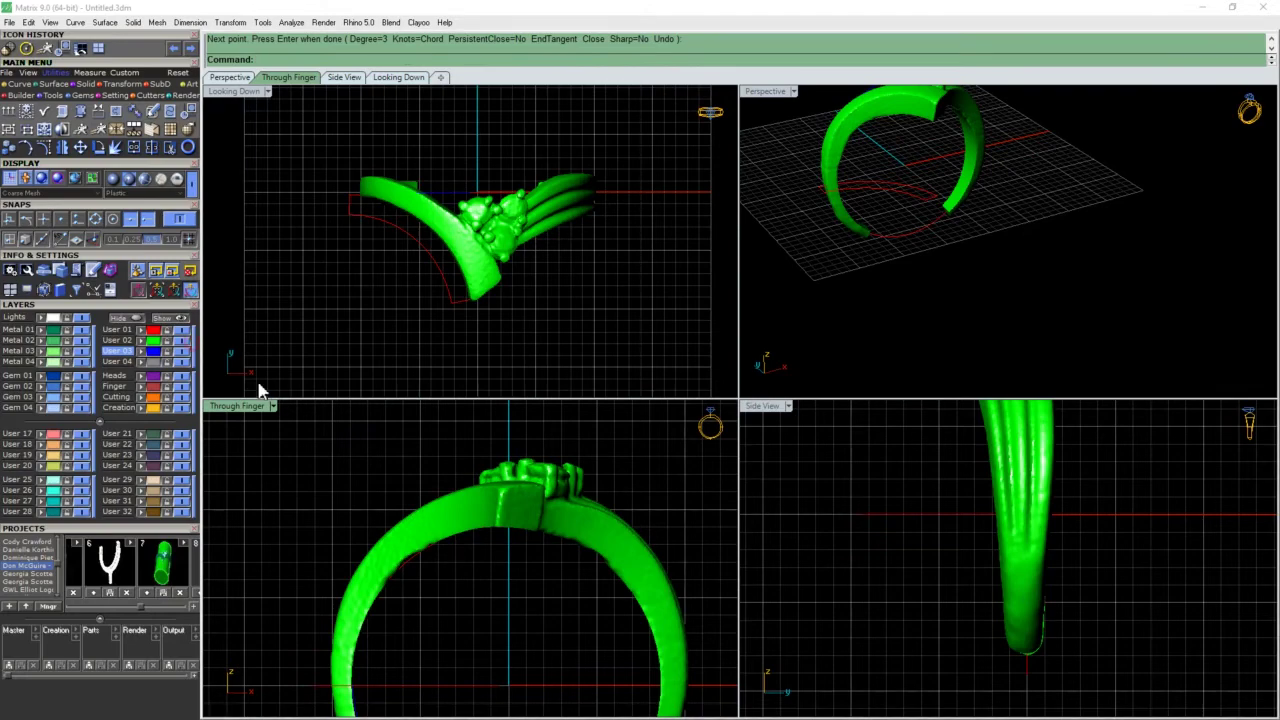
Hide layer User 02 and connect the open ends of the inner and outer shank curves with short lines.
click(180, 341)
key(F5)
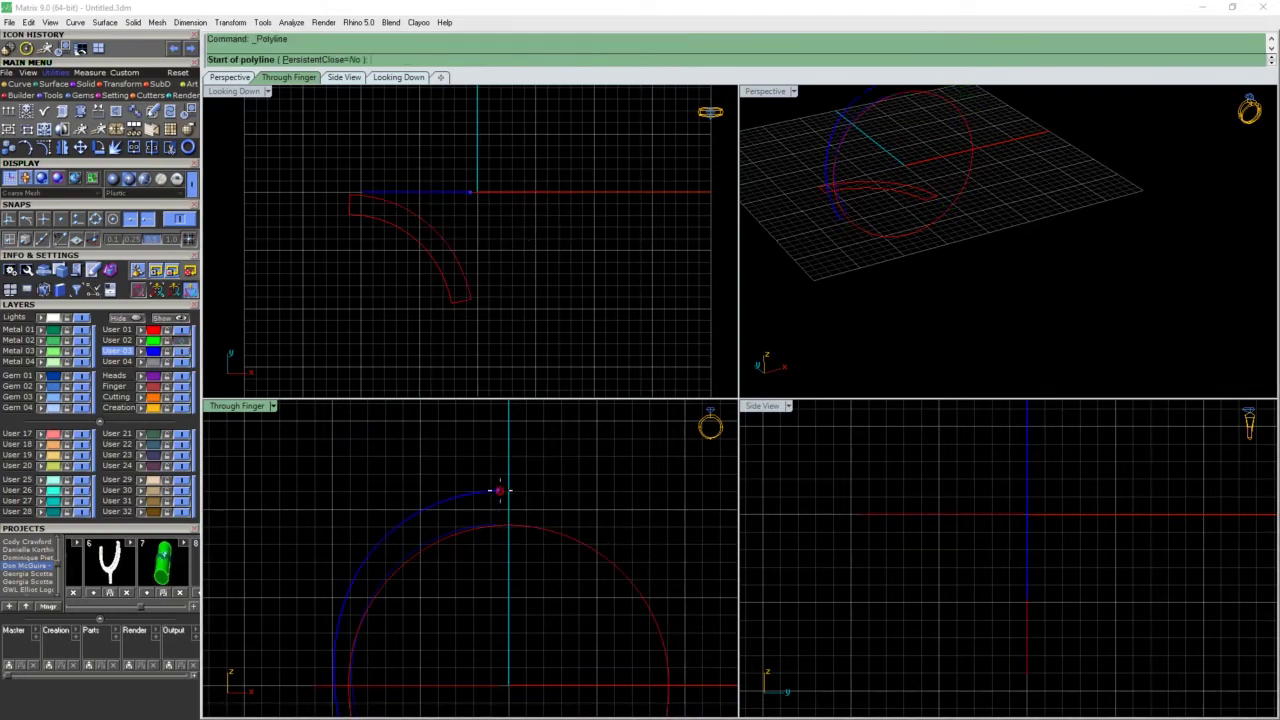
click(498, 491)
click(496, 524)
right_click(497, 519)
scroll(498, 515, down, 7)
scroll(488, 578, up, 14)
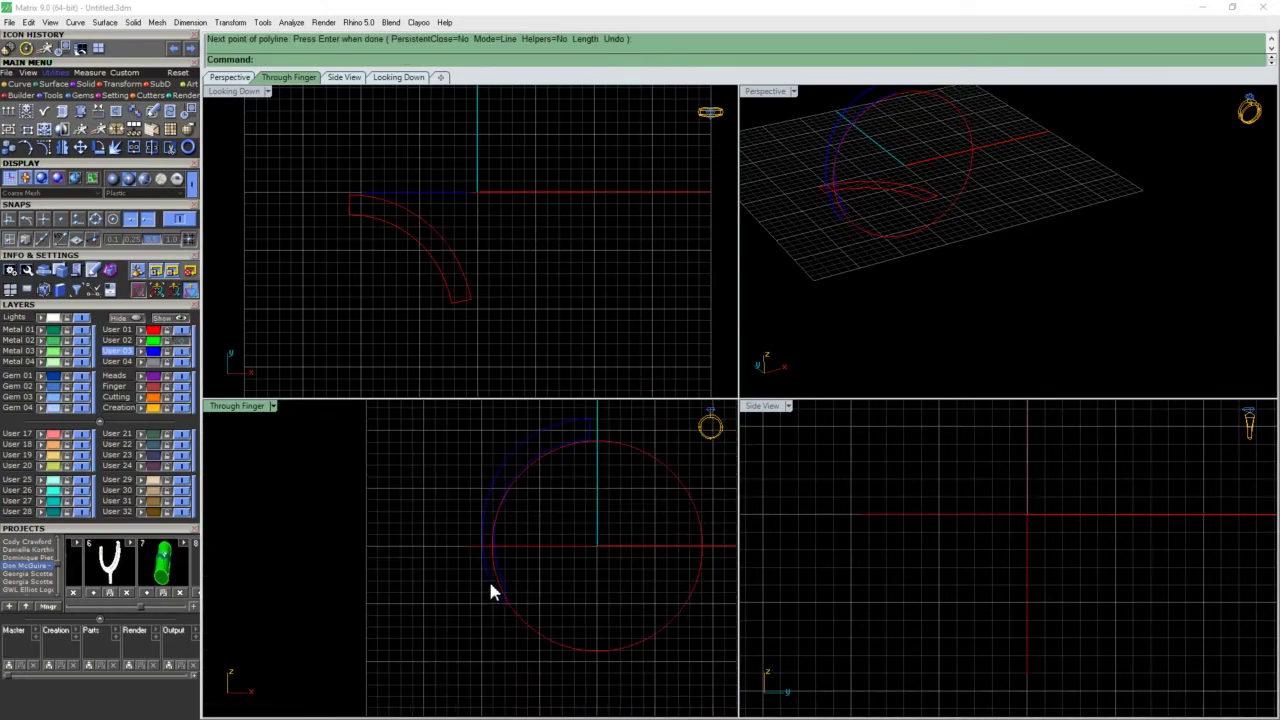
Join the inner and outer shank curves and their connecting lines into one closed profile.
scroll(504, 581, down, 10)
drag(565, 607, 566, 608)
key(ctrl+j)
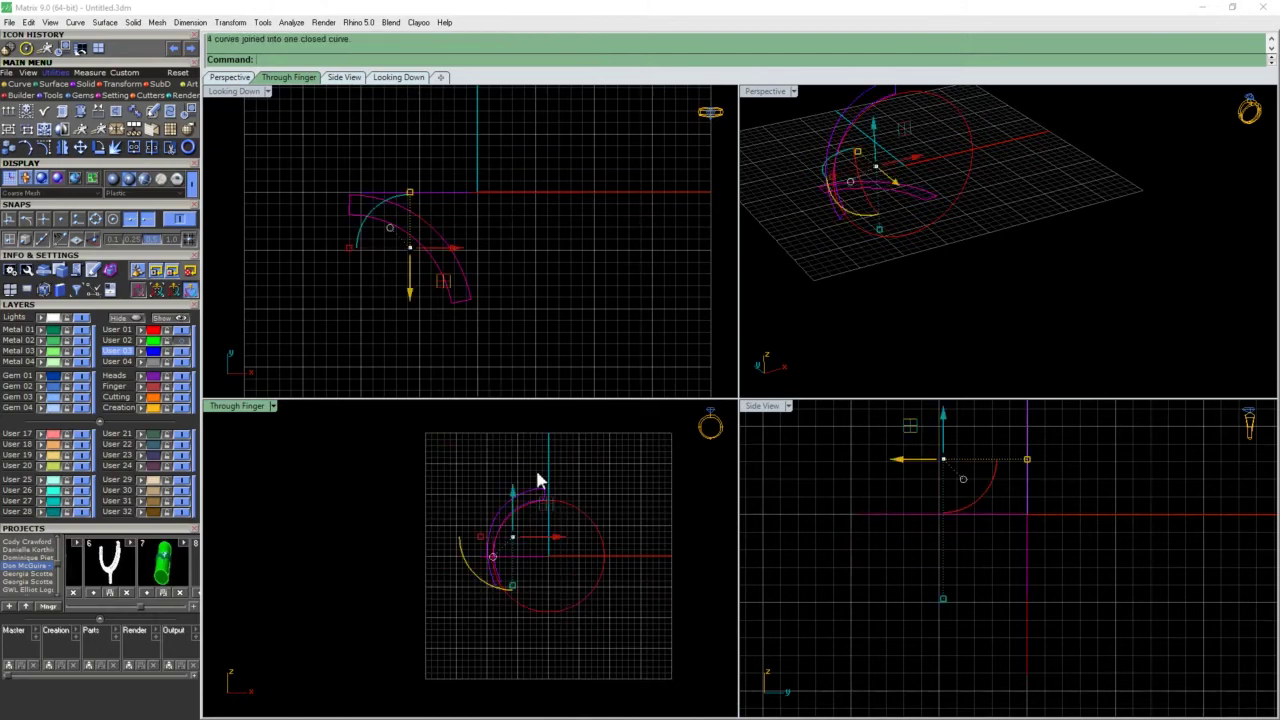
key(Escape)
Extrude the closed shank profile to both sides as a solid extending past the band curve in Looking Down.
click(541, 490)
key(ctrl+e)
click(460, 346)
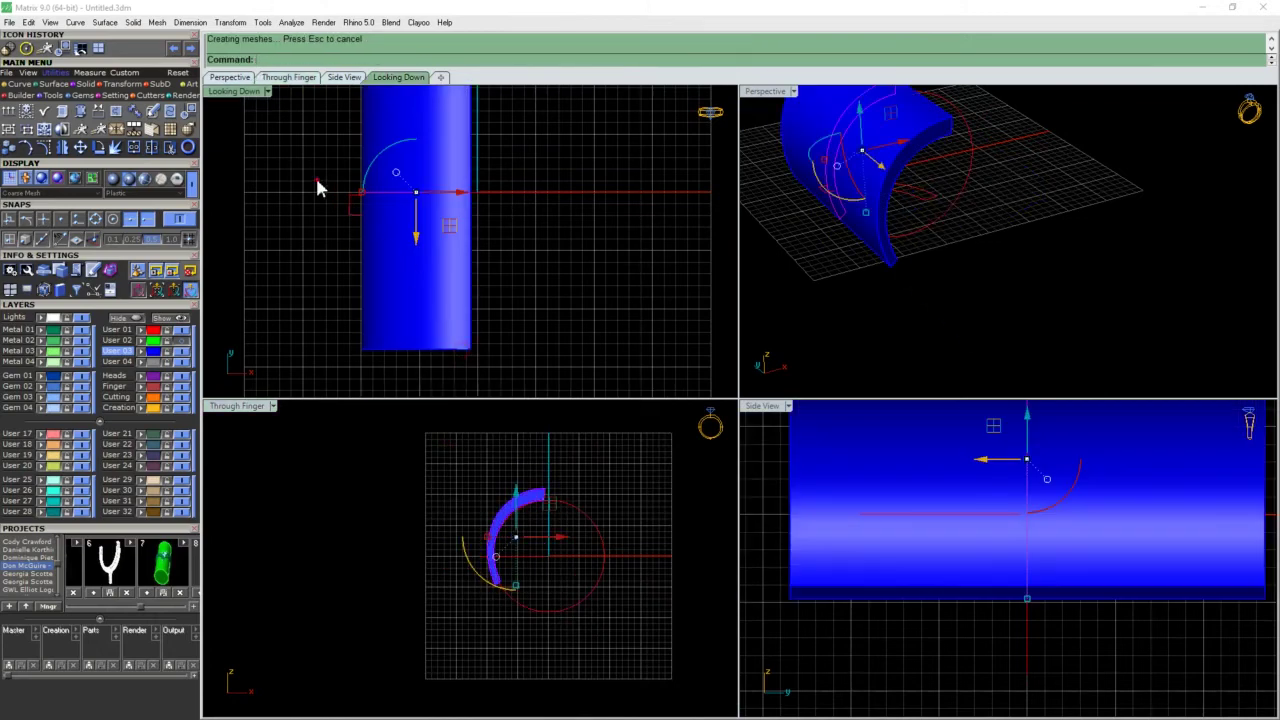
drag(315, 180, 511, 339)
key(ctrl+e)
scroll(634, 508, down, 4)
key(Escape)
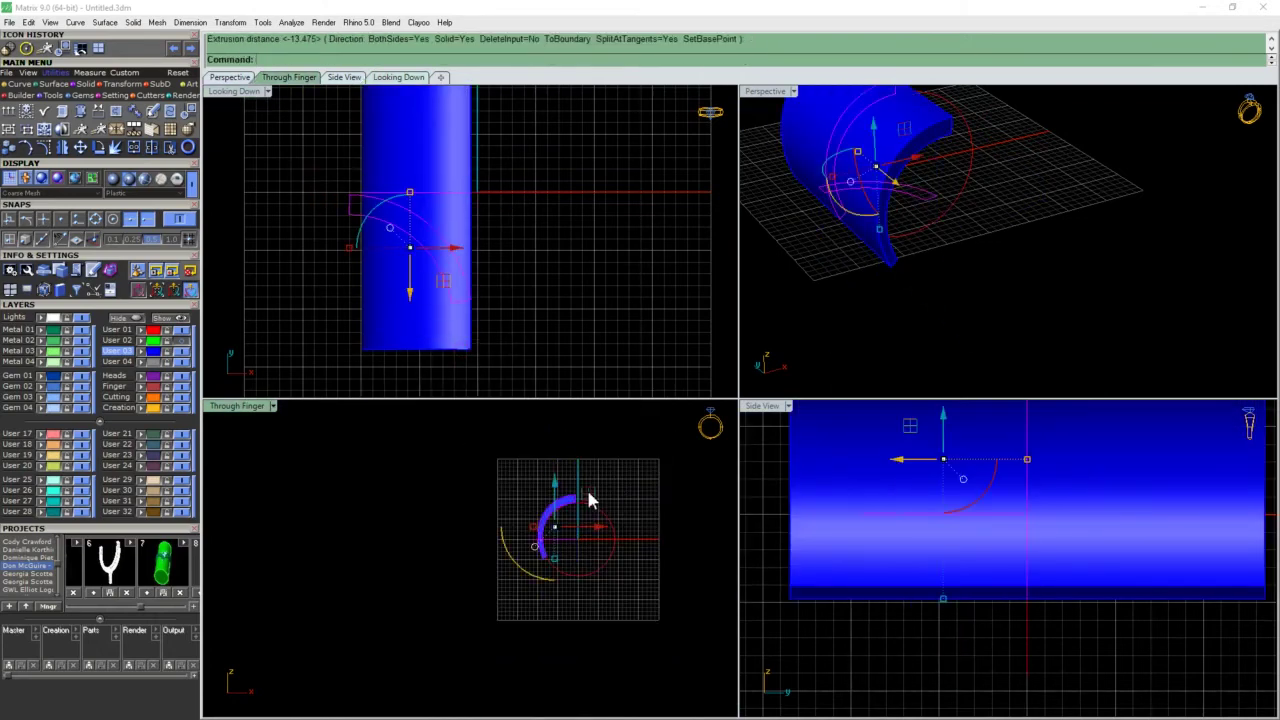
key(Escape)
Extrude the closed band-edge curve vertically to both sides as a solid that passes completely through the shank extrusion.
click(349, 213)
key(ctrl+e)
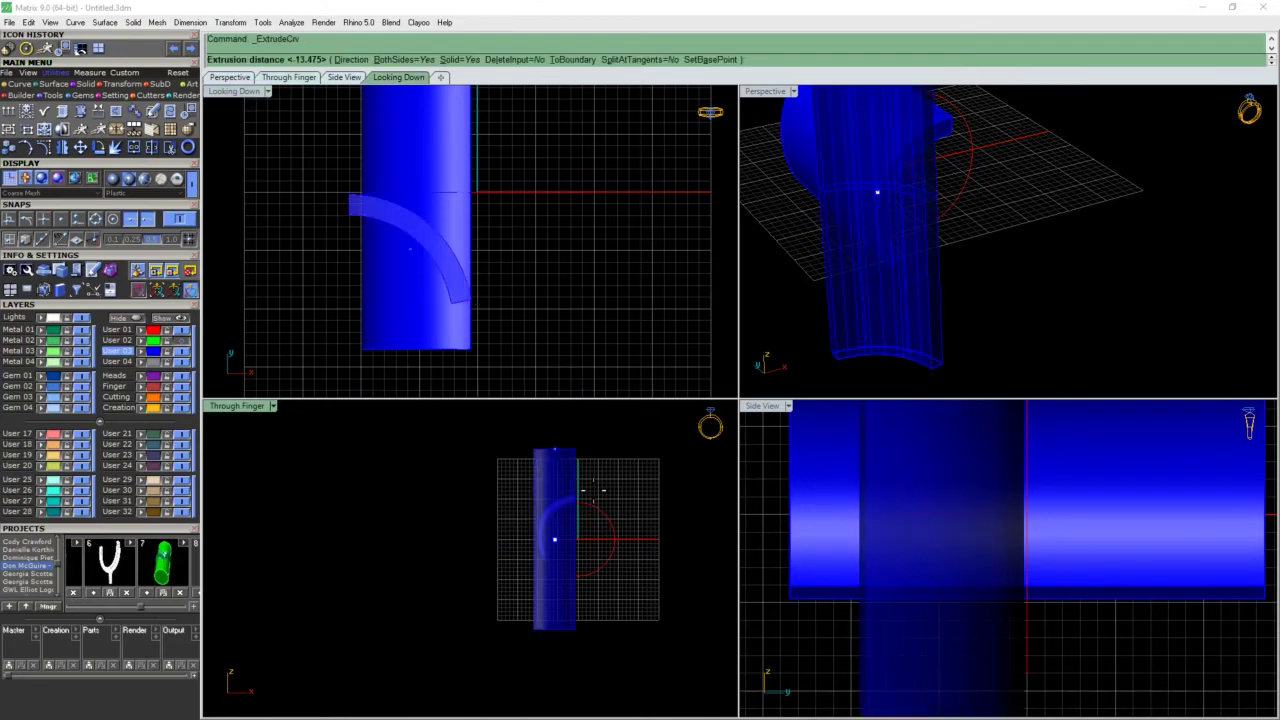
scroll(591, 482, down, 4)
click(583, 467)
scroll(924, 222, down, 2)
Boolean-intersect the shank extrusion with the band-edge extrusion to keep only their common volume.
click(905, 156)
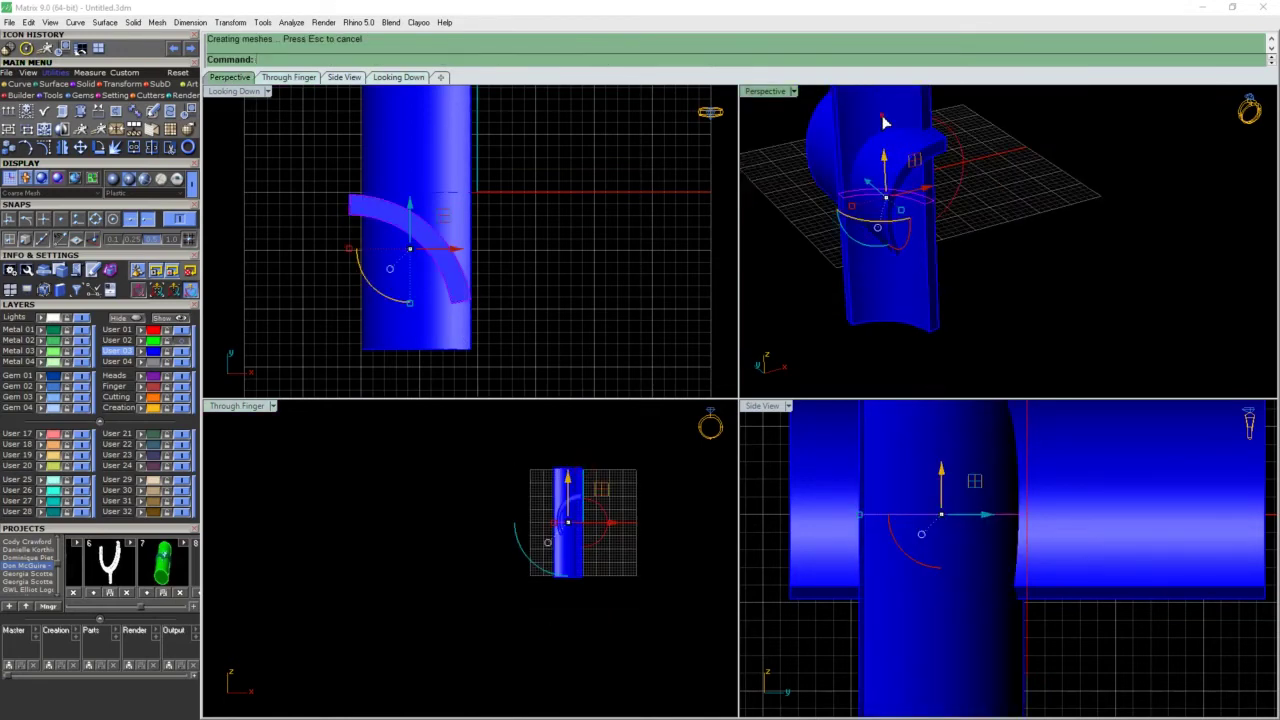
click(882, 114)
key(Escape)
shift+right_drag(887, 164, 911, 253)
click(901, 222)
key(ctrl+i)
click(904, 189)
key(Return)
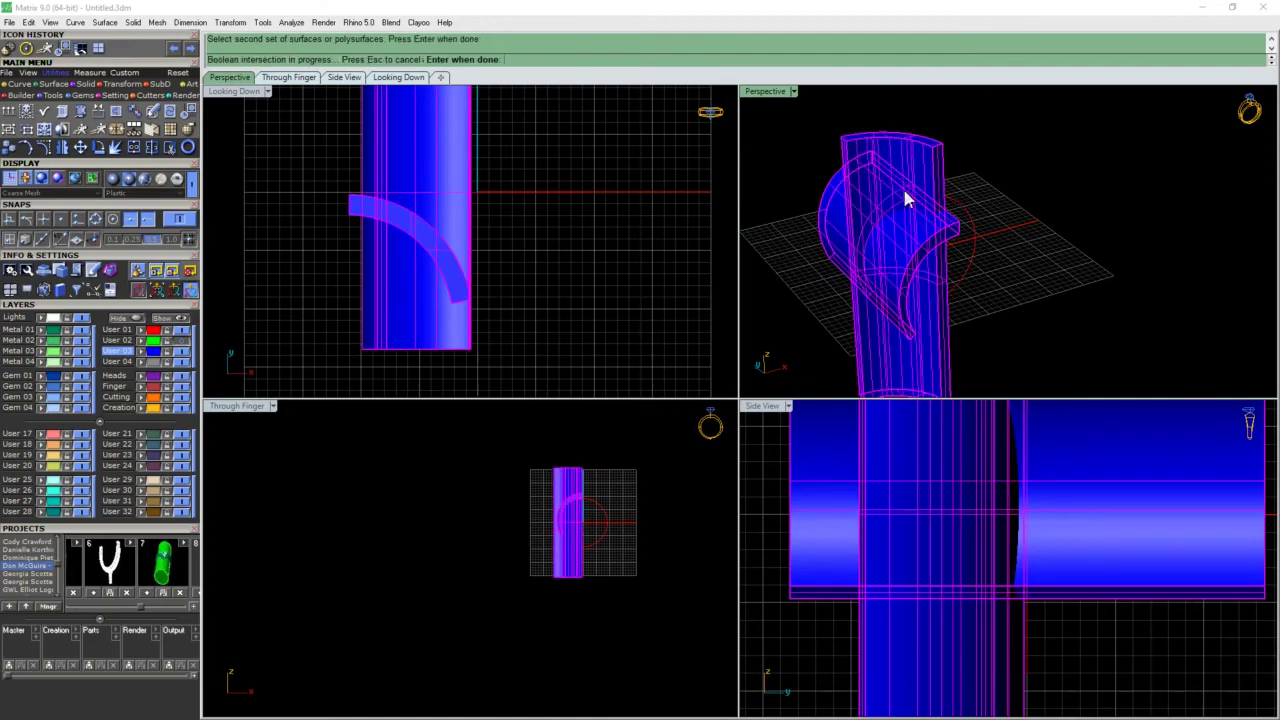
Show layer User 02 again and nudge the intersected band solid slightly along the ring's edge in Looking Down.
right_drag(904, 190, 868, 298)
click(168, 341)
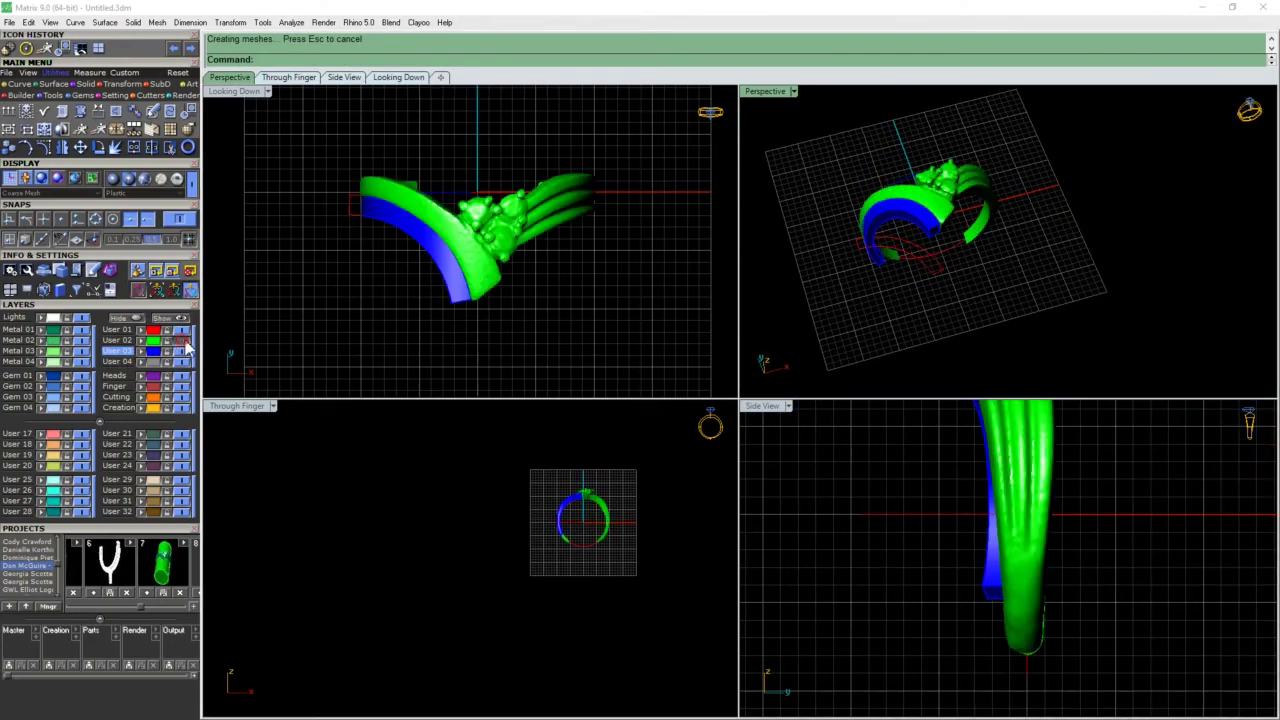
scroll(893, 254, up, 5)
click(912, 280)
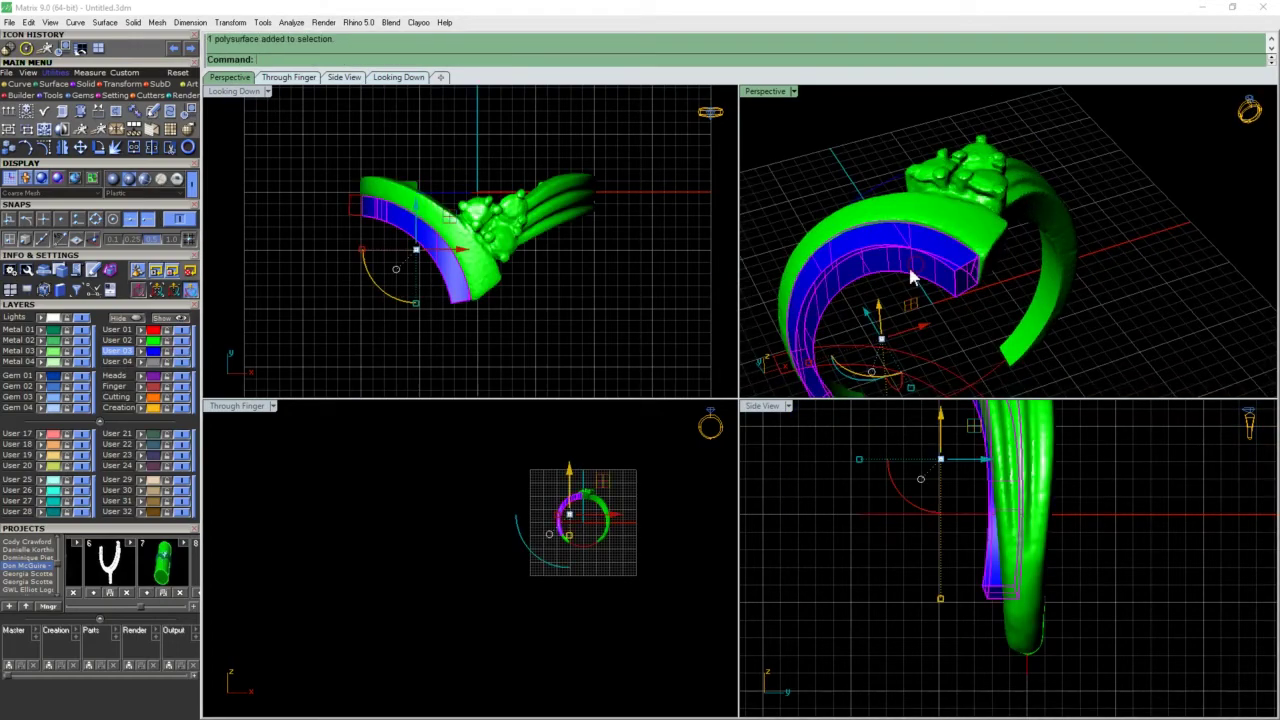
scroll(446, 254, up, 10)
drag(448, 250, 443, 251)
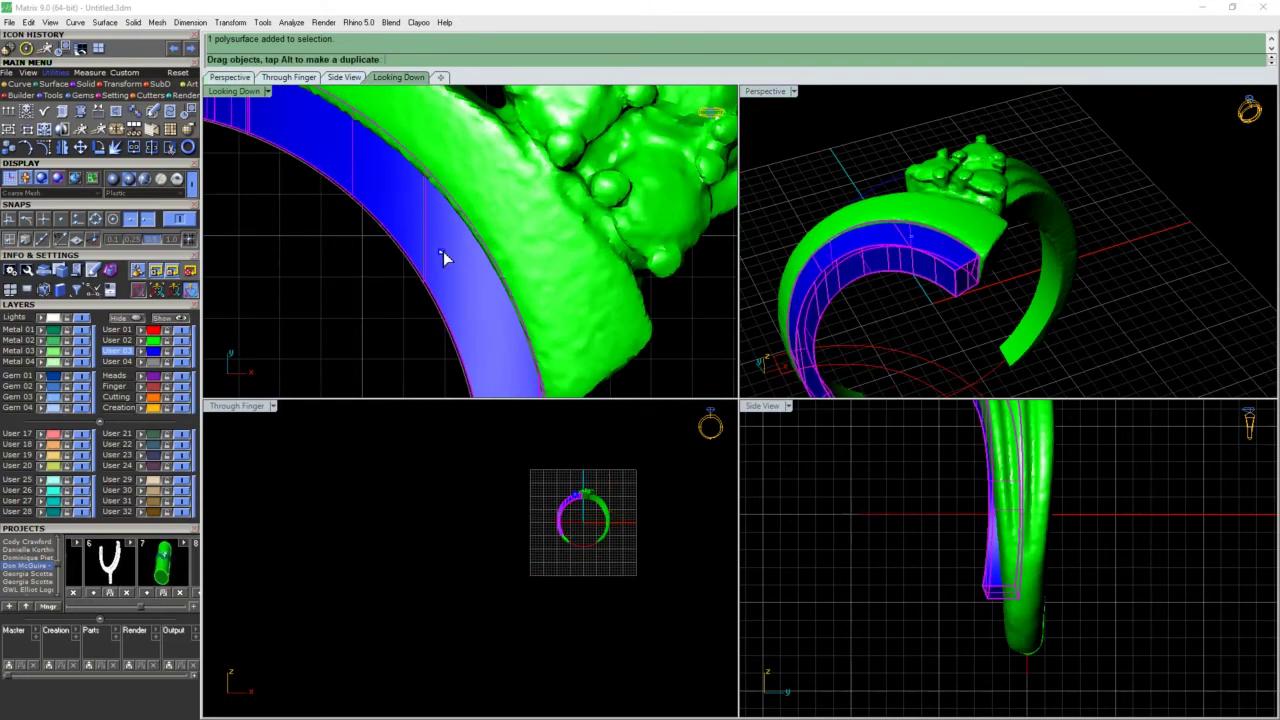
scroll(443, 251, down, 4)
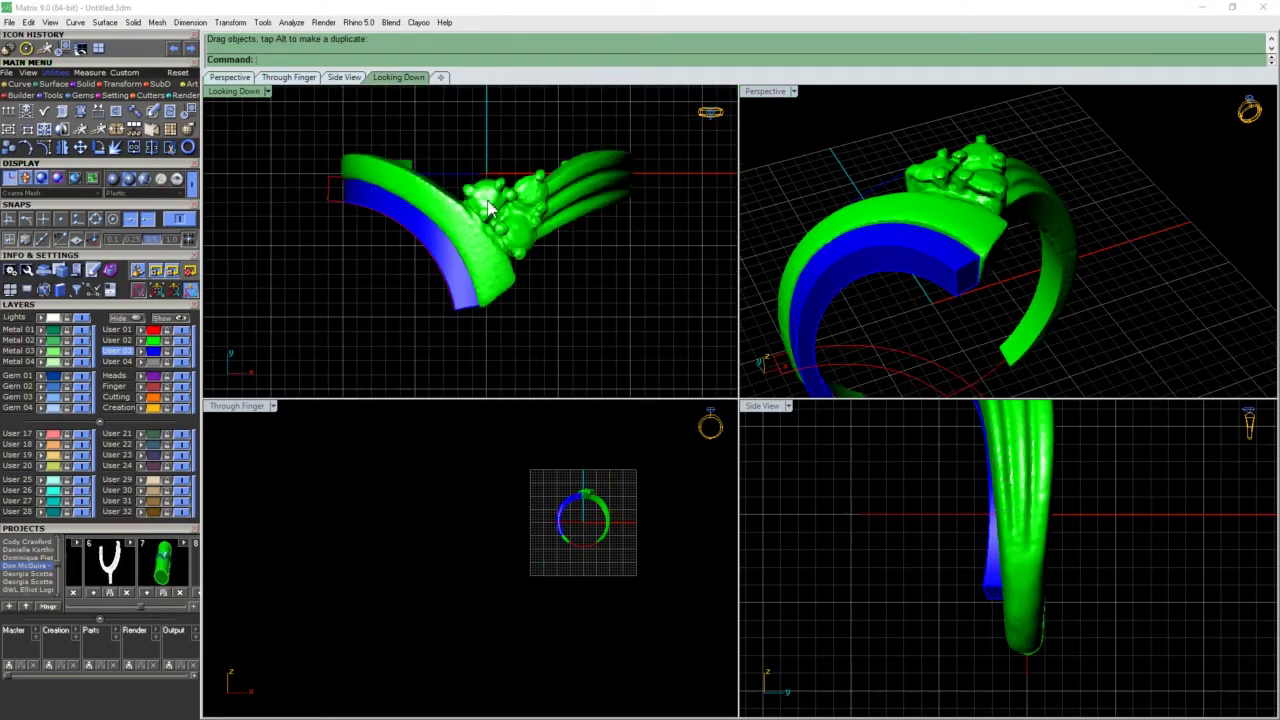
Draw a three-point interpolated curve in Looking Down from the wide band's upper edge, arching behind the stone cluster to the split shank.
right_drag(932, 272, 900, 345)
scroll(900, 335, up, 5)
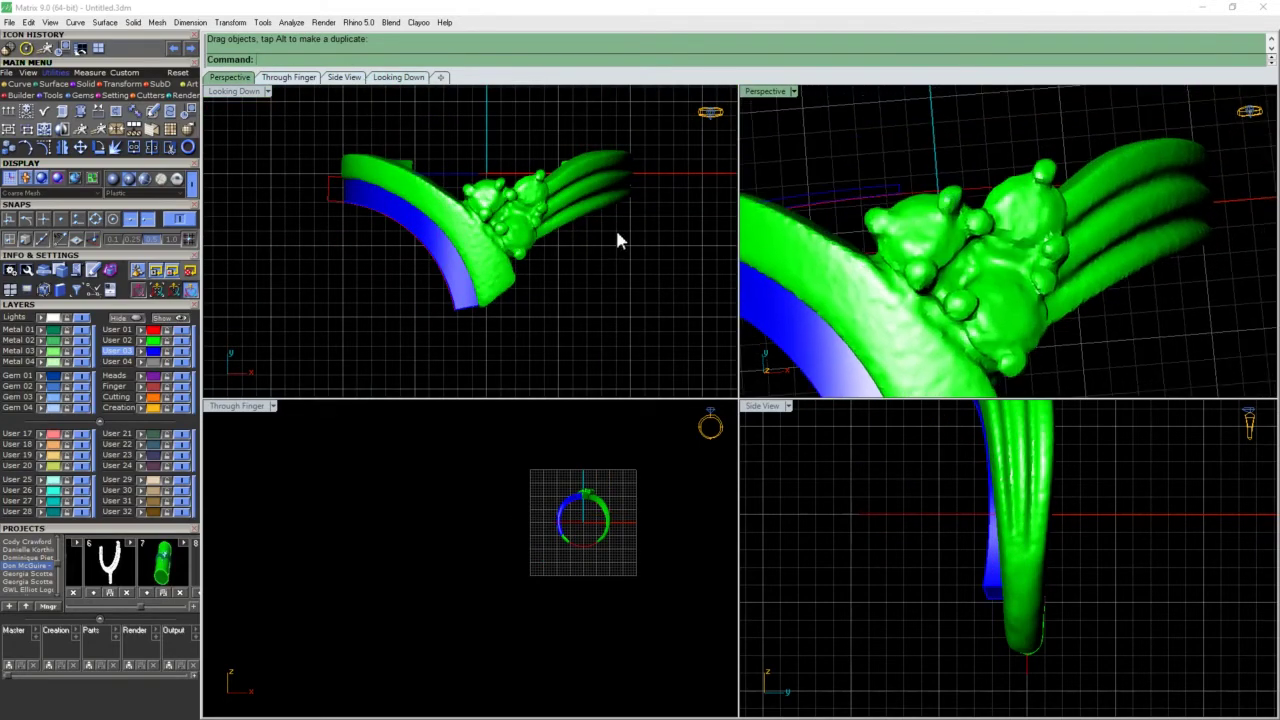
scroll(500, 175, up, 5)
right_drag(372, 198, 372, 248)
right_click(372, 248)
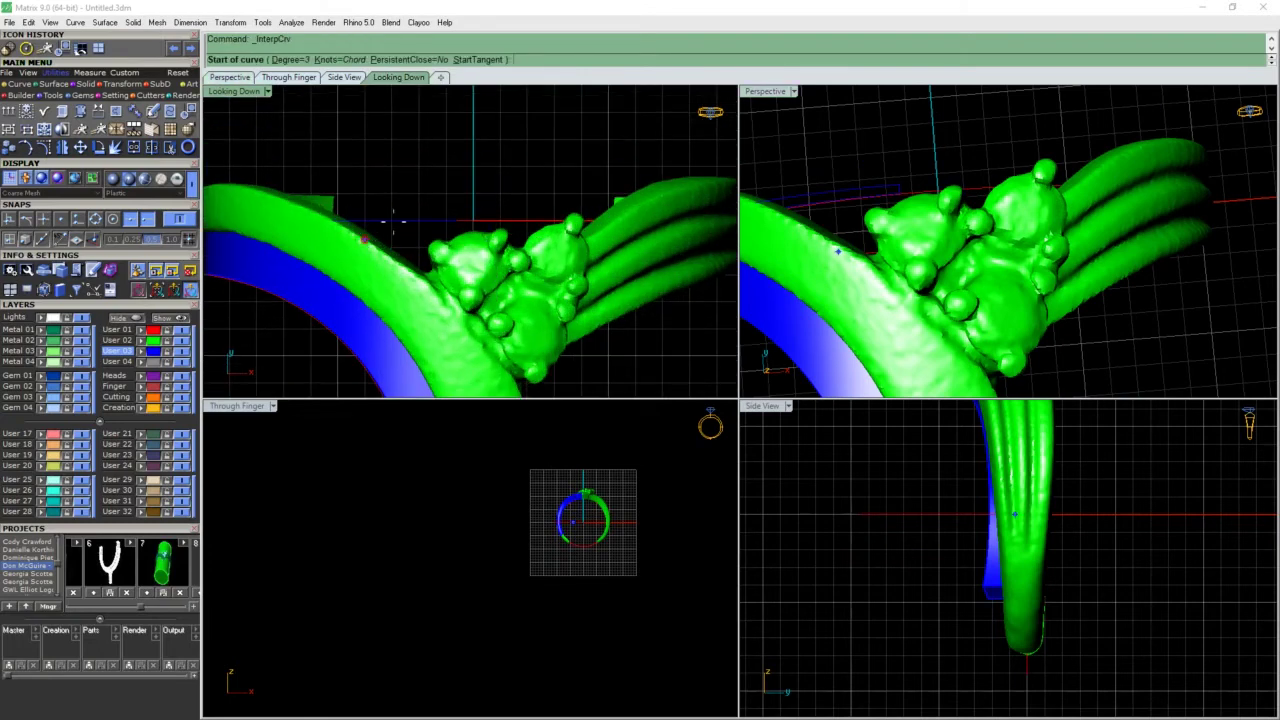
click(364, 239)
click(444, 189)
click(634, 194)
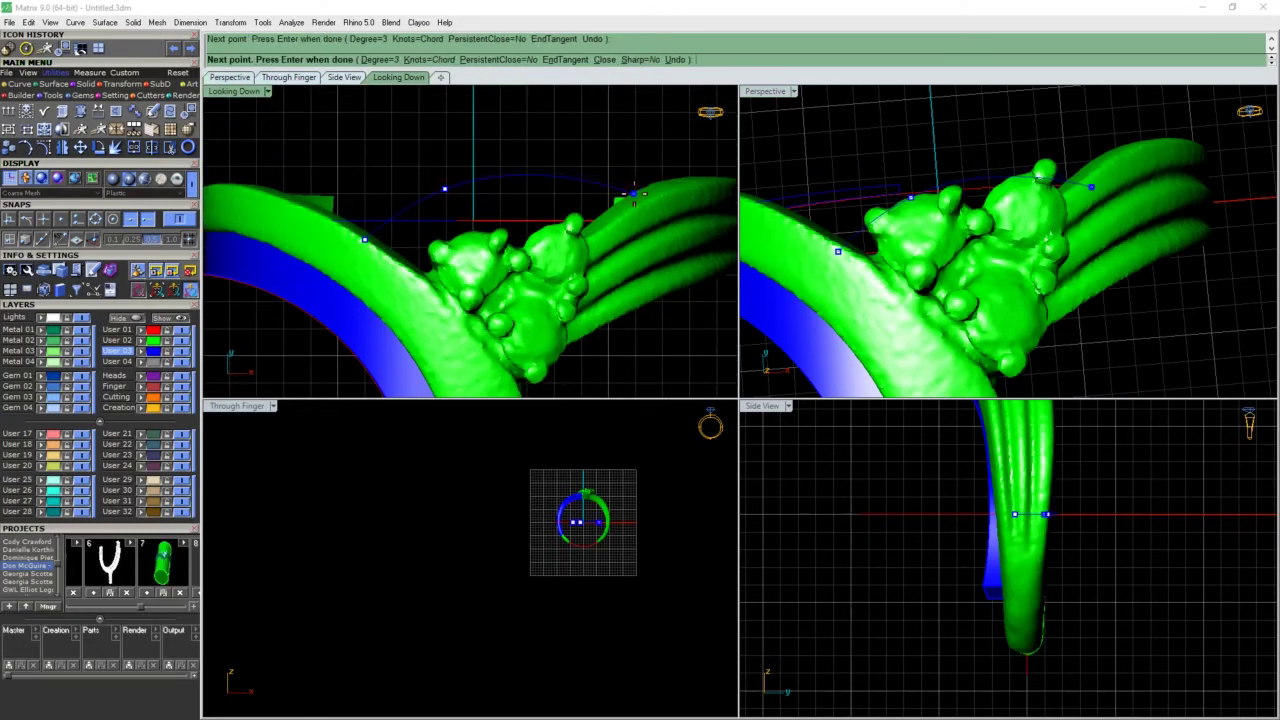
right_click(634, 194)
Close the arched curve with a polyline running beneath the stone cluster and join both into one closed curve.
key(F5)
click(634, 194)
click(639, 220)
click(528, 262)
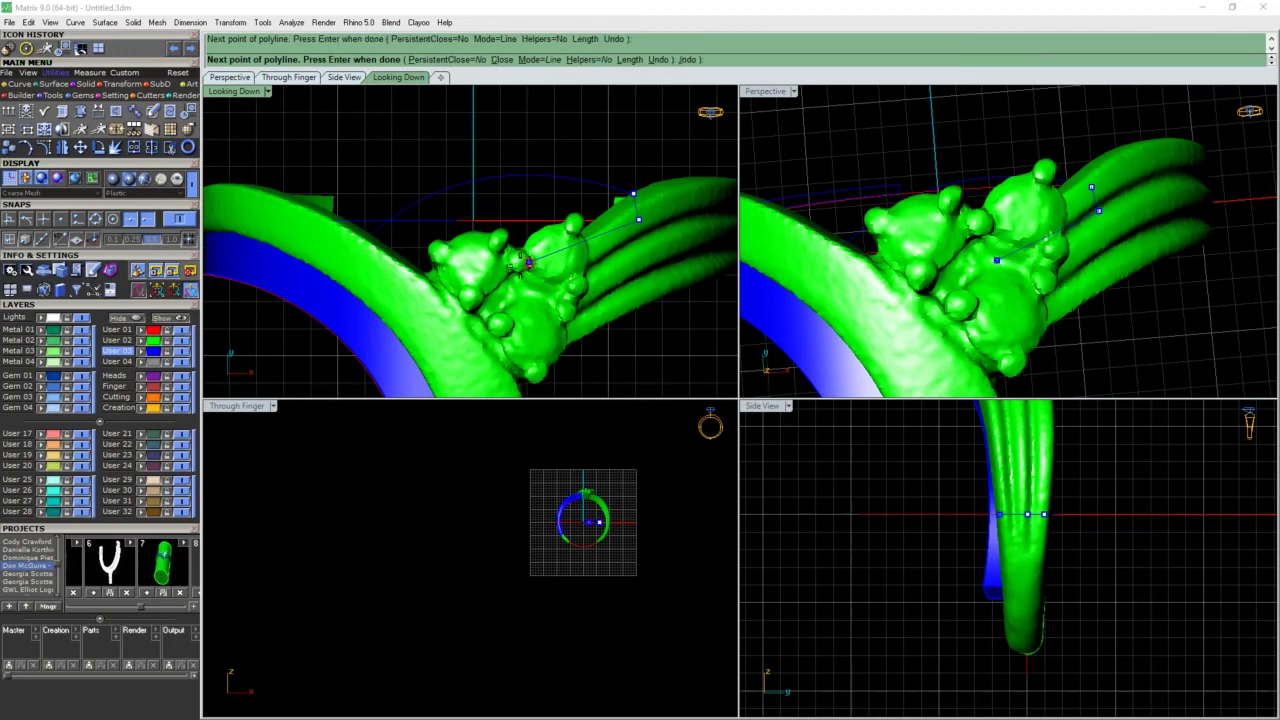
click(428, 287)
click(364, 240)
right_click(364, 240)
scroll(362, 238, down, 10)
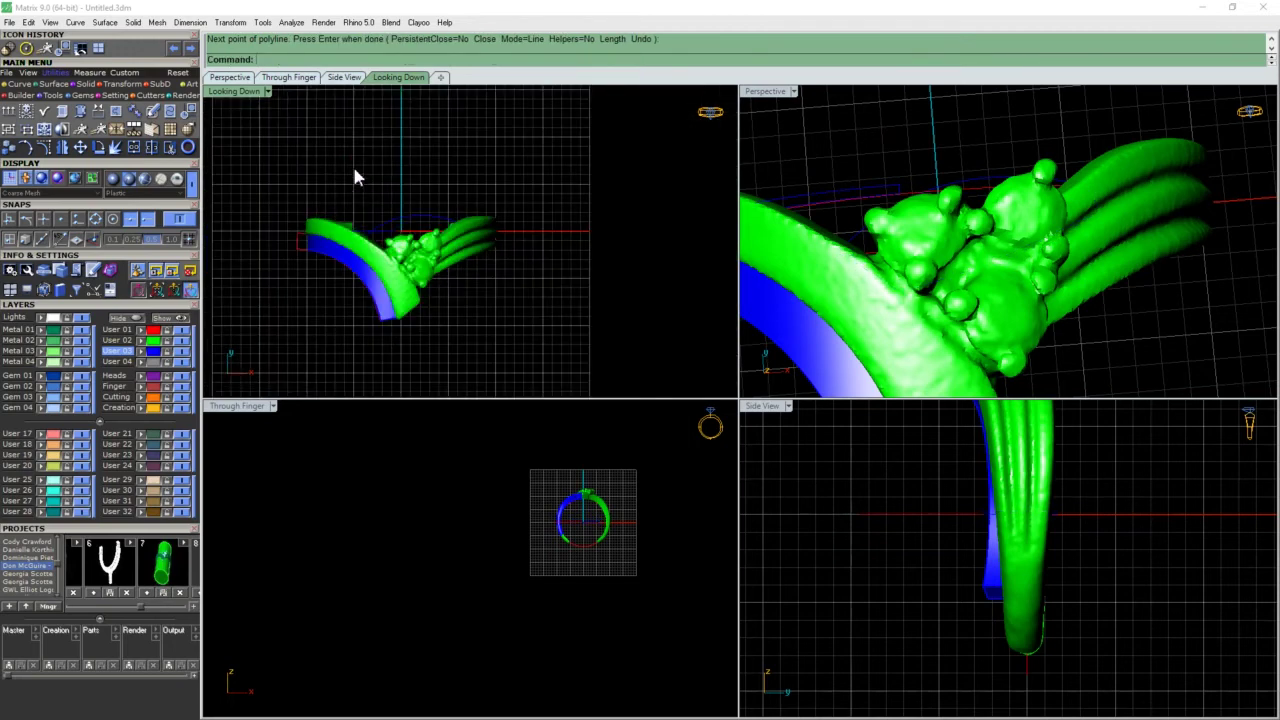
drag(352, 163, 497, 278)
key(ctrl+j)
key(Escape)
scroll(587, 515, up, 10)
scroll(613, 530, up, 3)
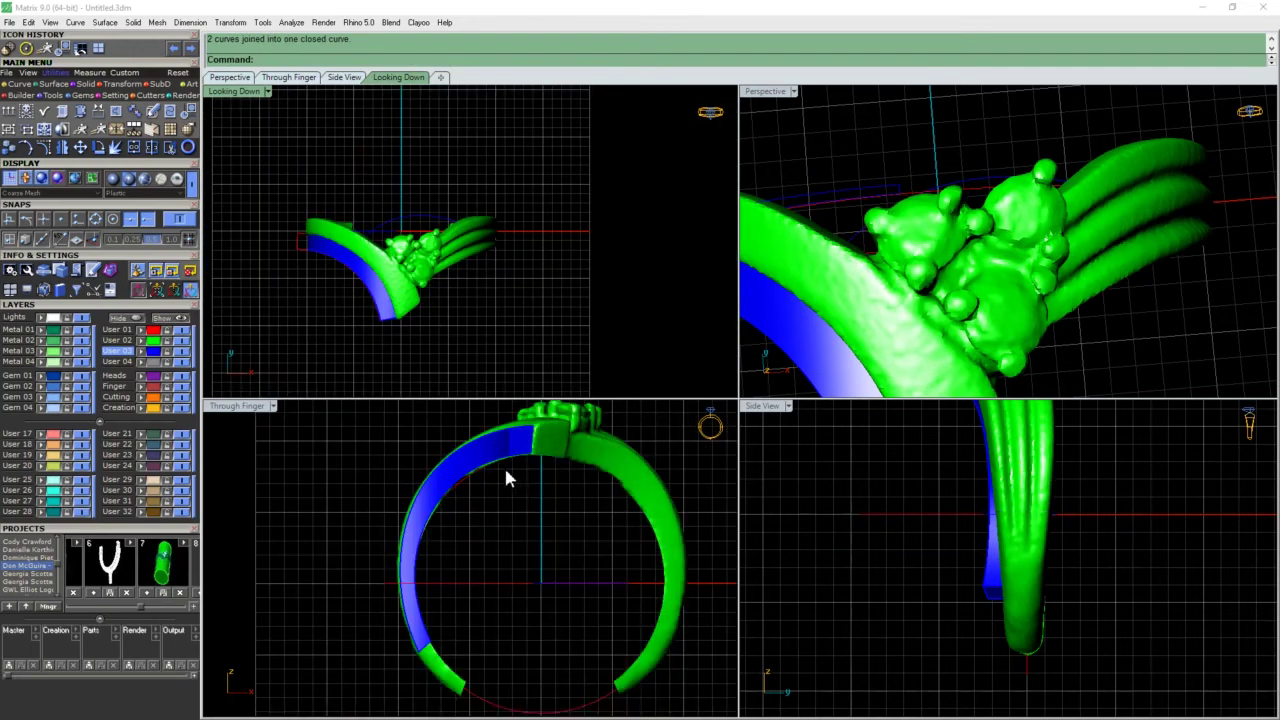
click(485, 472)
key(Escape)
click(466, 479)
click(464, 479)
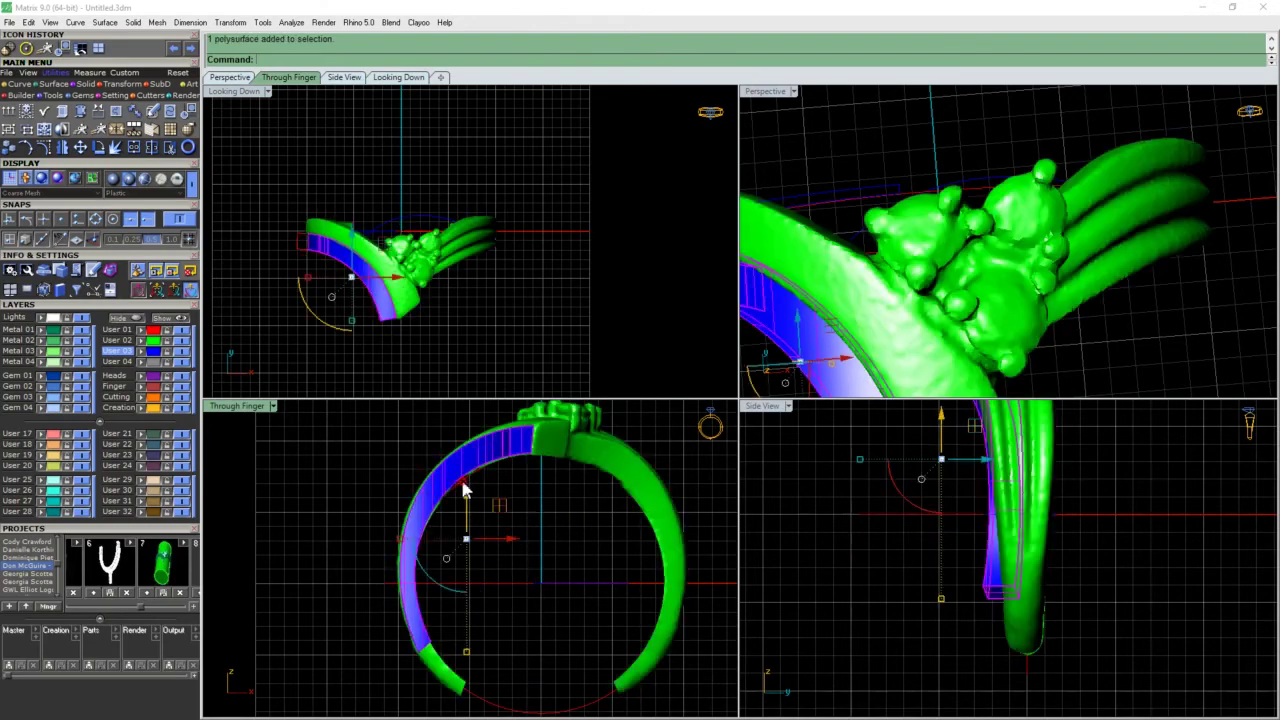
scroll(462, 481, up, 4)
scroll(462, 481, up, 4)
key(Escape)
click(462, 482)
key(Escape)
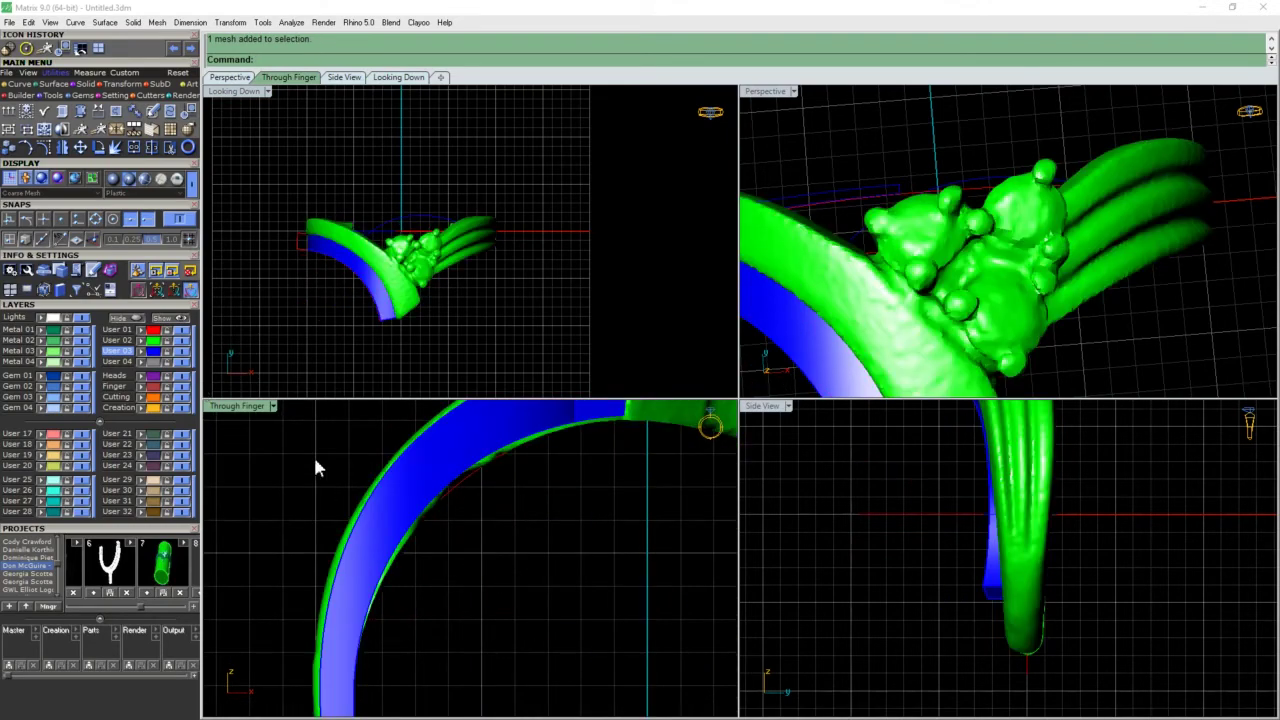
Offset the finger-size circle slightly outward in Through Finger using the ThroughPoint option.
scroll(464, 510, down, 8)
right_drag(514, 592, 494, 548)
drag(492, 537, 487, 557)
key(ctrl+z)
scroll(462, 530, up, 4)
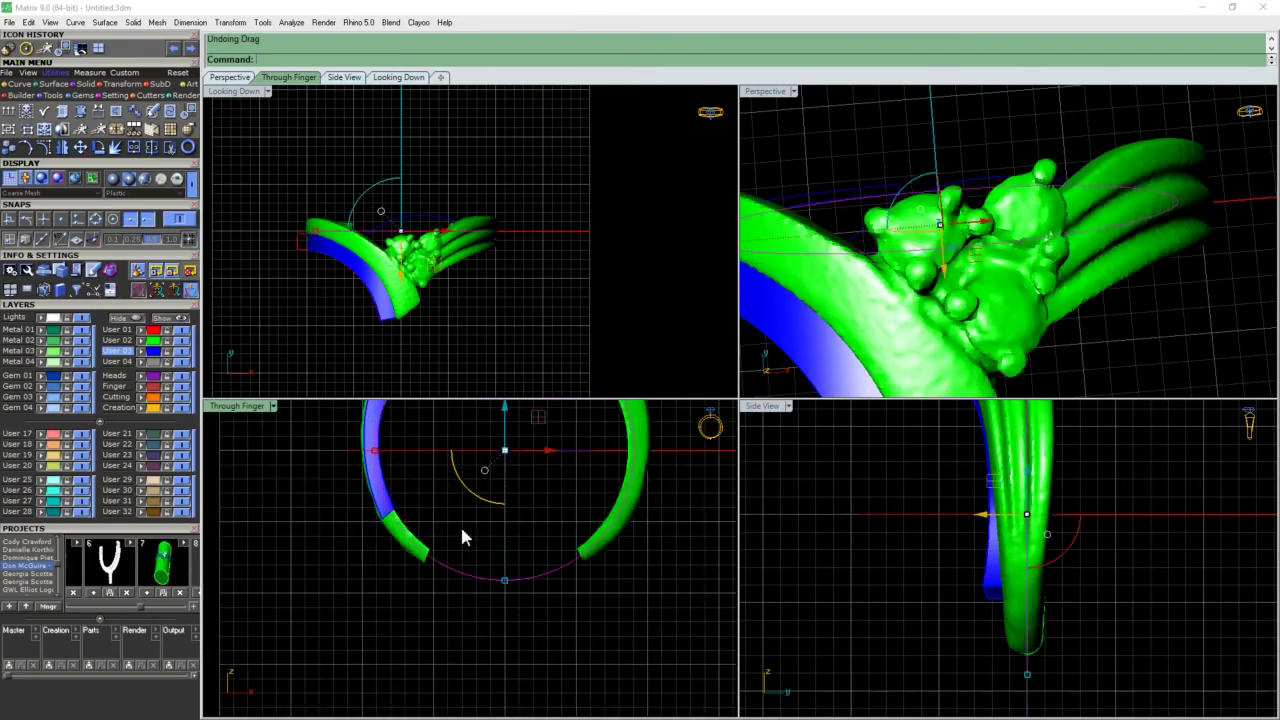
right_click(462, 530)
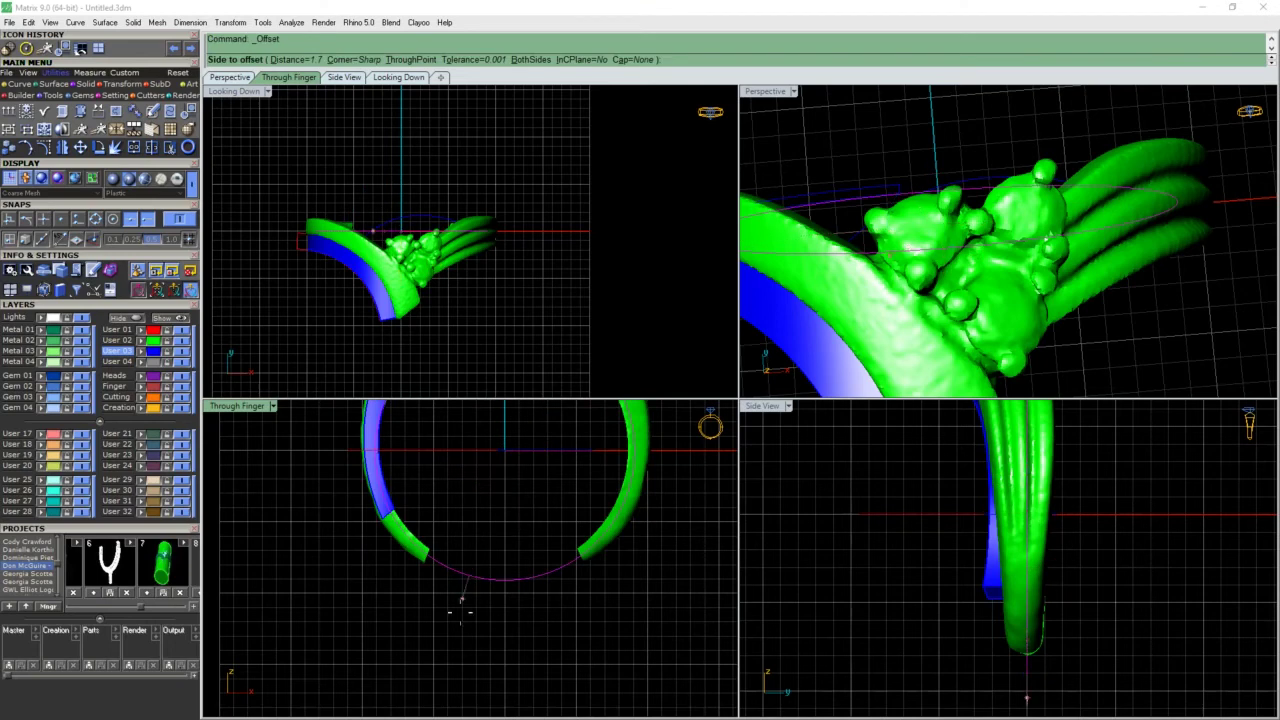
click(413, 59)
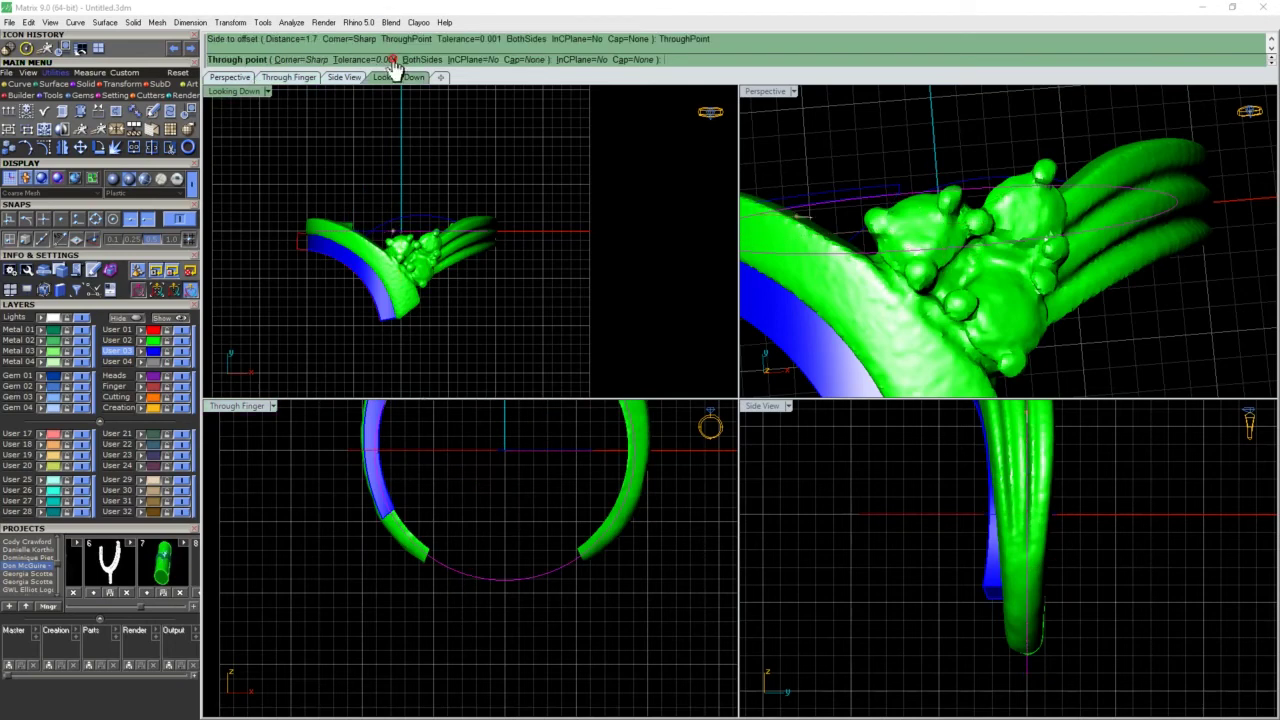
click(459, 581)
Extrude the finger-size circle and its offset together to both sides as a solid tube wider than the ring.
drag(494, 605, 453, 477)
key(ctrl+e)
click(437, 304)
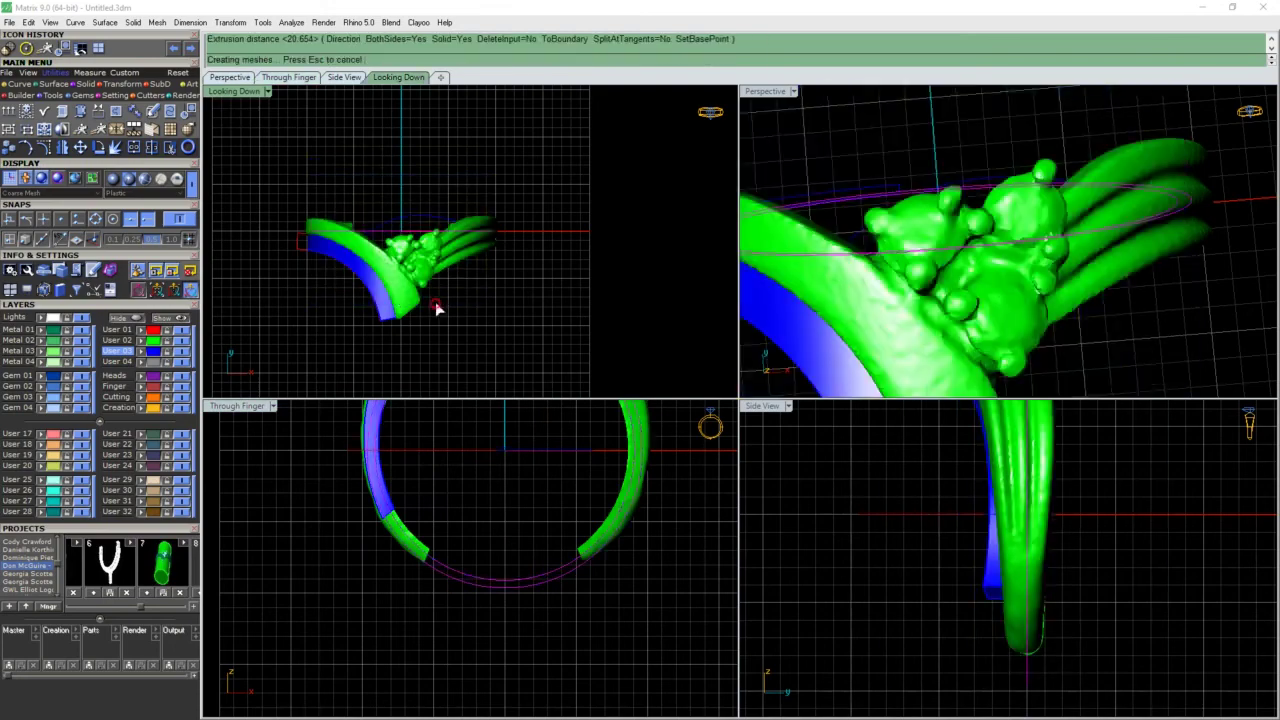
Extrude the closed curve behind the stone cluster upward as a solid past the ring's top, with BothSides set to No.
drag(313, 140, 474, 296)
key(ctrl+e)
scroll(525, 550, down, 8)
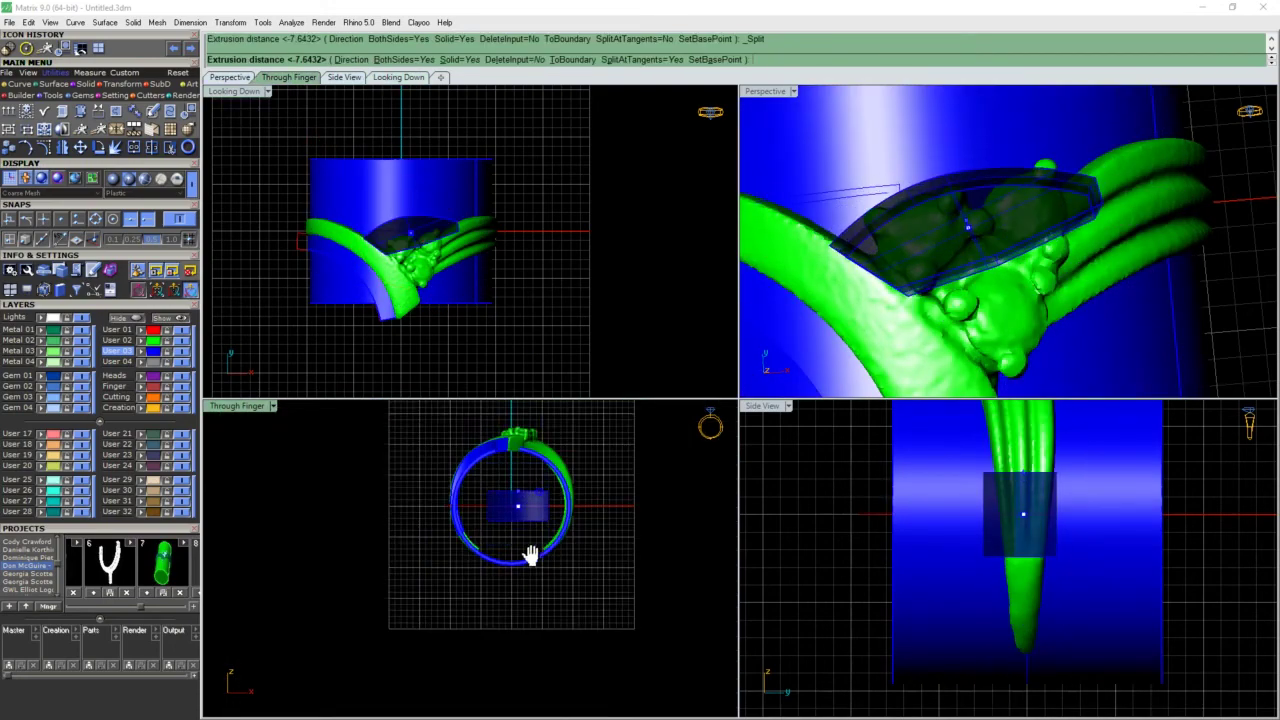
right_drag(529, 551, 535, 641)
click(403, 59)
click(526, 484)
Boolean-intersect the cluster-side extrusion with the ring tube to form a curved filler piece behind the stones.
scroll(990, 240, down, 11)
right_drag(1003, 200, 1022, 165)
click(952, 188)
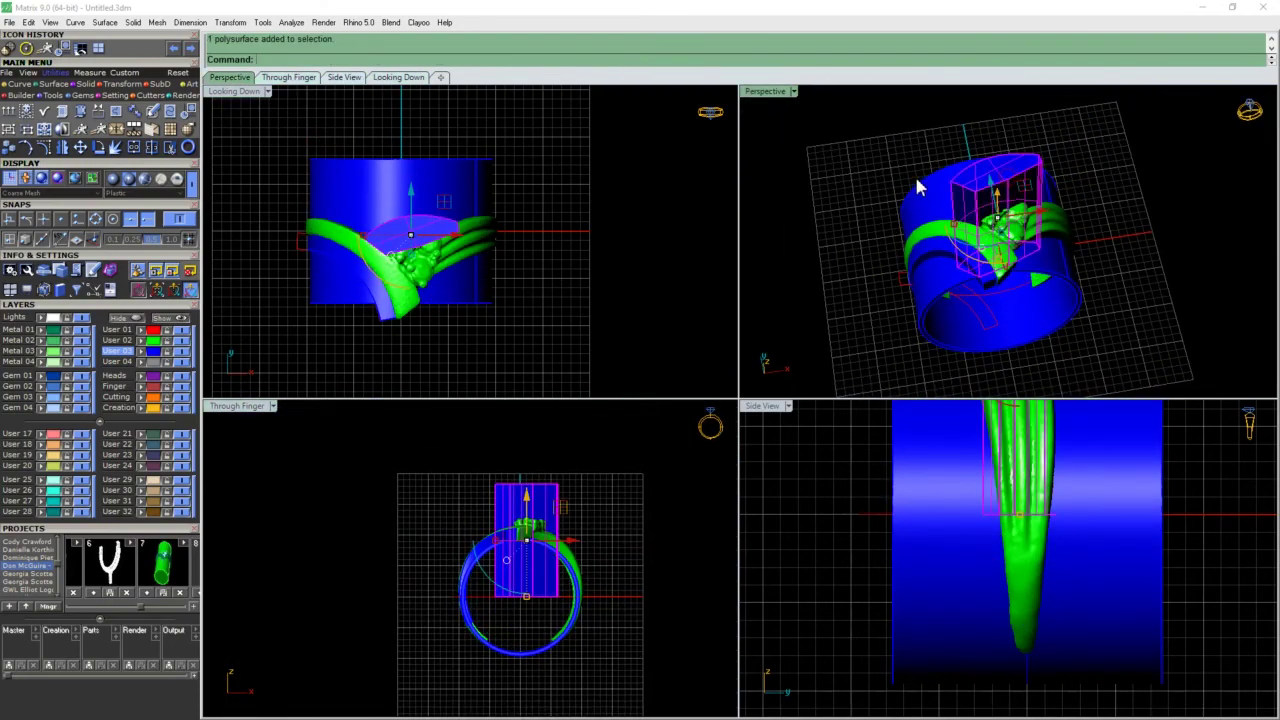
key(ctrl+i)
click(932, 188)
right_click(952, 194)
right_drag(976, 210, 1100, 203)
scroll(1040, 243, up, 6)
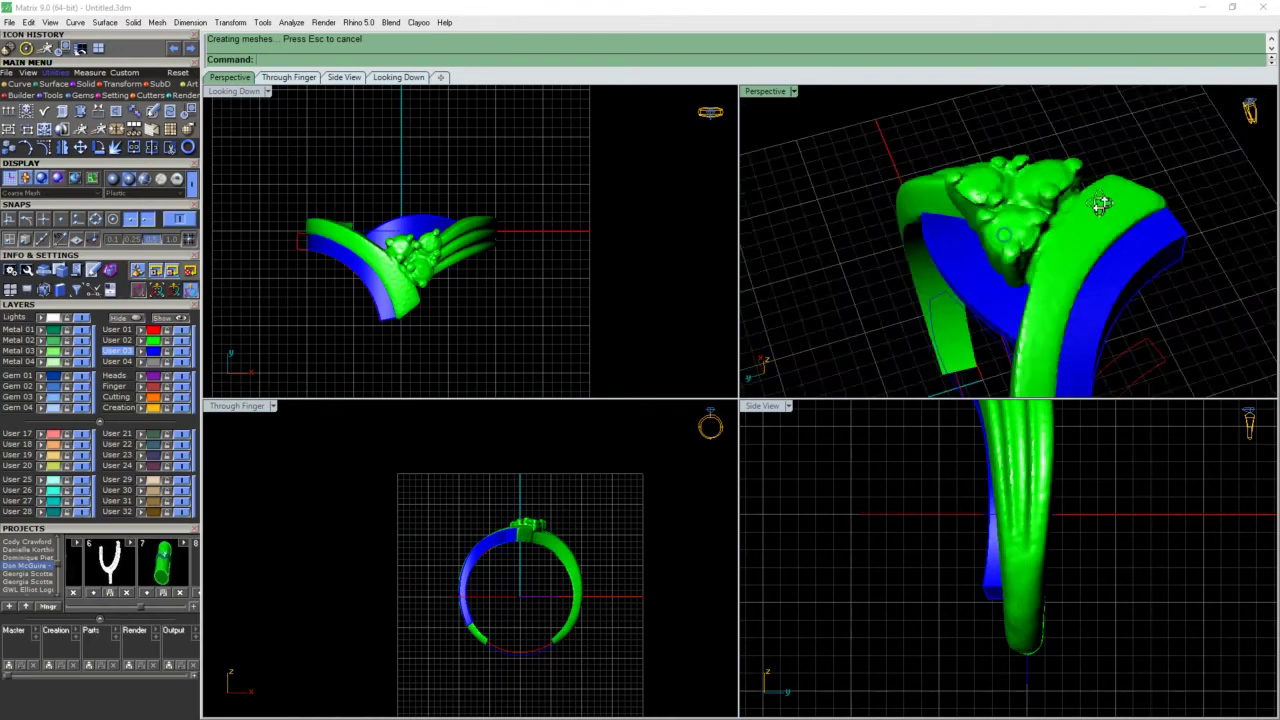
scroll(1006, 263, up, 4)
mouse_move(1008, 264)
right_down()
mouse_move(1080, 169)
mouse_move(1088, 122)
mouse_move(1006, 249)
right_up()
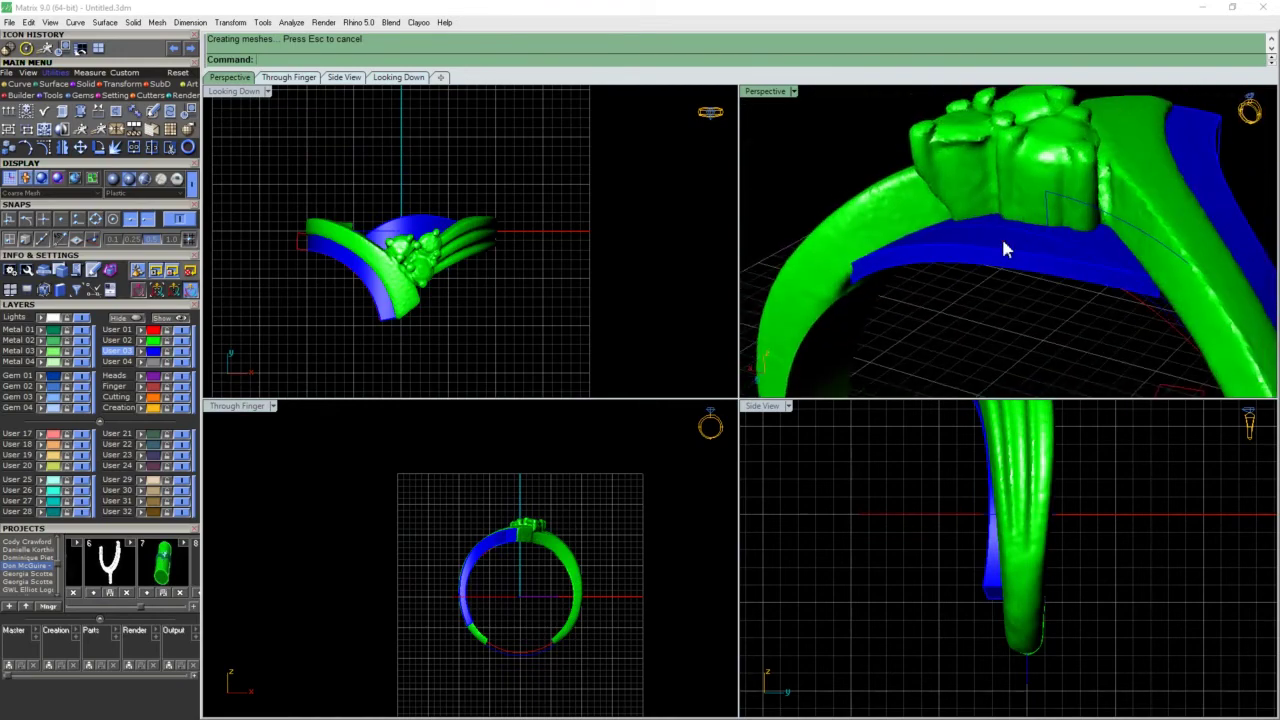
Subtract the ring scan mesh from the curved filler piece behind the stones with a Boolean difference.
click(1006, 249)
scroll(525, 545, up, 13)
drag(534, 598, 535, 590)
key(Escape)
scroll(1011, 234, down, 5)
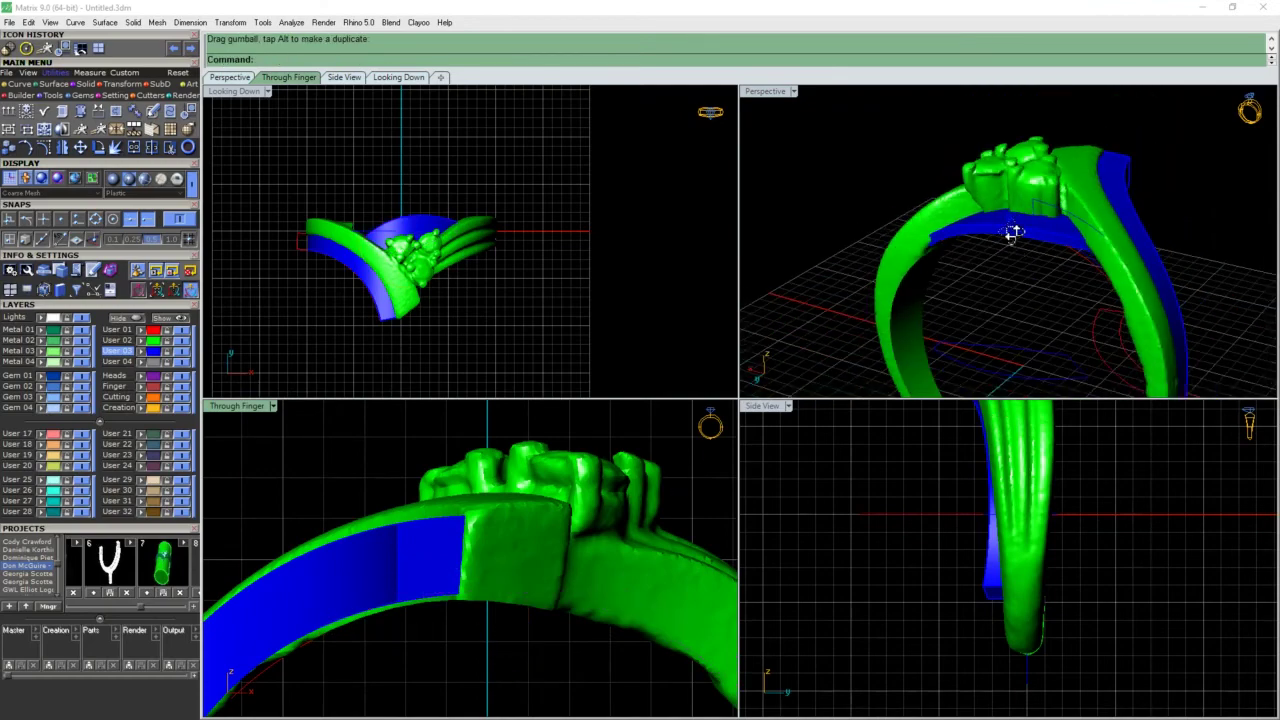
right_drag(1011, 234, 1020, 250)
click(1020, 250)
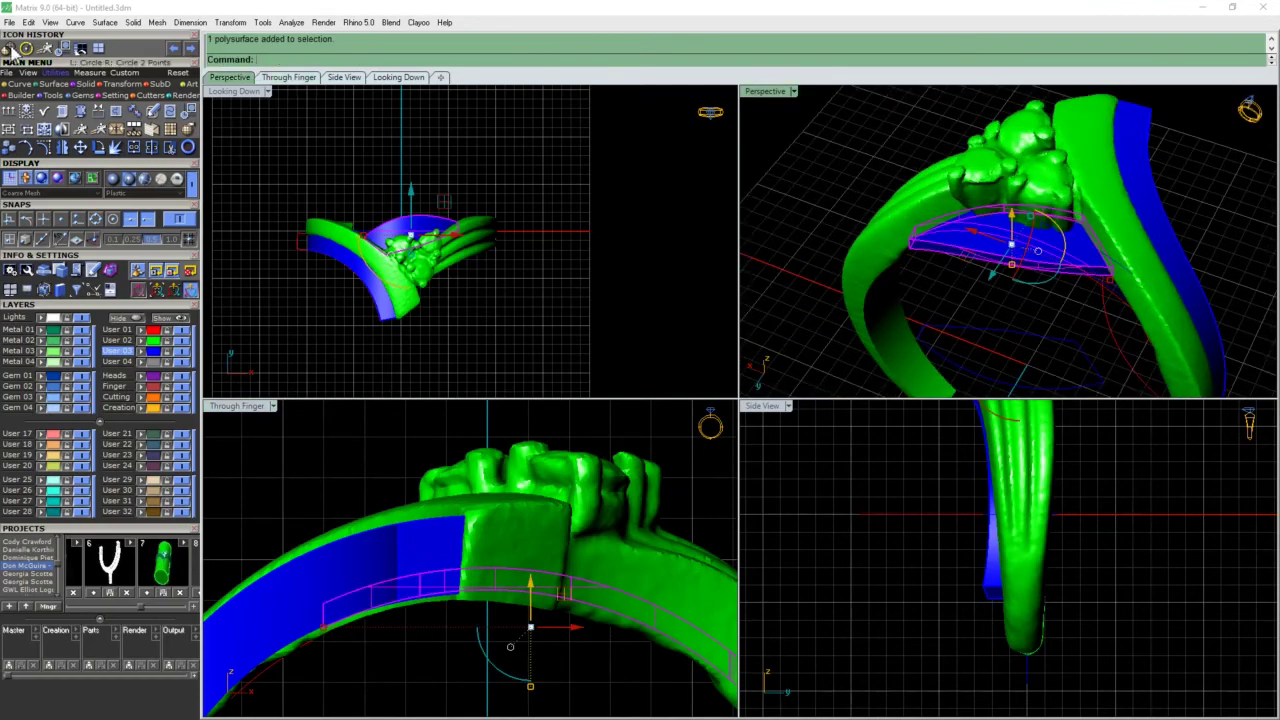
click(9, 50)
click(1037, 174)
right_click(1037, 174)
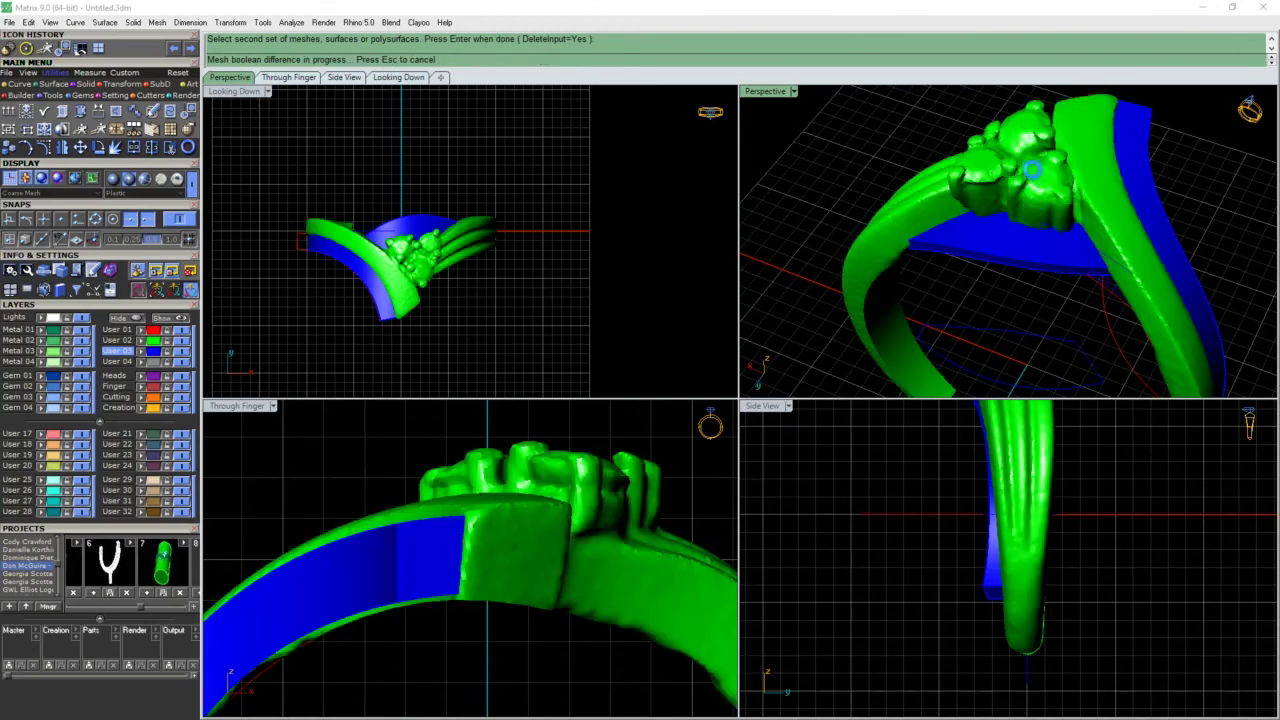
Inspect the cut filler piece and undo the mesh Boolean difference.
mouse_move(1037, 226)
right_down()
mouse_move(1005, 323)
mouse_move(1023, 266)
mouse_move(1003, 243)
mouse_move(1029, 204)
right_up()
scroll(1024, 263, up, 5)
scroll(1020, 249, down, 5)
scroll(1005, 323, up, 5)
key(ctrl+z)
click(1029, 198)
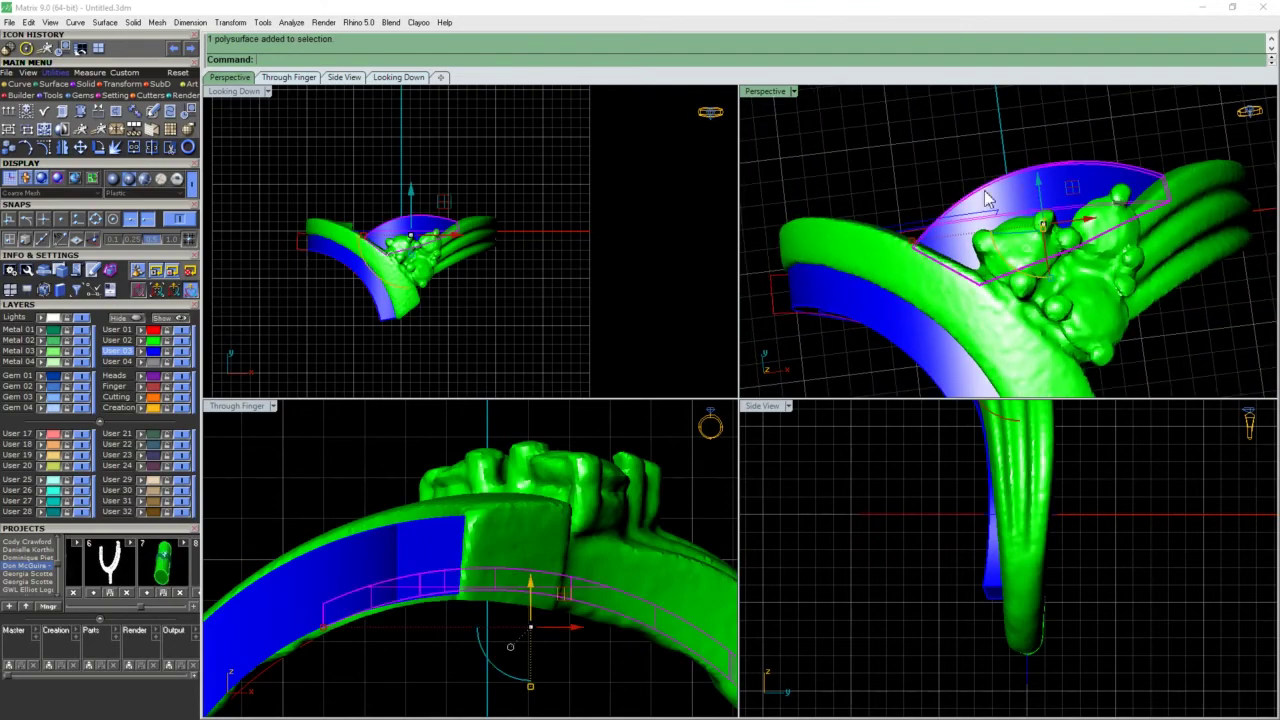
click(8, 48)
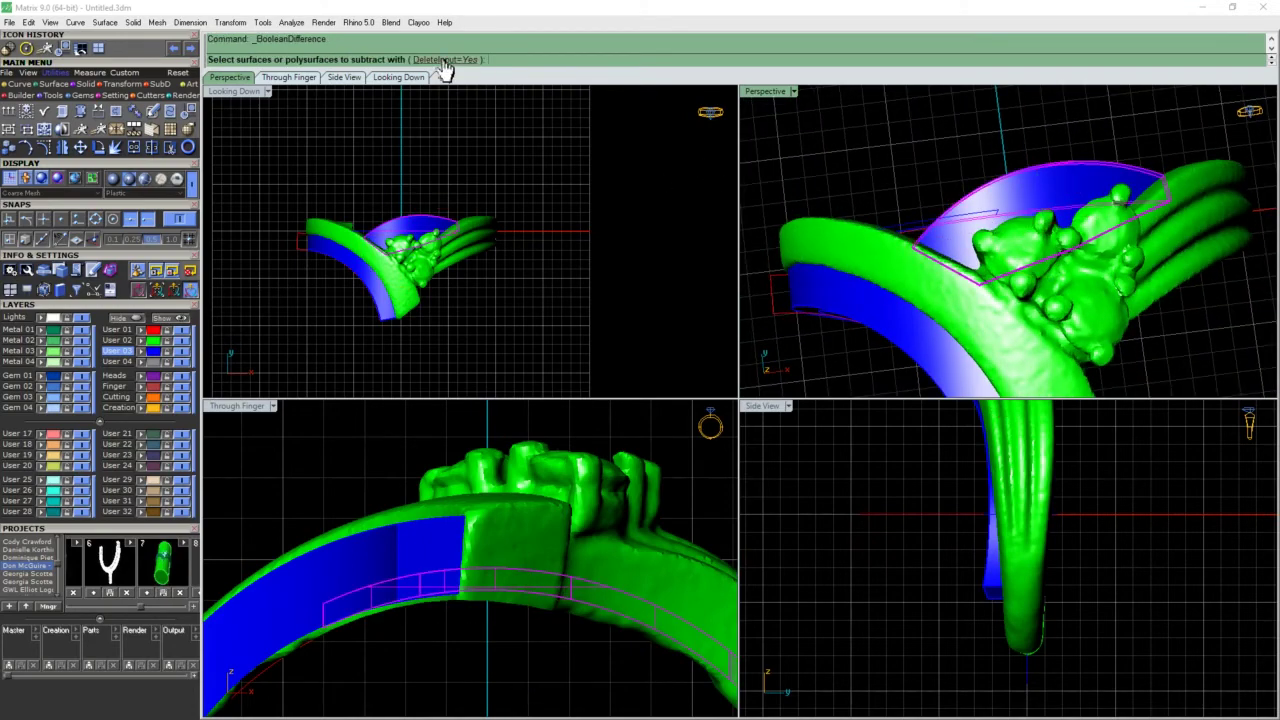
click(458, 59)
key(Escape)
right_drag(1027, 262, 1022, 200)
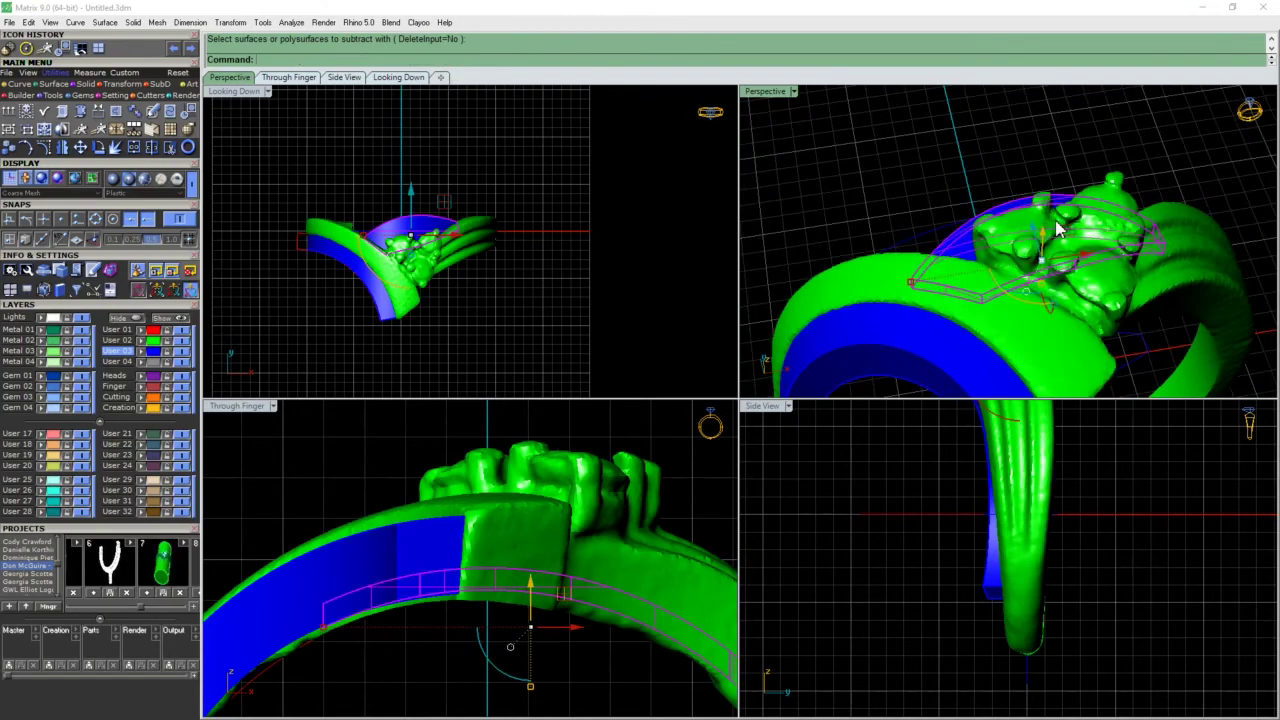
key(Escape)
click(1020, 200)
key(Escape)
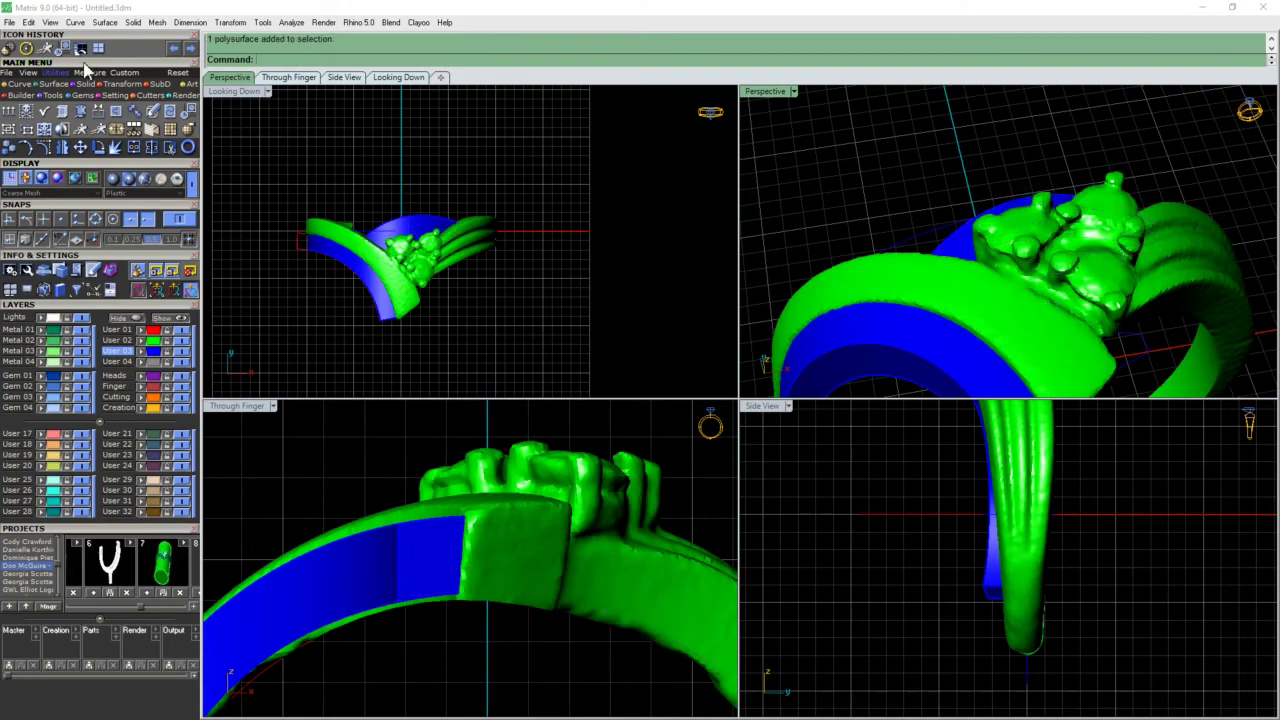
Redo the mesh Boolean difference to review the filler piece carved by the scan, and undo it again.
key(ctrl+z)
key(ctrl+z)
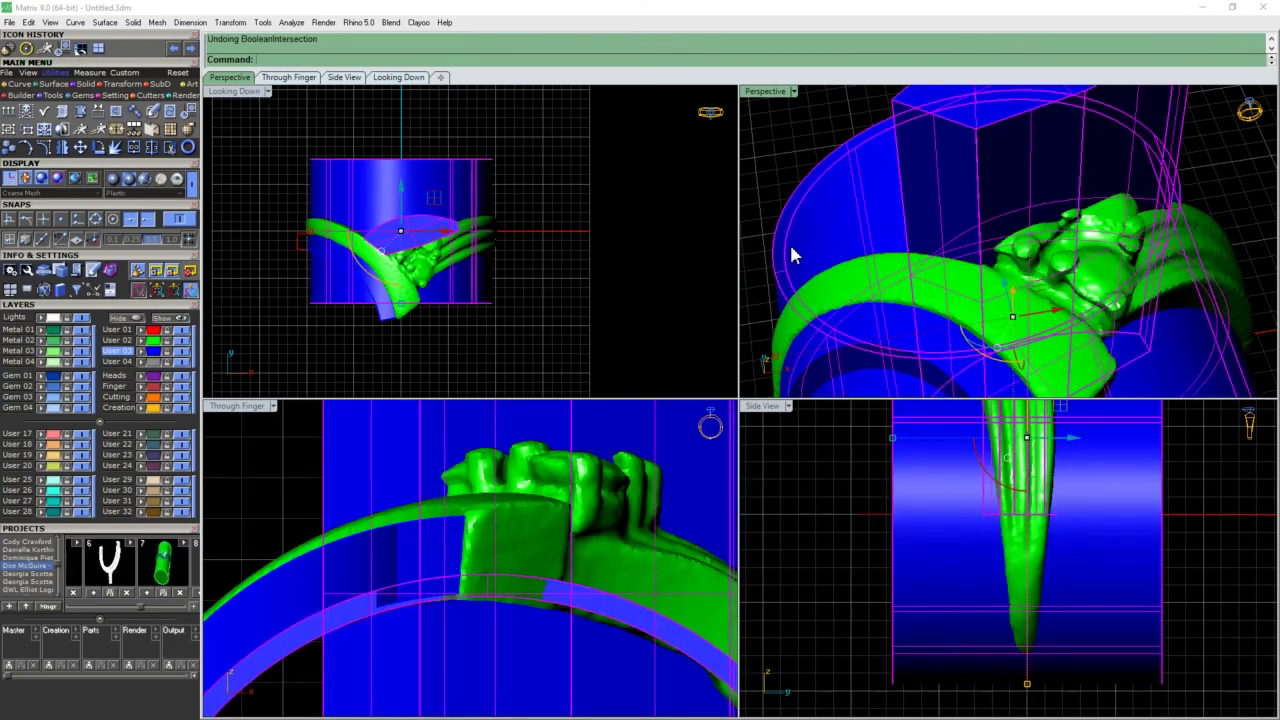
key(ctrl+y)
key(ctrl+y)
key(ctrl+y)
right_drag(843, 278, 1075, 308)
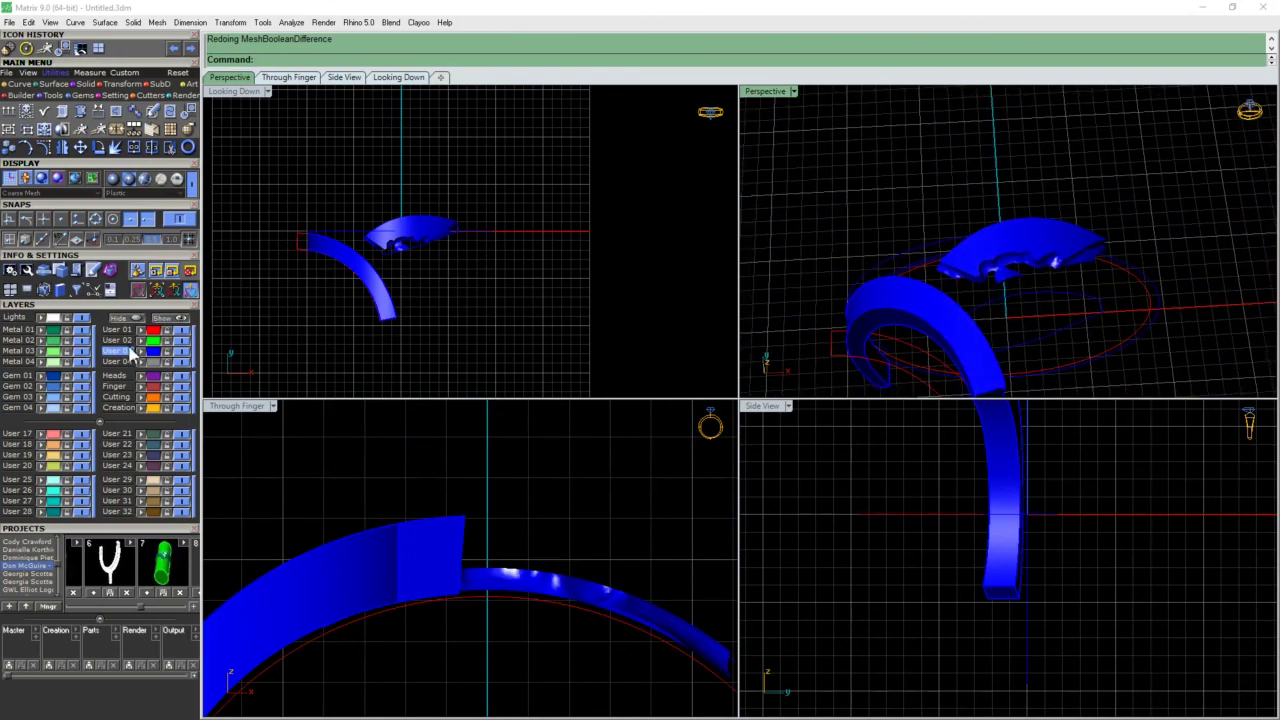
right_drag(985, 323, 975, 230)
scroll(976, 270, down, 6)
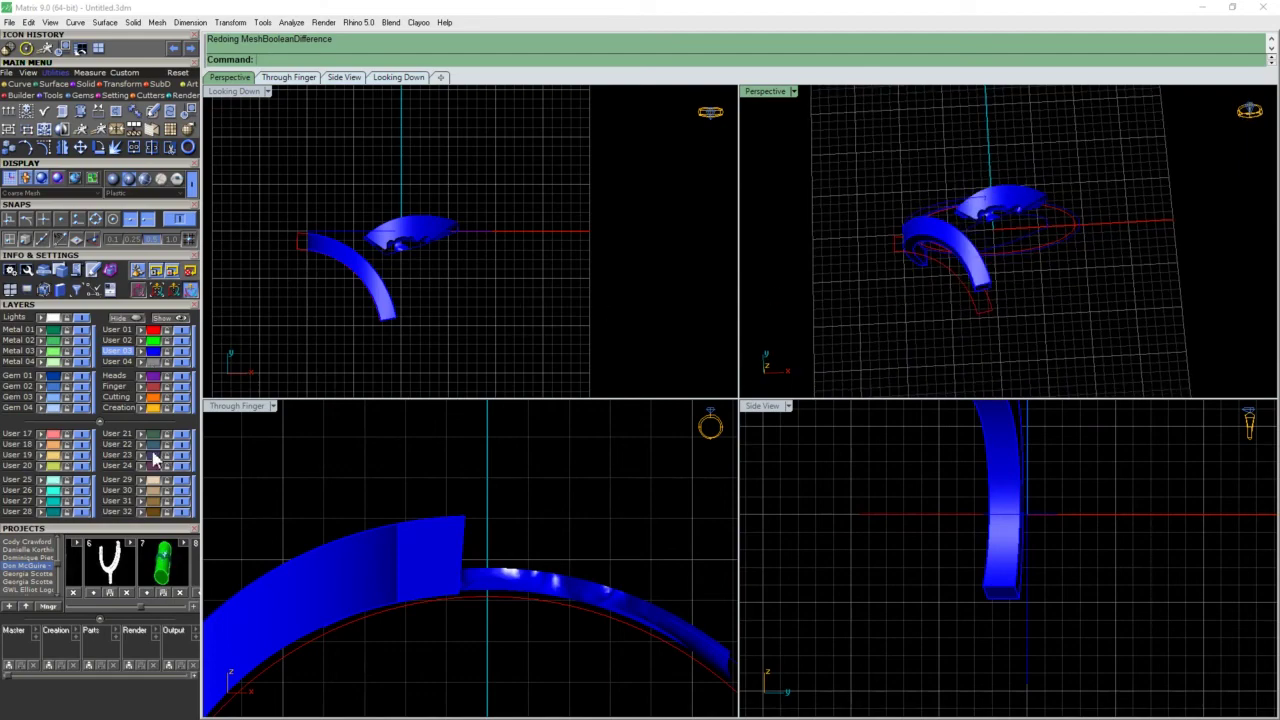
key(ctrl+z)
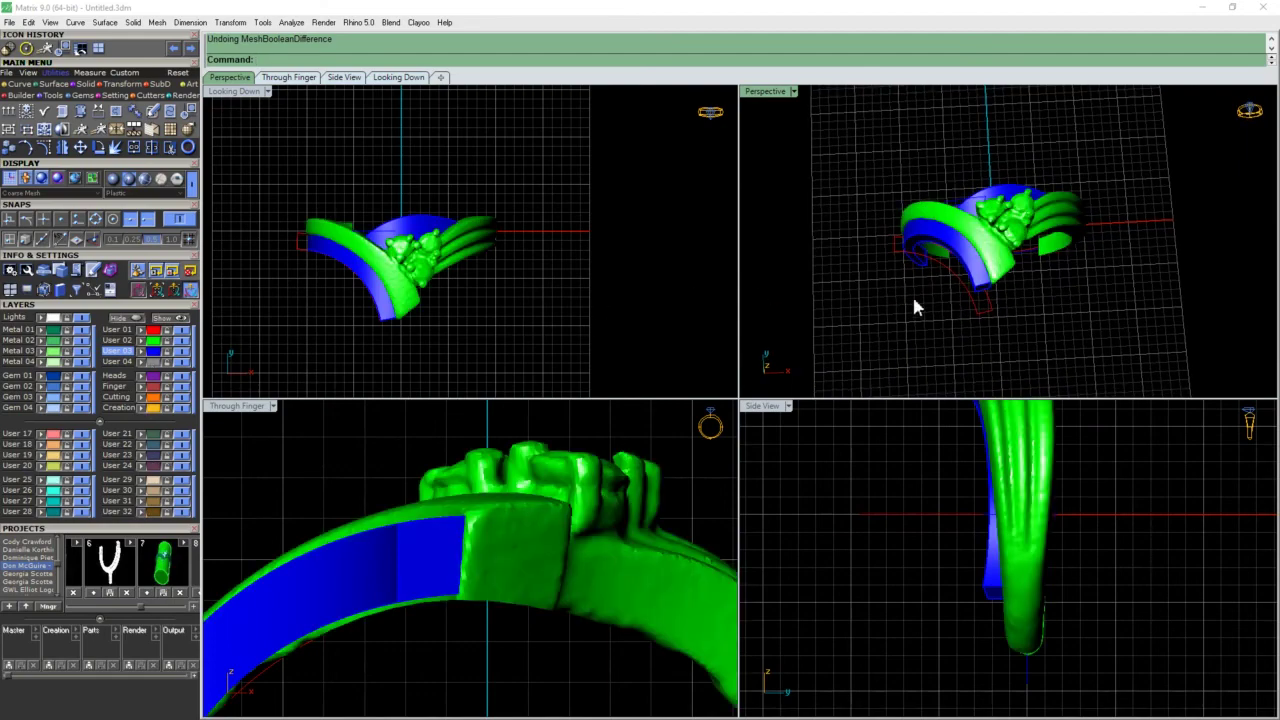
Examine how the band and filler pieces fit the ring scan mesh, and close the princess cut band reference render in IrfanView.
right_drag(914, 300, 931, 248)
scroll(1036, 277, up, 2)
right_drag(1036, 277, 1028, 303)
click(1020, 184)
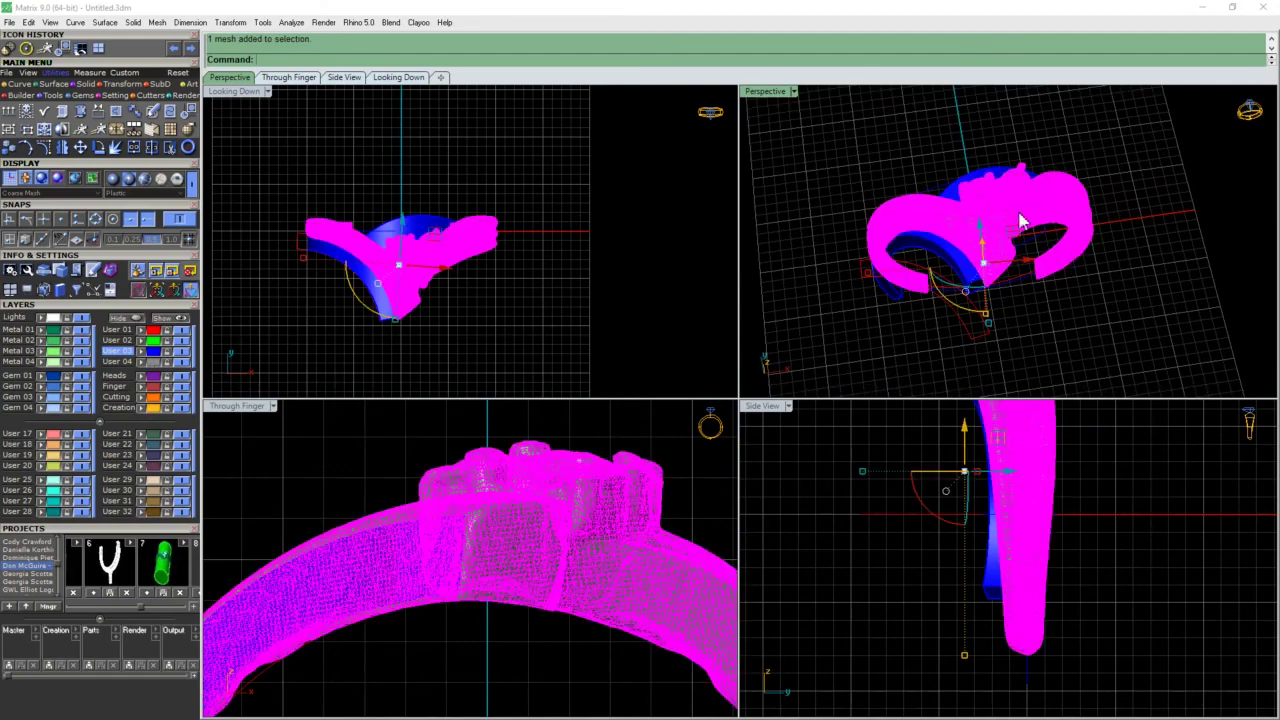
scroll(1020, 222, up, 5)
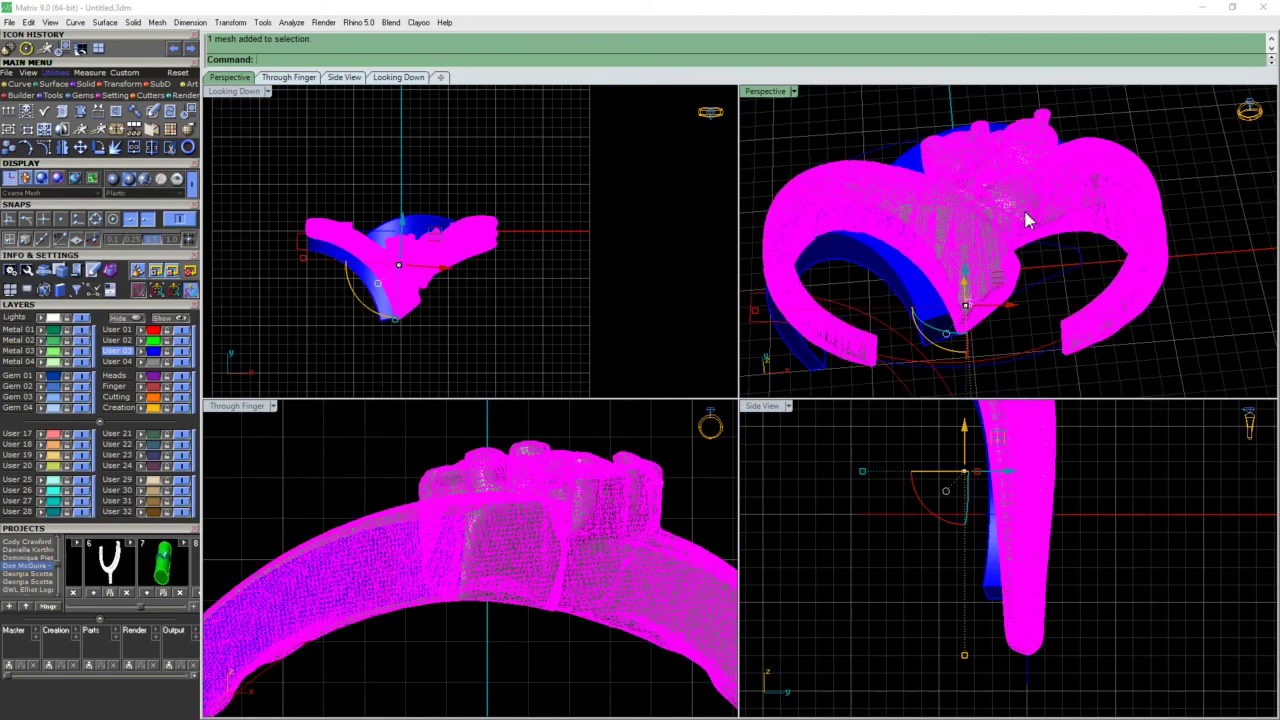
scroll(1026, 214, down, 5)
right_drag(1026, 212, 1075, 237)
scroll(1018, 262, up, 3)
click(1042, 282)
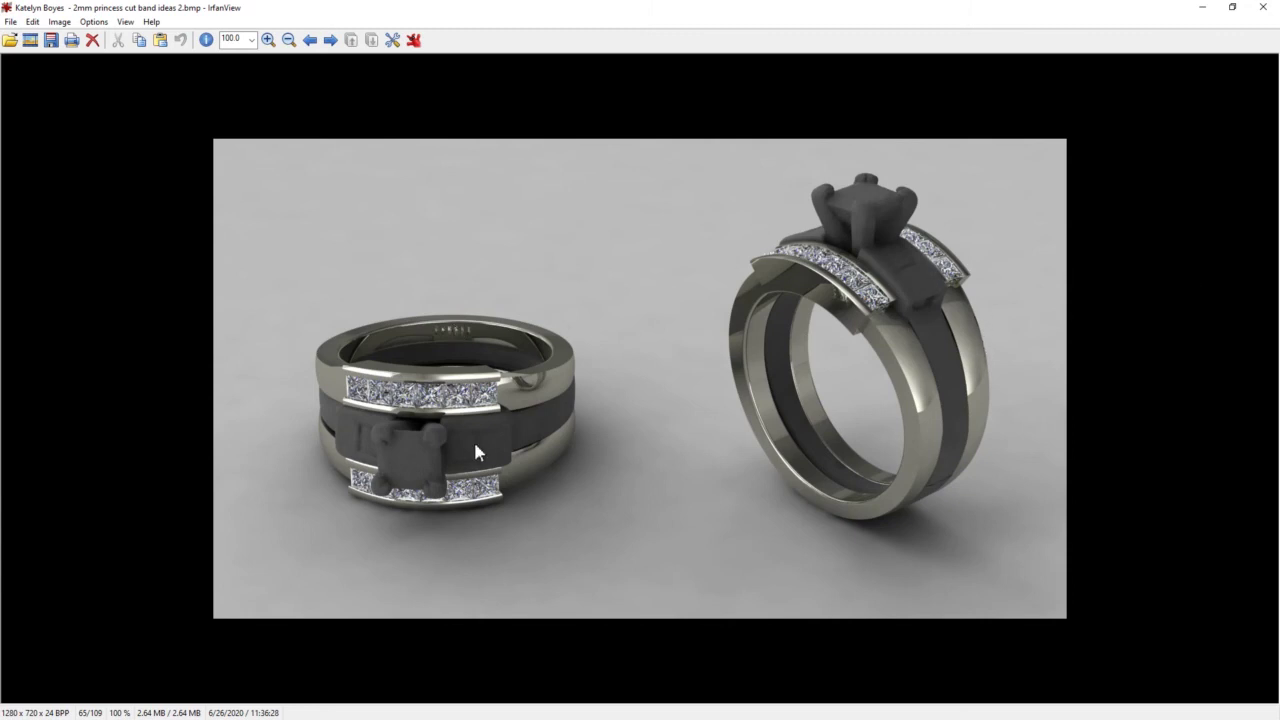
click(1269, 12)
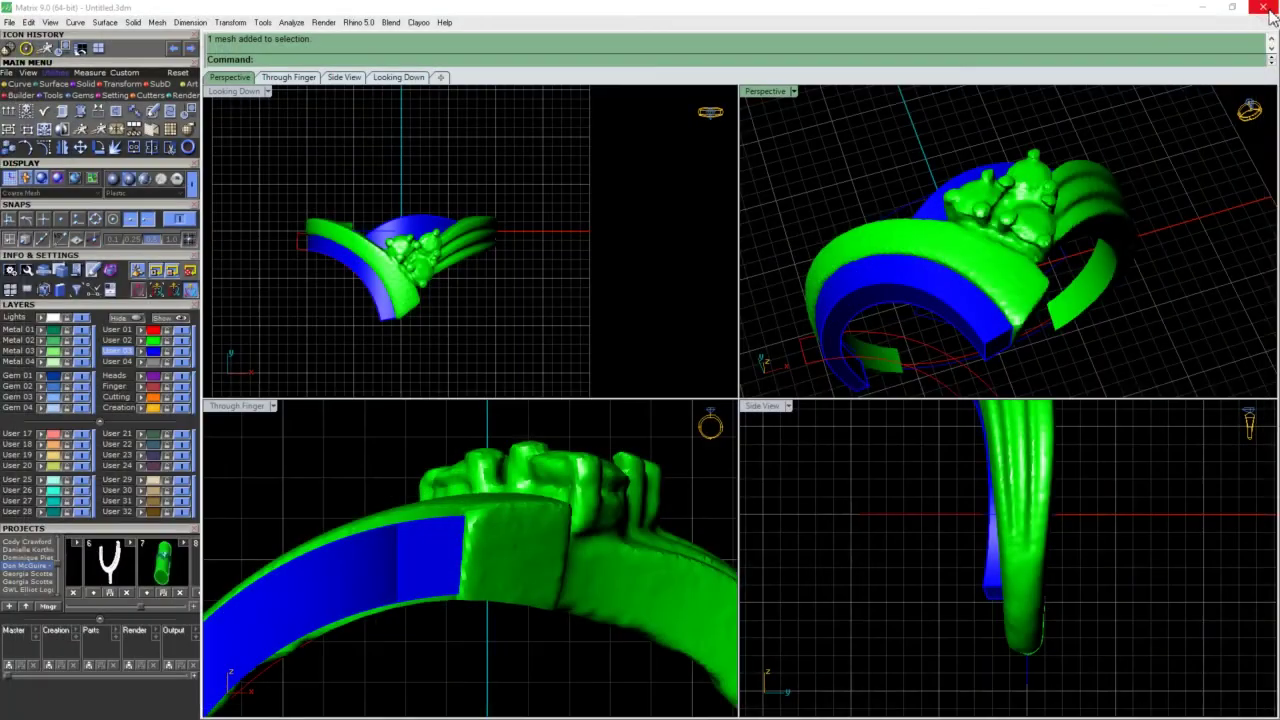
right_drag(1116, 176, 1111, 269)
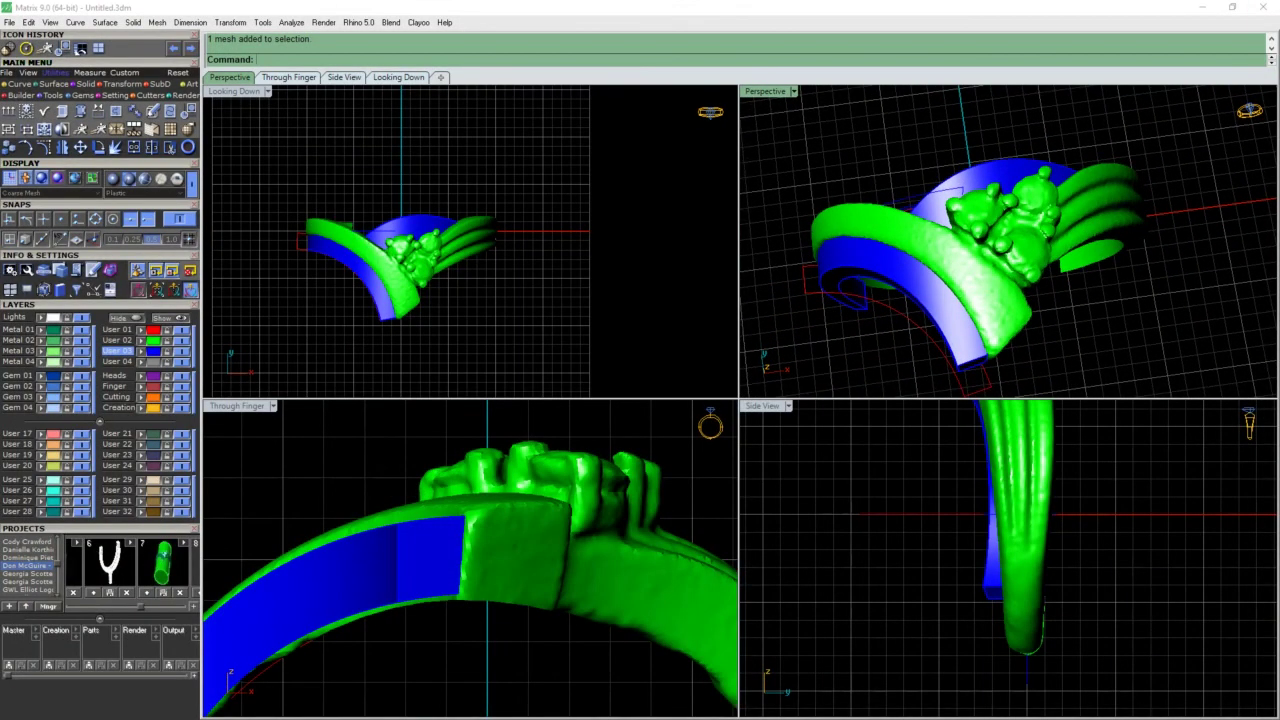